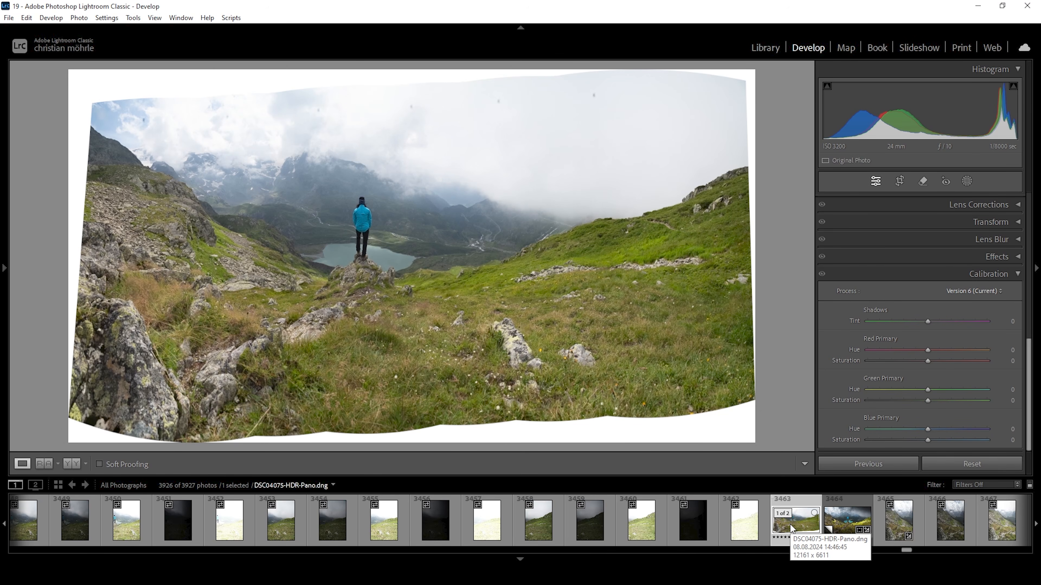
Crop the mountain panorama on all sides to a tighter frame around the hiker, trimming away most of the white border
{"action": "key", "text": "r"}
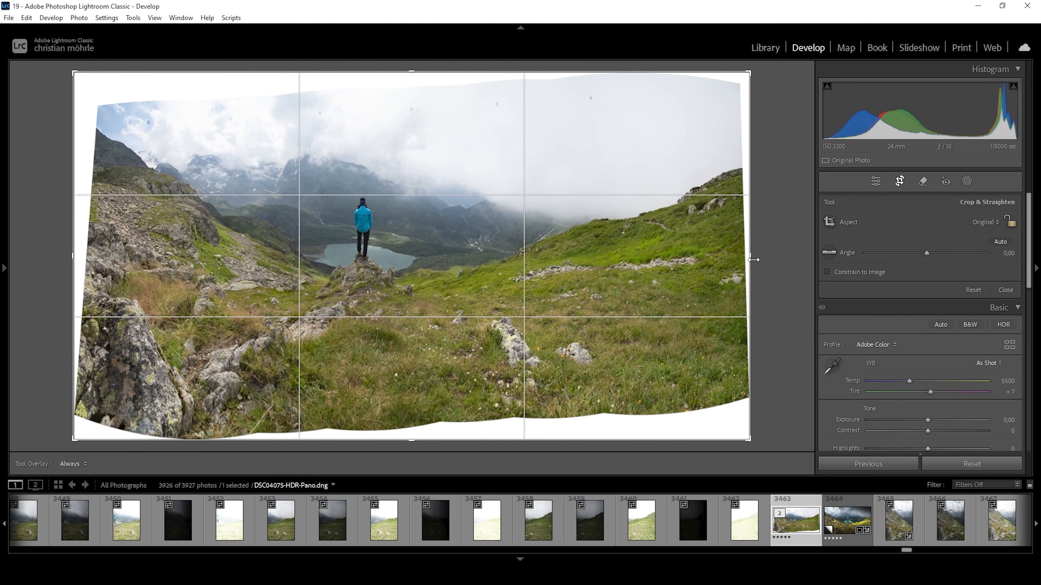
{"action": "left_click_drag", "start_coordinate": [754, 260], "coordinate": [707, 260]}
{"action": "left_click_drag", "start_coordinate": [413, 441], "coordinate": [425, 425]}
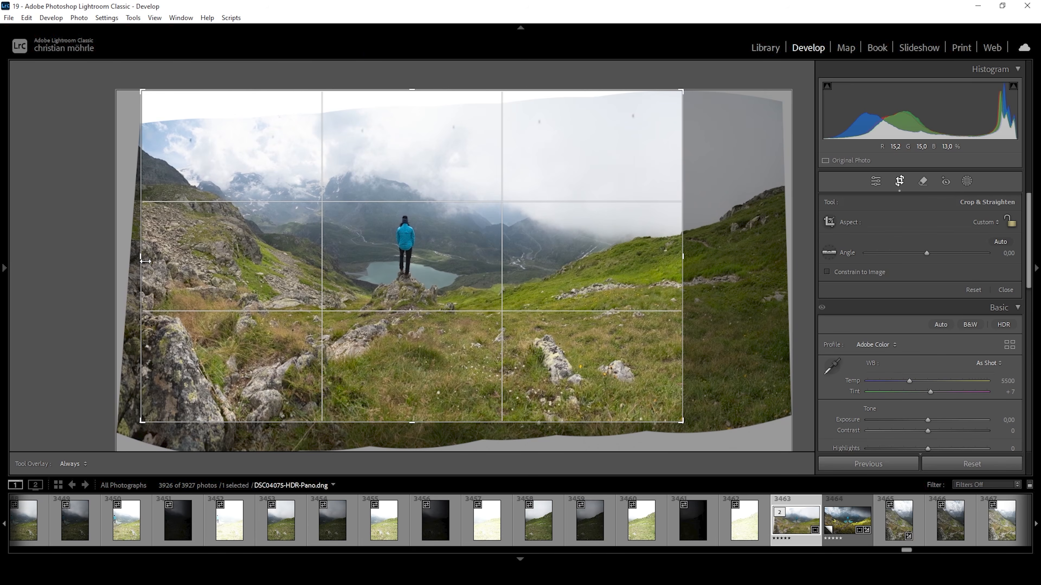
{"action": "left_click_drag", "start_coordinate": [146, 261], "coordinate": [146, 261]}
{"action": "left_click_drag", "start_coordinate": [412, 87], "coordinate": [412, 102]}
{"action": "left_click_drag", "start_coordinate": [414, 411], "coordinate": [416, 397]}
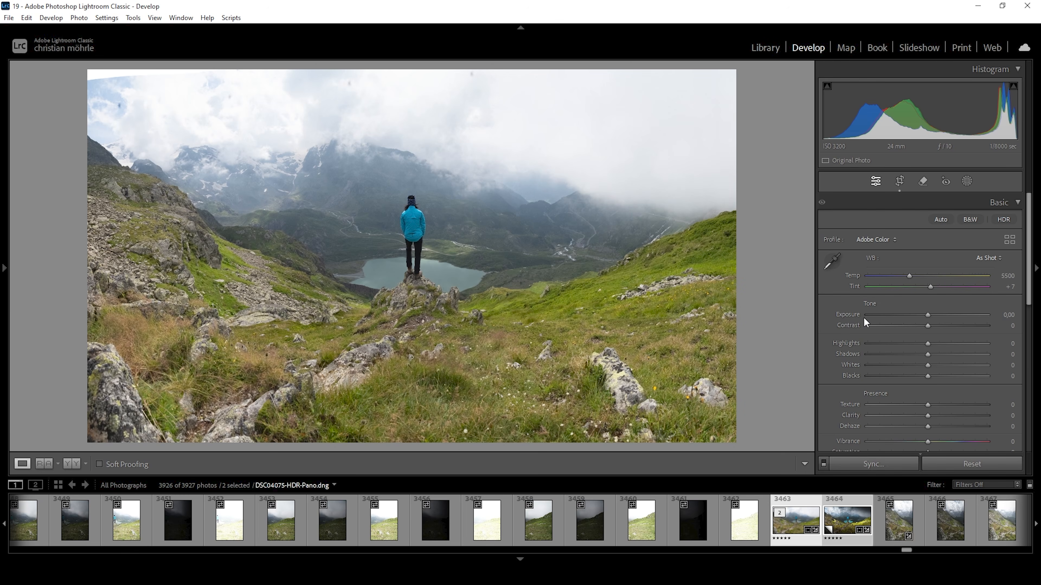
Apply the Adobe Standard profile and set Exposure to −1.04, Highlights to −40 and Whites to +40
{"action": "left_click", "coordinate": [875, 240]}
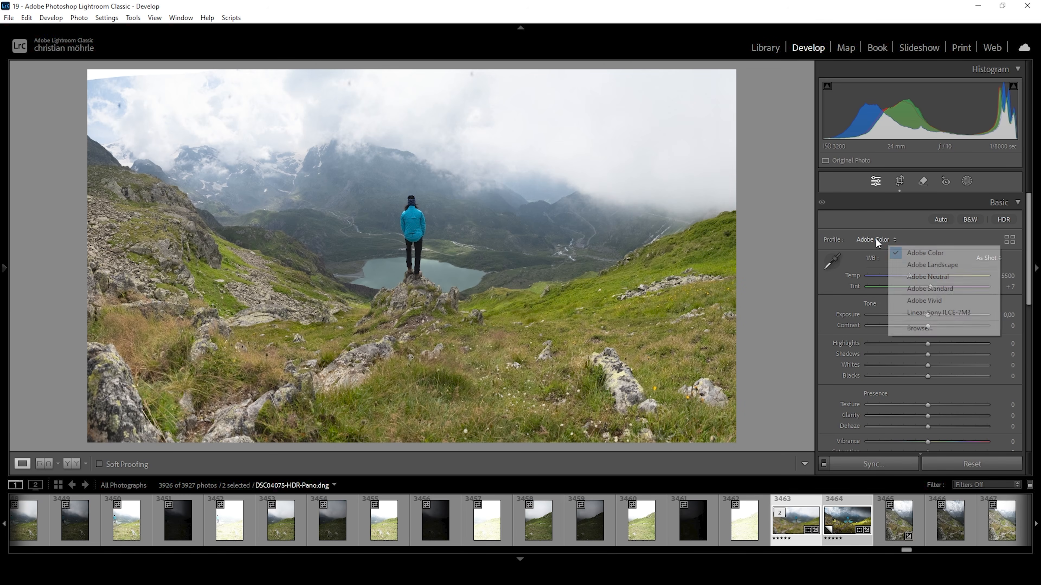
{"action": "left_click", "coordinate": [933, 288]}
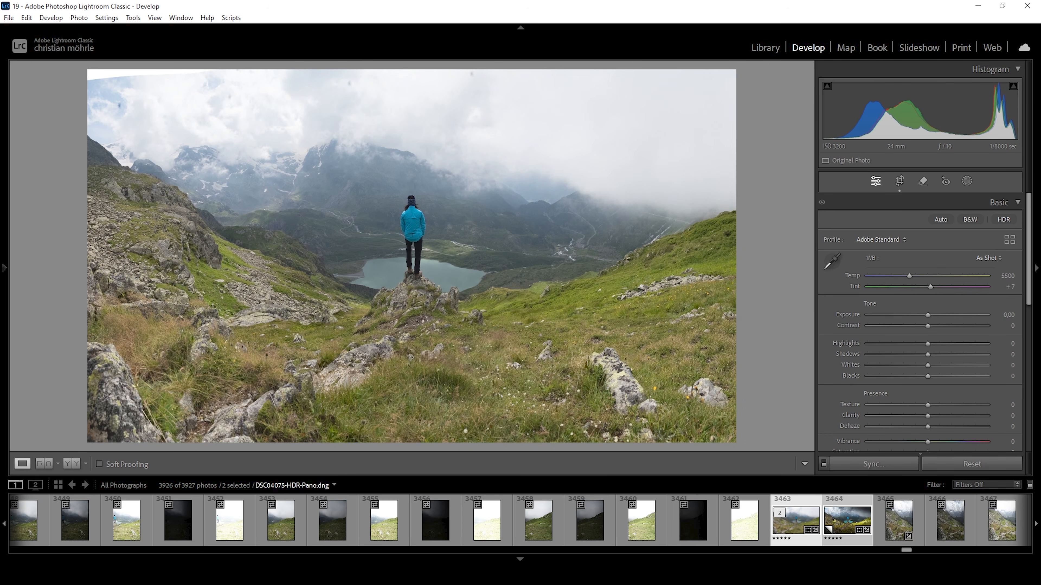
{"action": "left_click_drag", "start_coordinate": [928, 315], "coordinate": [920, 315]}
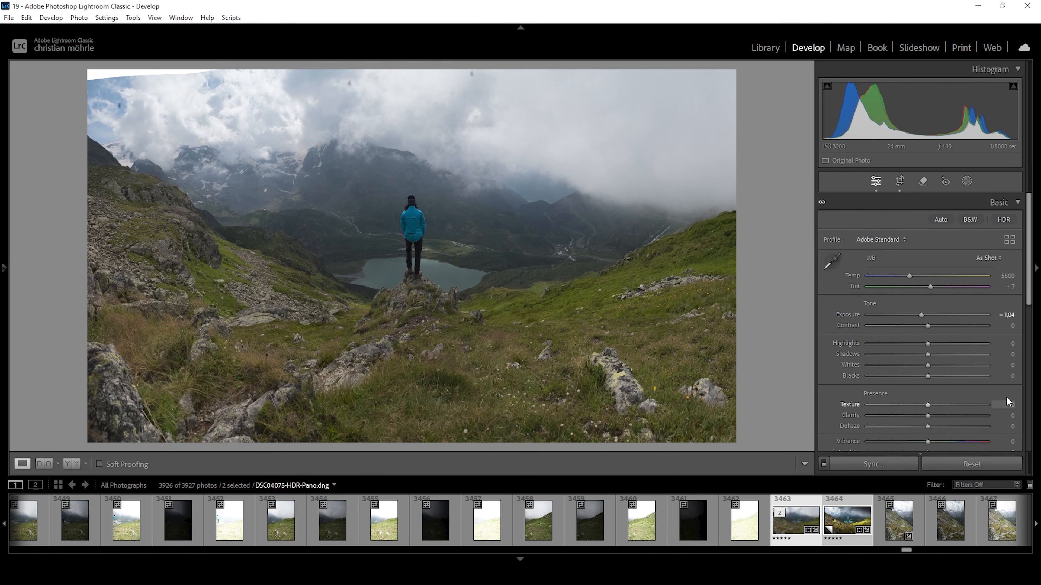
{"action": "left_click_drag", "start_coordinate": [926, 344], "coordinate": [953, 367]}
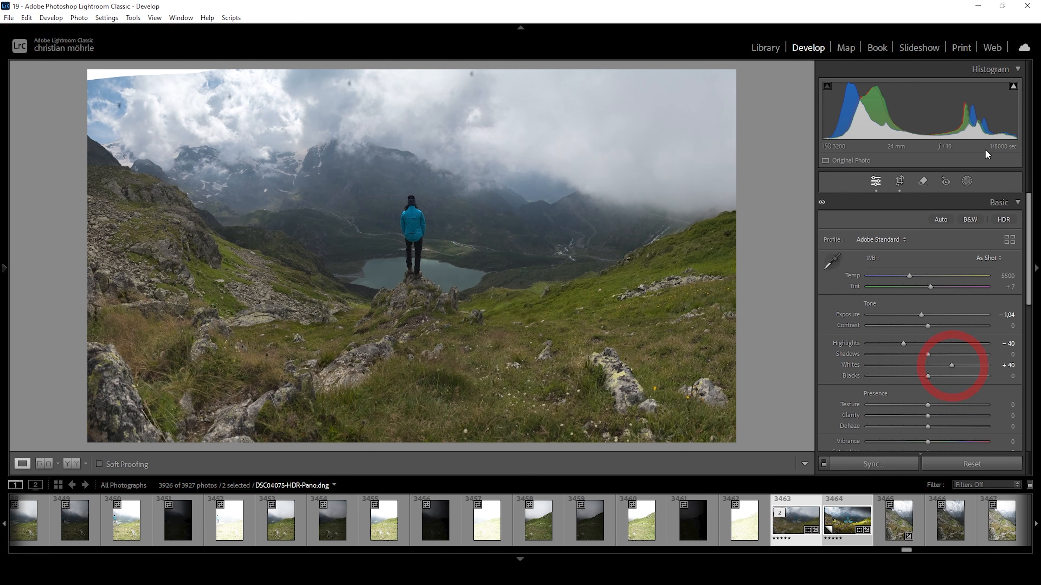
{"action": "left_click", "coordinate": [1013, 86]}
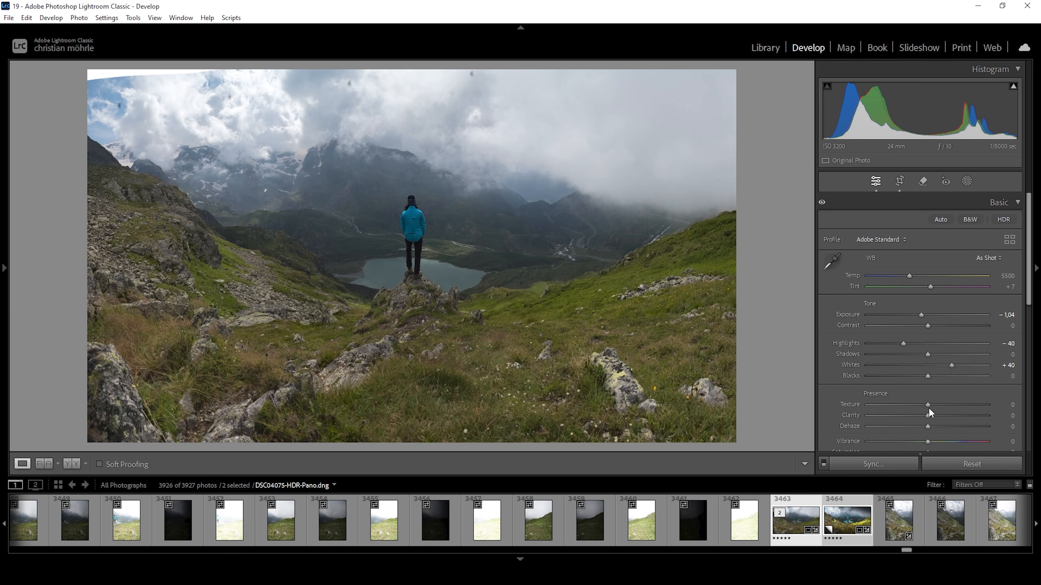
Set Texture to +9, Clarity to +7, Dehaze to −7 and Vibrance to +11, and compare the photo before and after
{"action": "left_click_drag", "start_coordinate": [932, 405], "coordinate": [934, 406]}
{"action": "left_click_drag", "start_coordinate": [930, 417], "coordinate": [932, 417]}
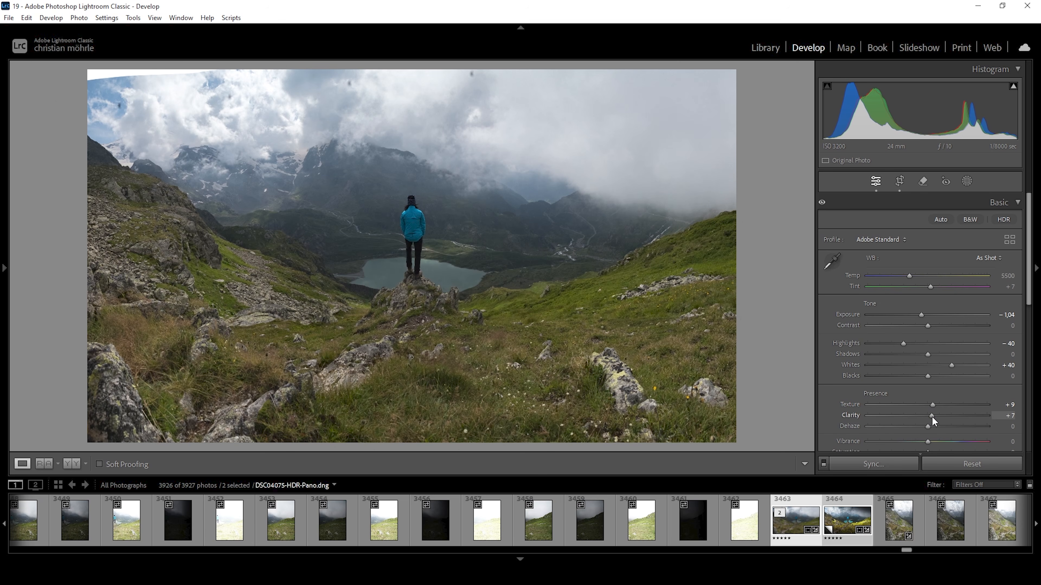
{"action": "left_click_drag", "start_coordinate": [926, 429], "coordinate": [924, 428]}
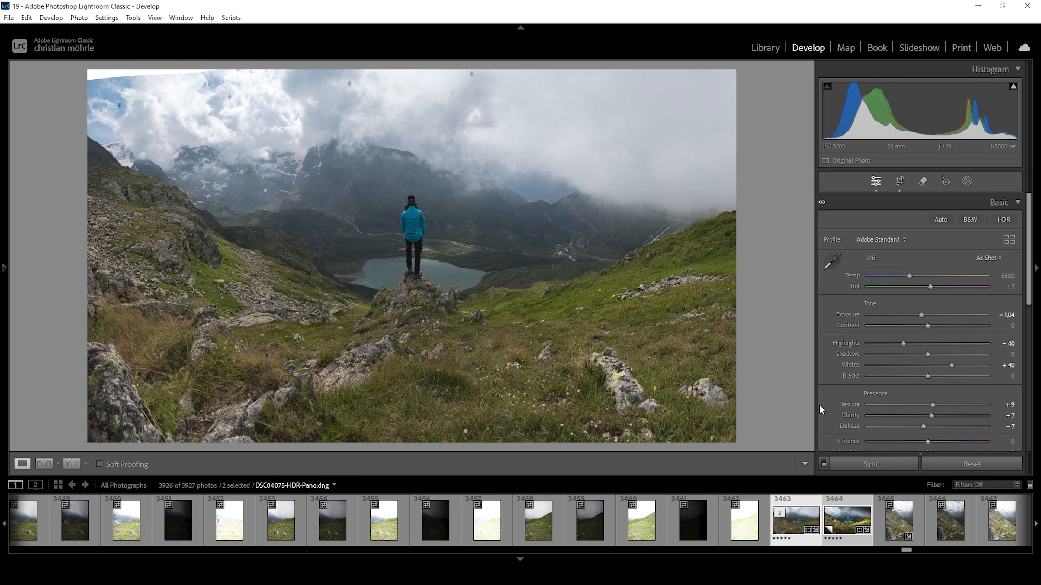
{"action": "left_click_drag", "start_coordinate": [1028, 227], "coordinate": [1030, 247]}
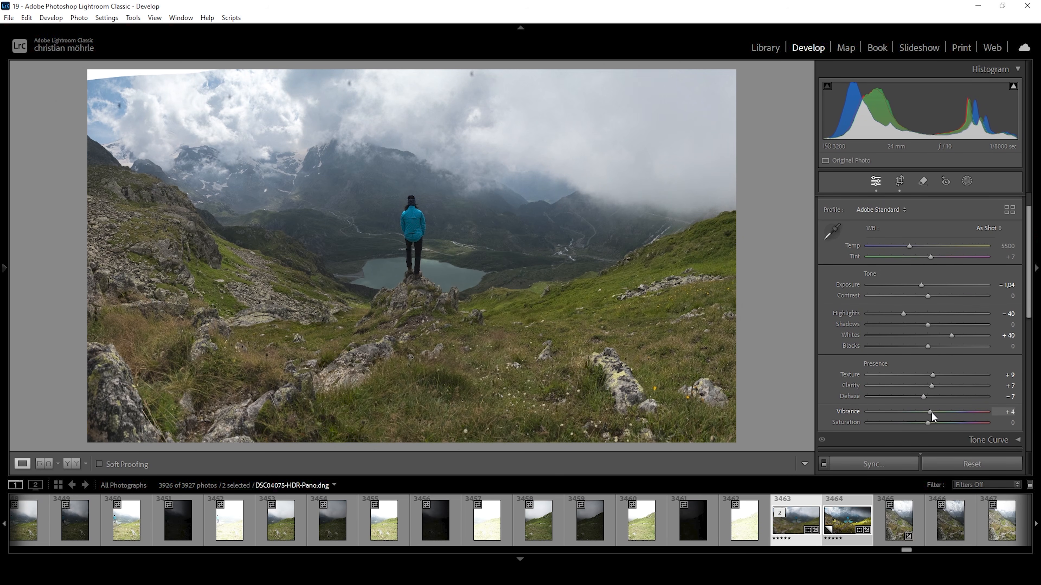
{"action": "left_click_drag", "start_coordinate": [934, 411], "coordinate": [936, 411]}
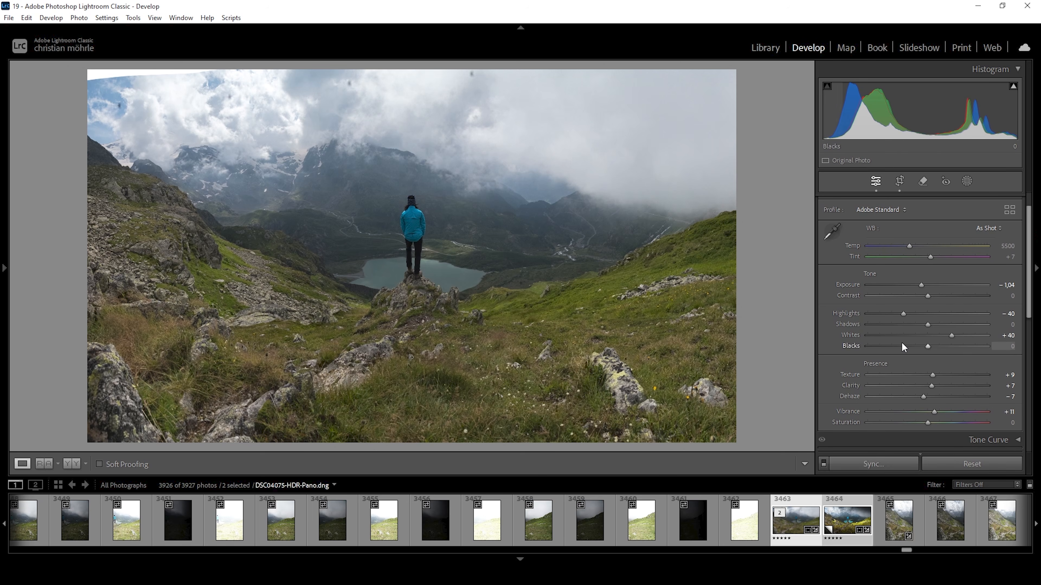
{"action": "left_click", "coordinate": [71, 464]}
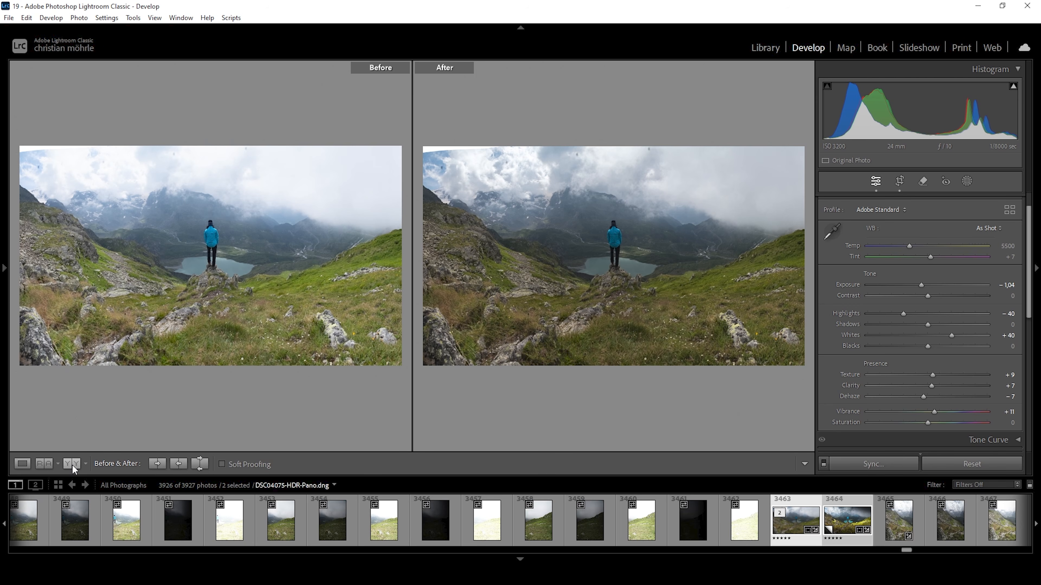
{"action": "left_click", "coordinate": [22, 464]}
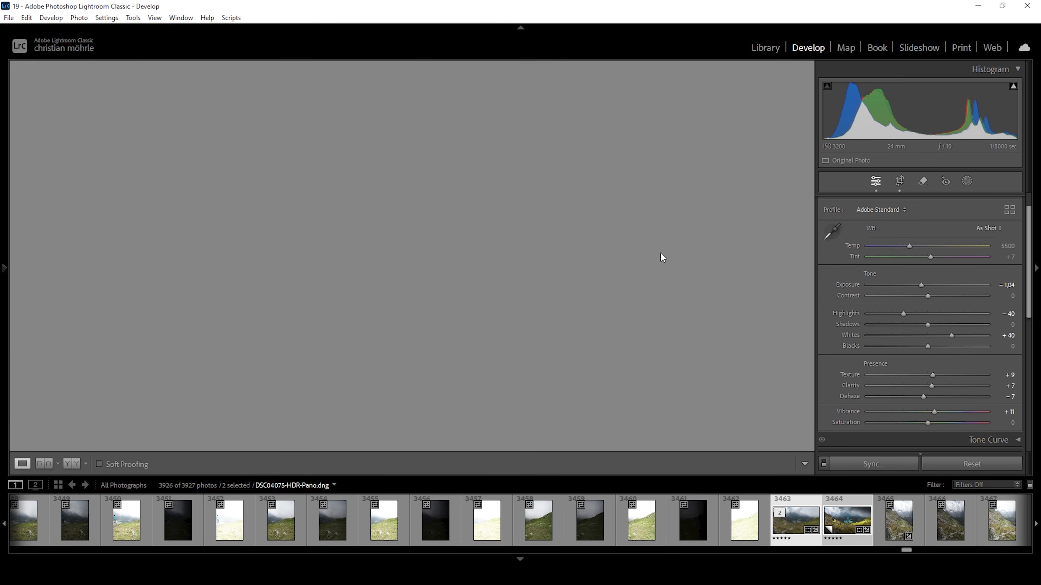
Add a linear gradient mask rising from the photo's lower edge over the grassy foreground to the rock under the hiker
{"action": "left_click", "coordinate": [967, 179]}
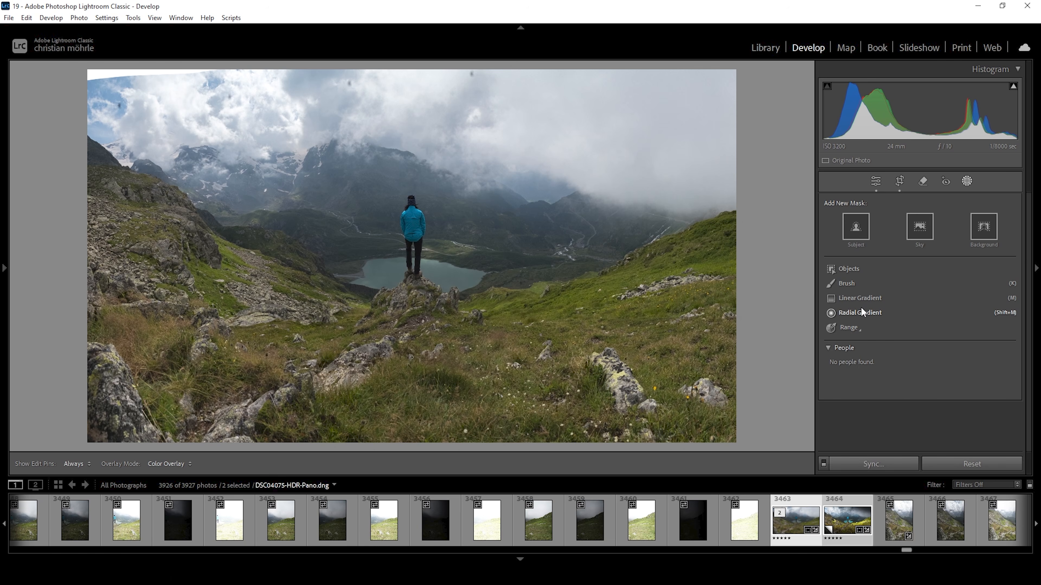
{"action": "left_click", "coordinate": [853, 300]}
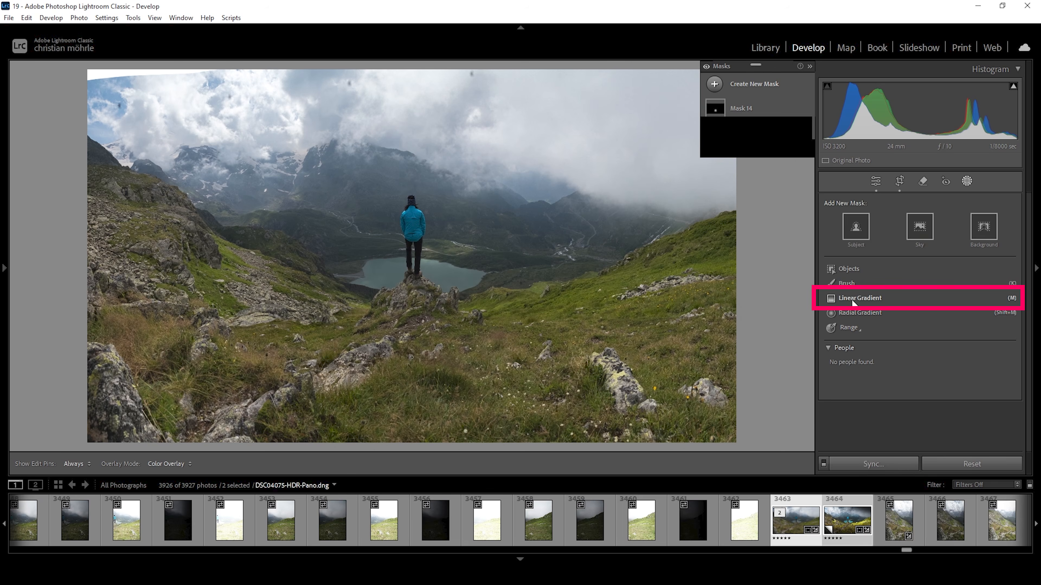
{"action": "left_click_drag", "start_coordinate": [404, 445], "coordinate": [414, 556]}
{"action": "left_click_drag", "start_coordinate": [415, 560], "coordinate": [417, 566]}
{"action": "left_click_drag", "start_coordinate": [402, 302], "coordinate": [403, 304]}
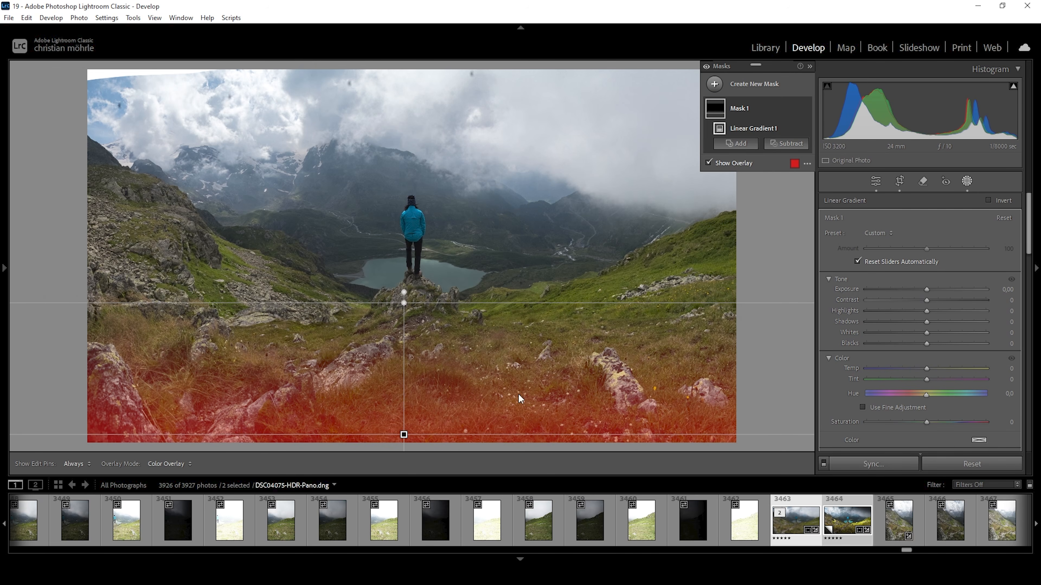
Lower the foreground mask's Exposure to −1.61, refine the gradient's position and range, and preview the mask off and on
{"action": "left_click_drag", "start_coordinate": [924, 290], "coordinate": [900, 289]}
{"action": "left_click_drag", "start_coordinate": [404, 434], "coordinate": [409, 409]}
{"action": "left_click_drag", "start_coordinate": [404, 278], "coordinate": [411, 320]}
{"action": "left_click_drag", "start_coordinate": [406, 429], "coordinate": [408, 407]}
{"action": "left_click_drag", "start_coordinate": [407, 303], "coordinate": [413, 330]}
{"action": "left_click_drag", "start_coordinate": [411, 420], "coordinate": [410, 403]}
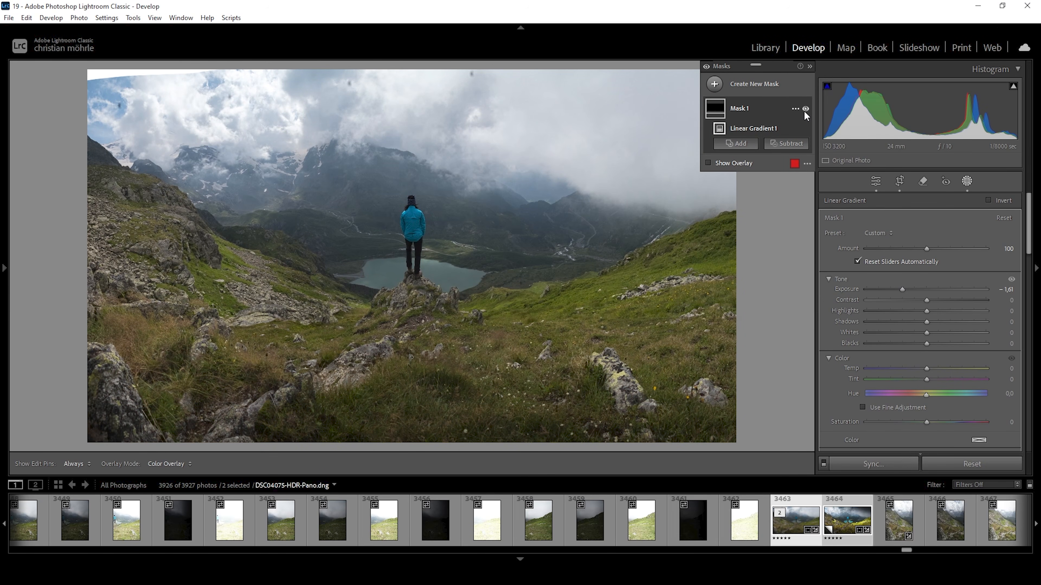
{"action": "left_click", "coordinate": [805, 109]}
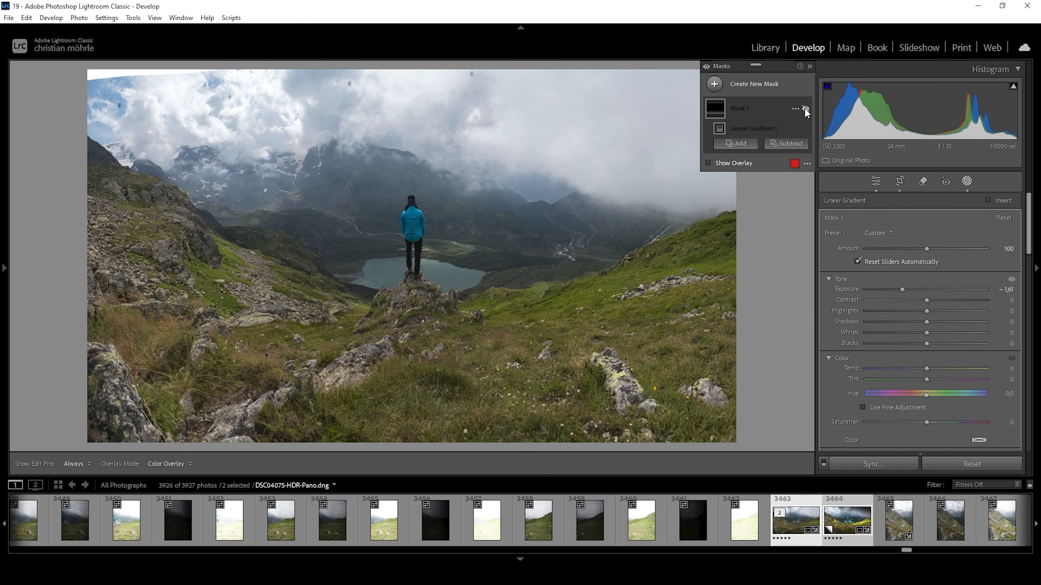
{"action": "left_click", "coordinate": [805, 108]}
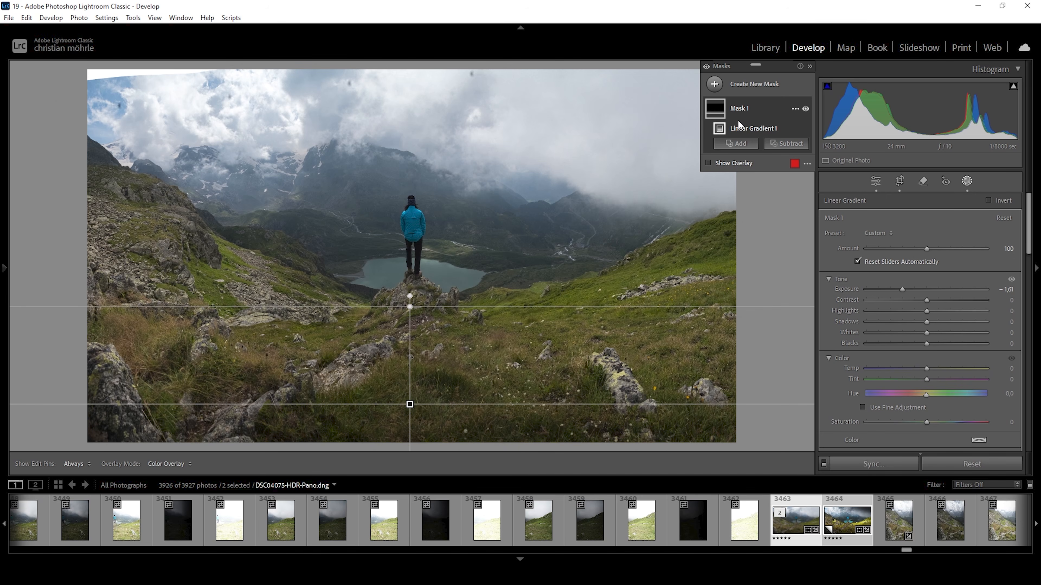
Create a new linear gradient mask slanting down across the cloudy sky to the ridge beside the hiker
{"action": "left_click", "coordinate": [714, 84]}
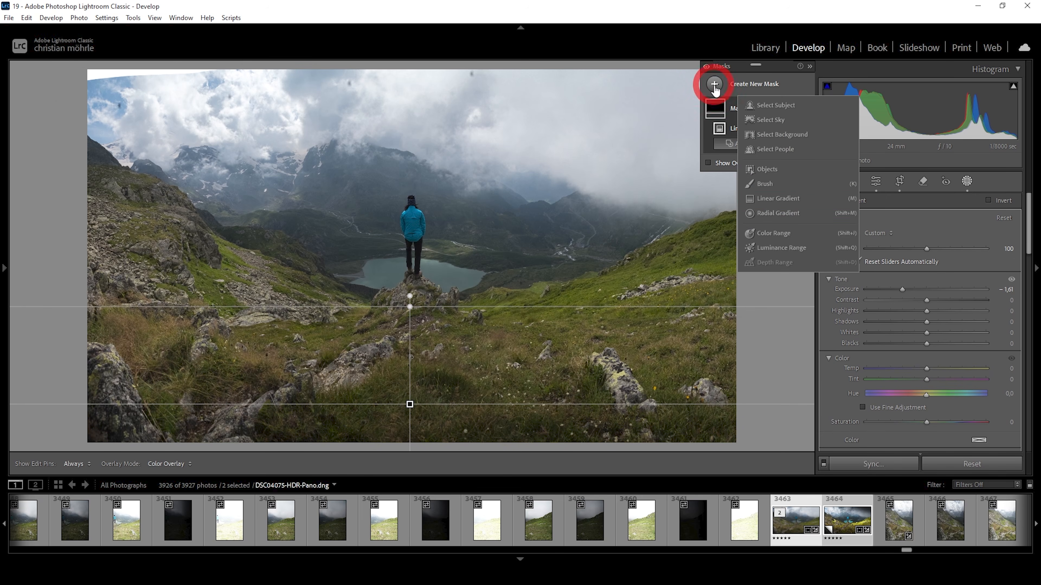
{"action": "left_click", "coordinate": [788, 203]}
{"action": "mouse_move", "coordinate": [575, 99]}
{"action": "left_mouse_down"}
{"action": "mouse_move", "coordinate": [557, 225]}
{"action": "mouse_move", "coordinate": [544, 240]}
{"action": "mouse_move", "coordinate": [578, 77]}
{"action": "left_mouse_up"}
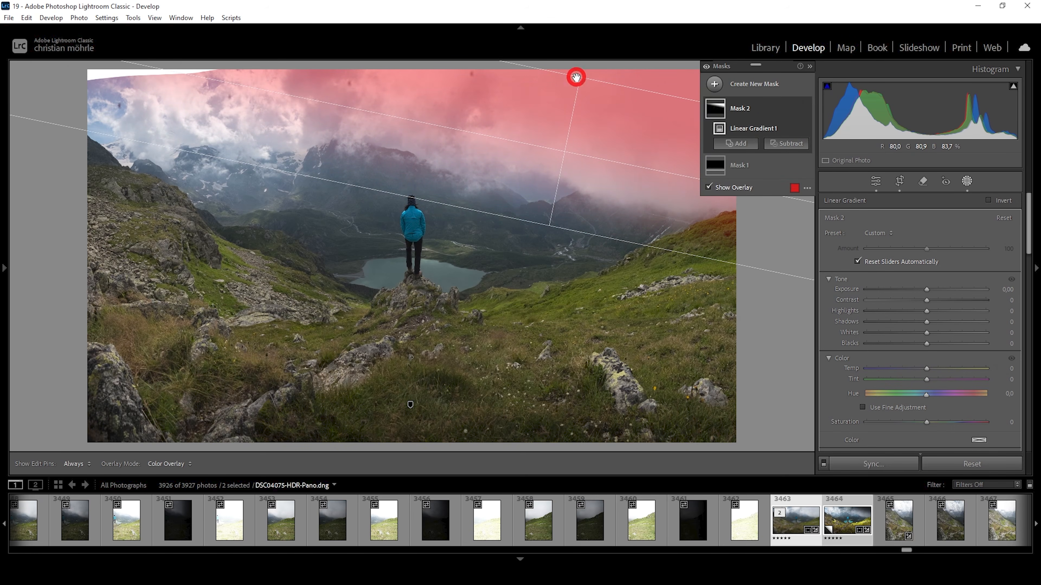
Set the sky mask's Exposure to −1.50 and Contrast to 59, and preview the mask off and on
{"action": "left_click_drag", "start_coordinate": [927, 289], "coordinate": [904, 288]}
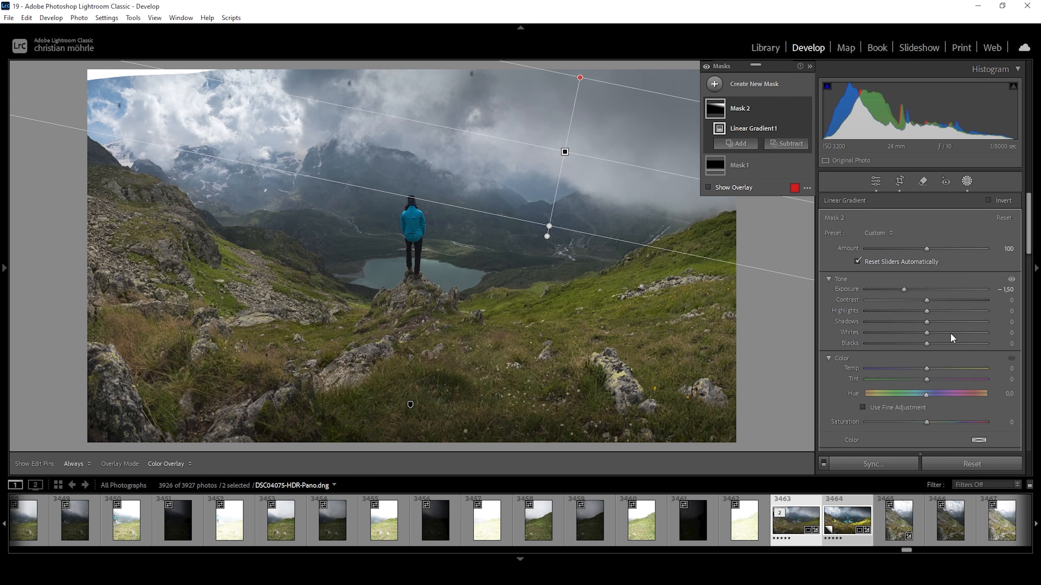
{"action": "left_click_drag", "start_coordinate": [927, 299], "coordinate": [963, 301]}
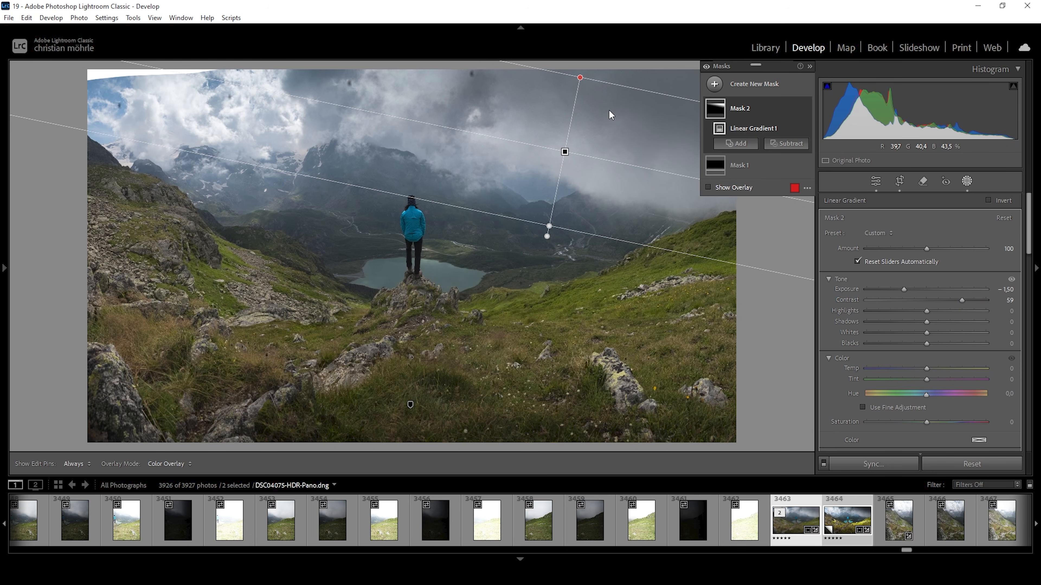
{"action": "mouse_move", "coordinate": [806, 115]}
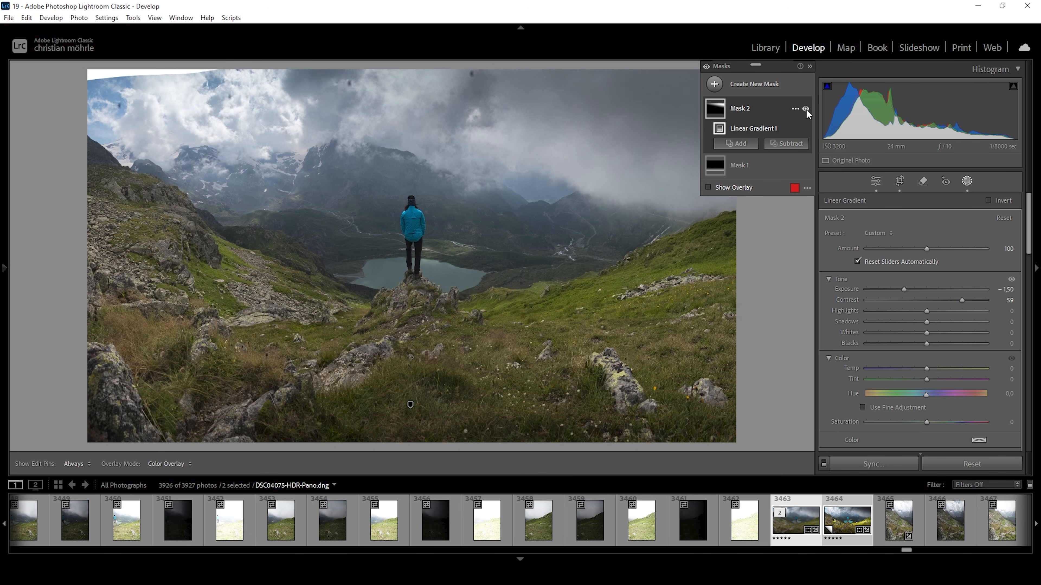
{"action": "left_click", "coordinate": [805, 108]}
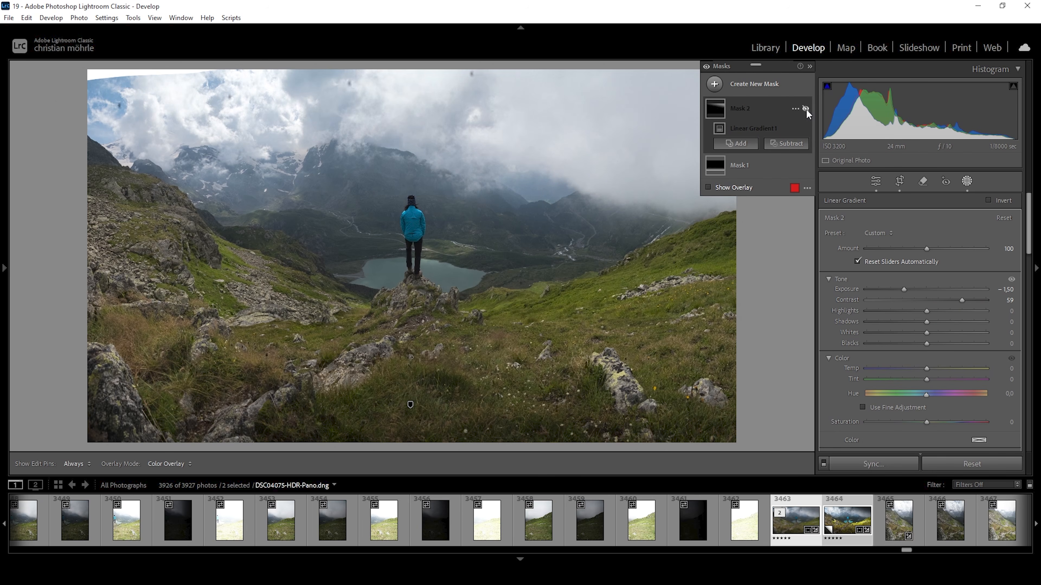
{"action": "left_click", "coordinate": [805, 109]}
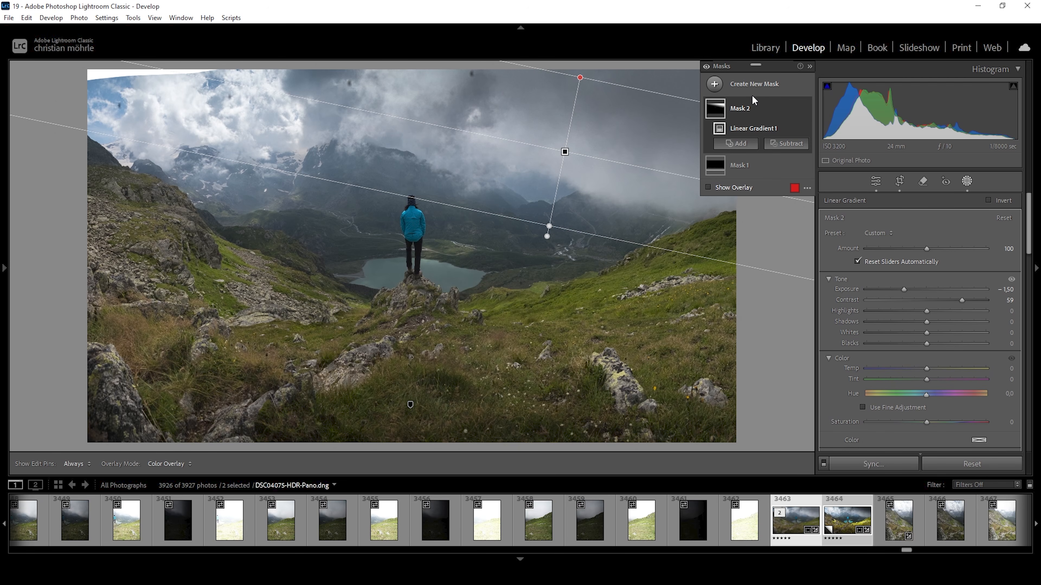
Create another linear gradient mask running diagonally from the photo's upper-right corner down to the clouds above the green slope
{"action": "left_click", "coordinate": [717, 85]}
{"action": "left_click", "coordinate": [801, 199]}
{"action": "left_click_drag", "start_coordinate": [684, 68], "coordinate": [641, 189]}
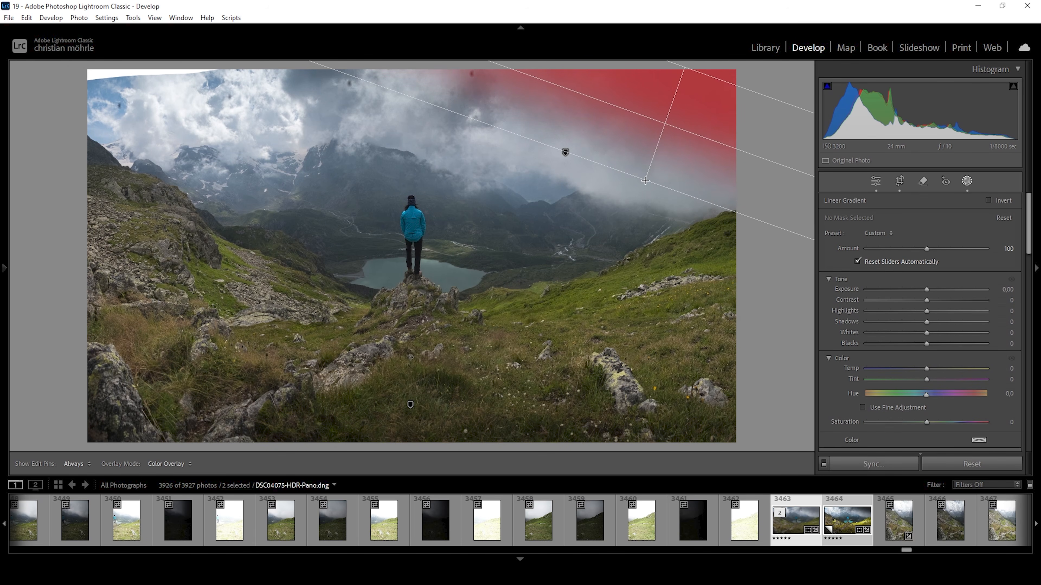
Lower the upper-right corner mask's Exposure to −1.18
{"action": "left_click_drag", "start_coordinate": [927, 289], "coordinate": [918, 289]}
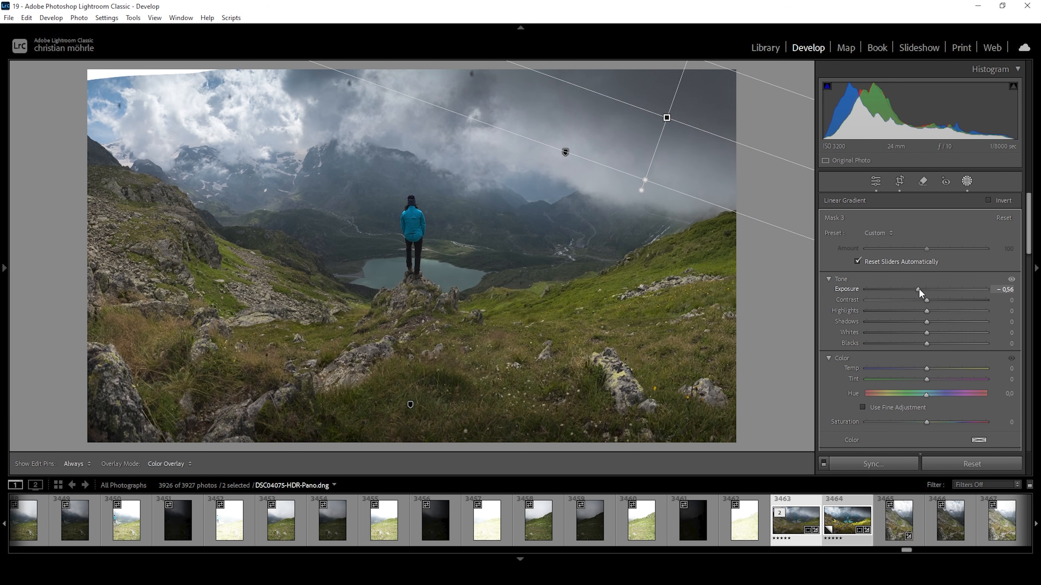
{"action": "left_click_drag", "start_coordinate": [918, 289], "coordinate": [911, 289]}
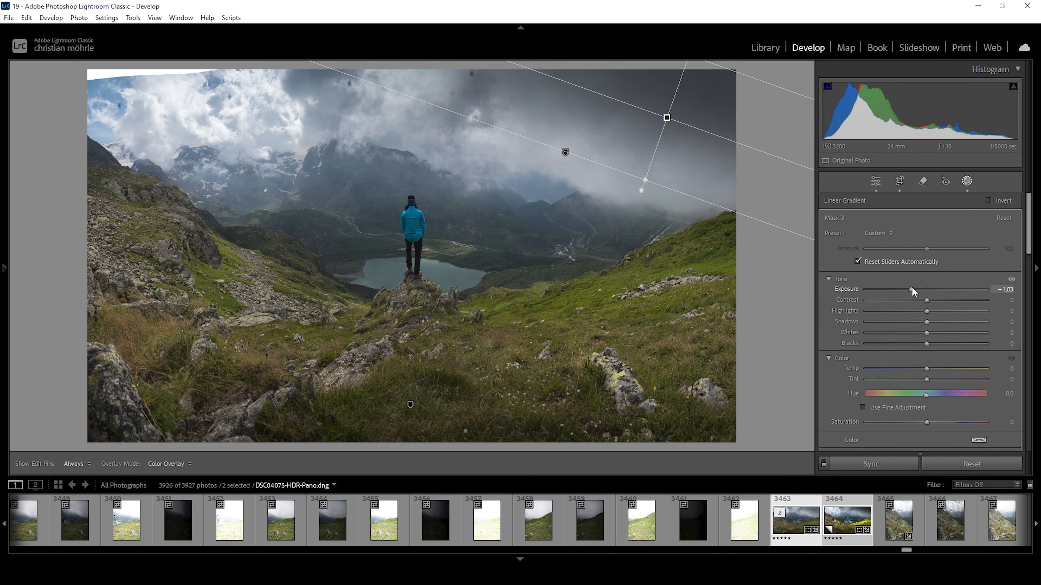
{"action": "left_click_drag", "start_coordinate": [911, 289], "coordinate": [911, 289]}
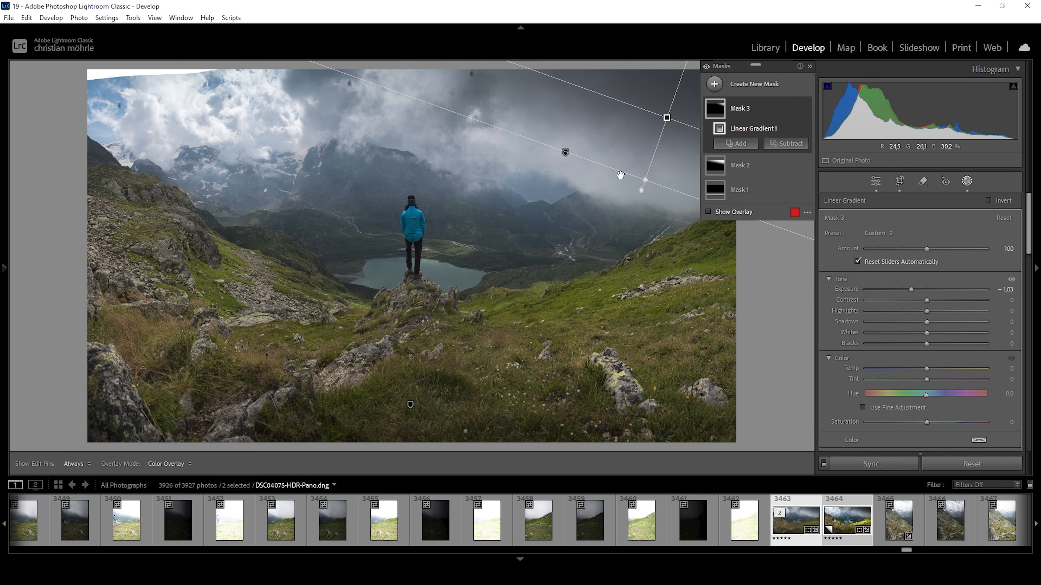
{"action": "left_click_drag", "start_coordinate": [911, 289], "coordinate": [910, 291]}
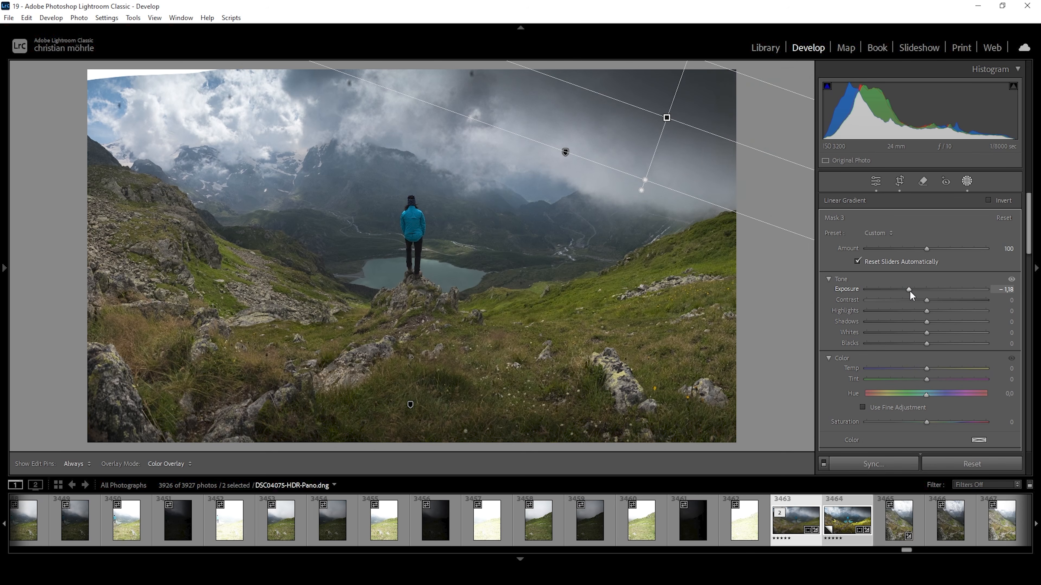
{"action": "left_click_drag", "start_coordinate": [910, 290], "coordinate": [911, 291]}
Add a slightly tilted linear gradient mask along the upper edge of the sky and set its Exposure to −0.92
{"action": "left_click", "coordinate": [713, 84]}
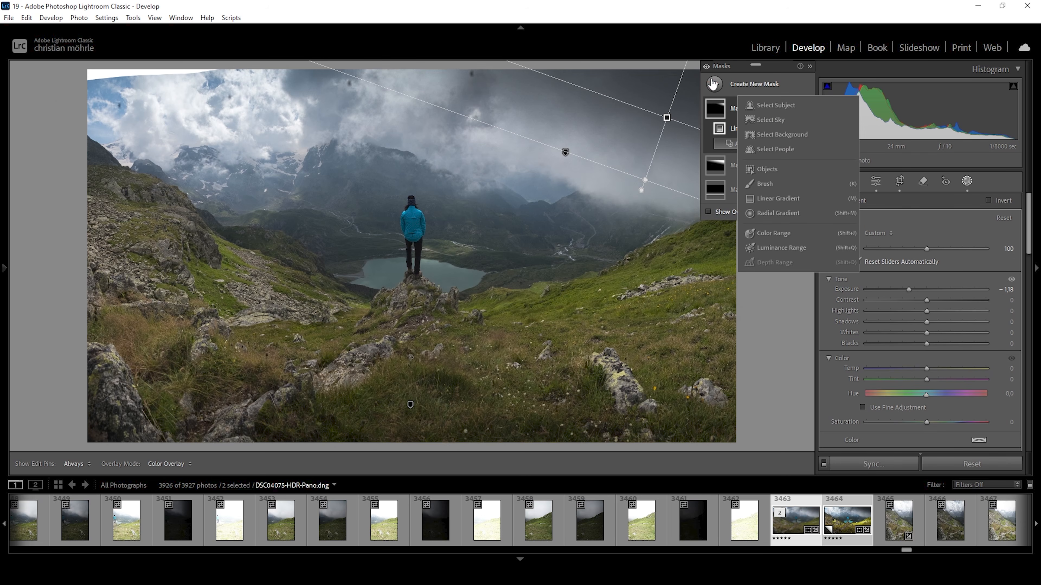
{"action": "left_click", "coordinate": [777, 198]}
{"action": "left_click_drag", "start_coordinate": [583, 74], "coordinate": [579, 150]}
{"action": "left_click_drag", "start_coordinate": [597, 65], "coordinate": [606, 23]}
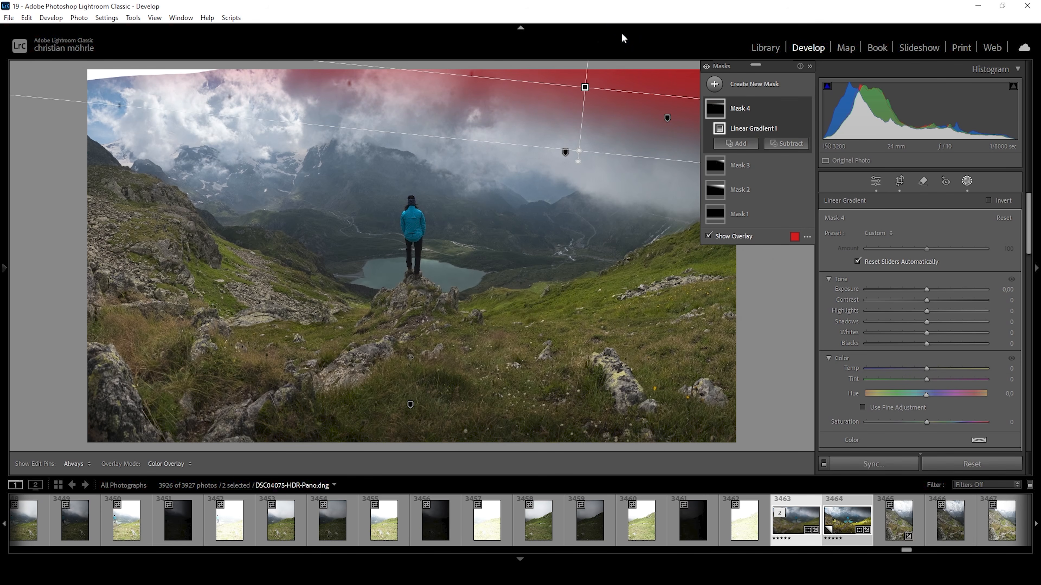
{"action": "left_click_drag", "start_coordinate": [926, 287], "coordinate": [912, 286]}
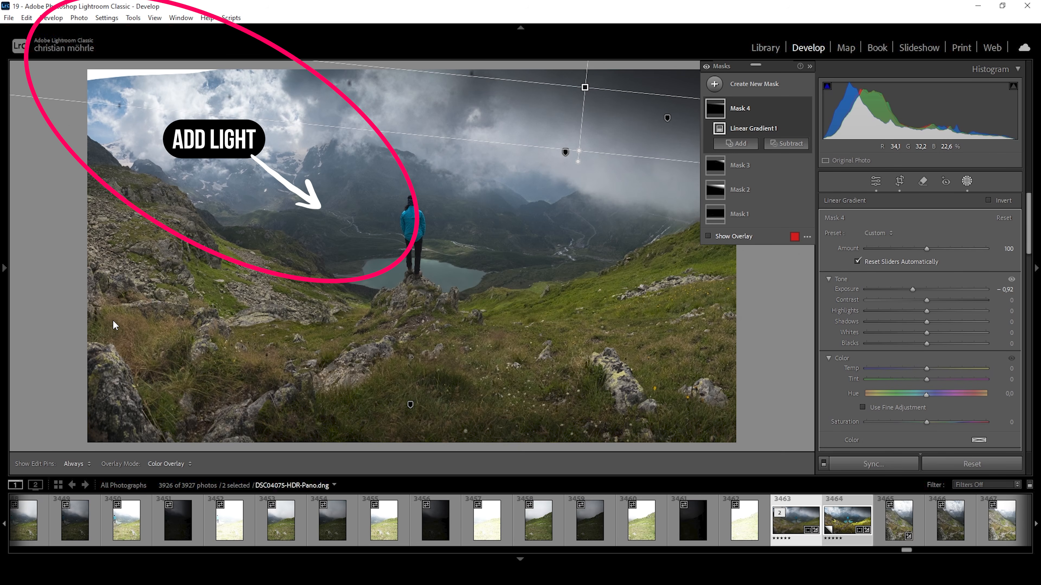
Create a radial gradient mask centred on the photo's upper-left corner, tilted and stretched diagonally across the bright clouds to reach the hiker
{"action": "left_click", "coordinate": [714, 84]}
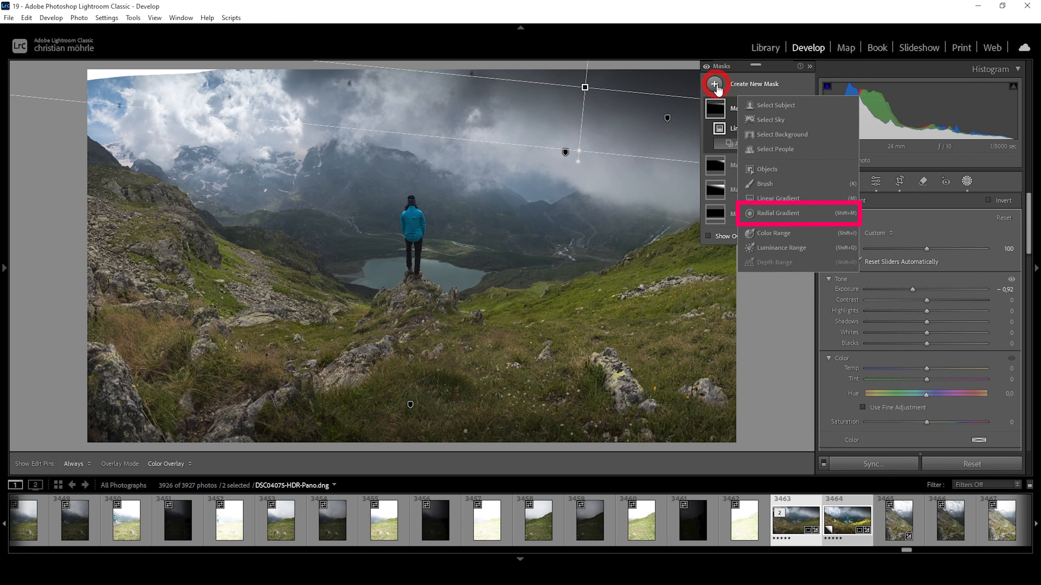
{"action": "left_click", "coordinate": [786, 217]}
{"action": "left_click_drag", "start_coordinate": [195, 174], "coordinate": [439, 257]}
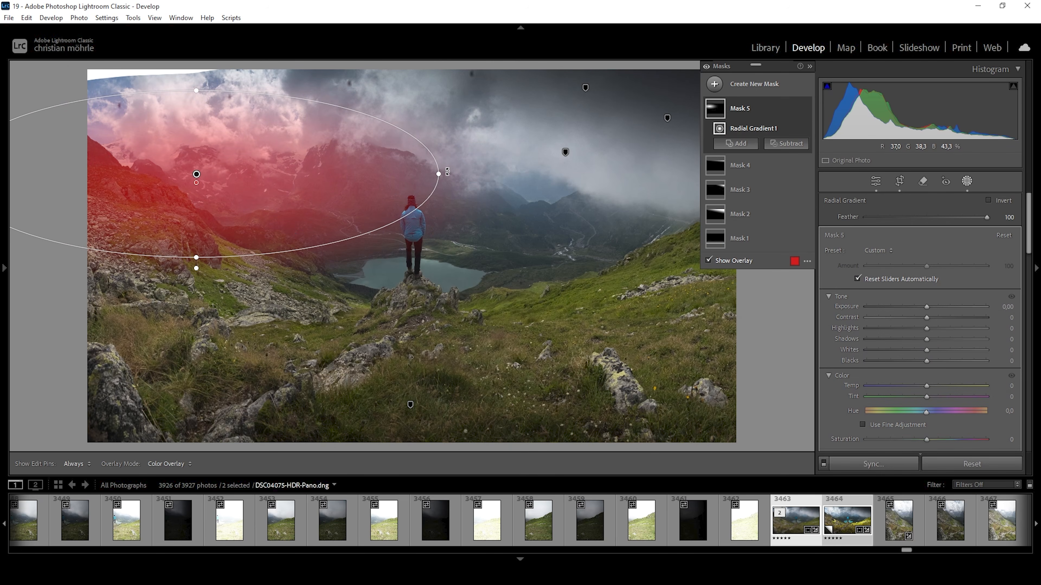
{"action": "left_click_drag", "start_coordinate": [448, 172], "coordinate": [415, 286]}
{"action": "left_click_drag", "start_coordinate": [224, 181], "coordinate": [172, 114]}
{"action": "left_click_drag", "start_coordinate": [371, 220], "coordinate": [374, 211]}
{"action": "left_click_drag", "start_coordinate": [297, 178], "coordinate": [245, 135]}
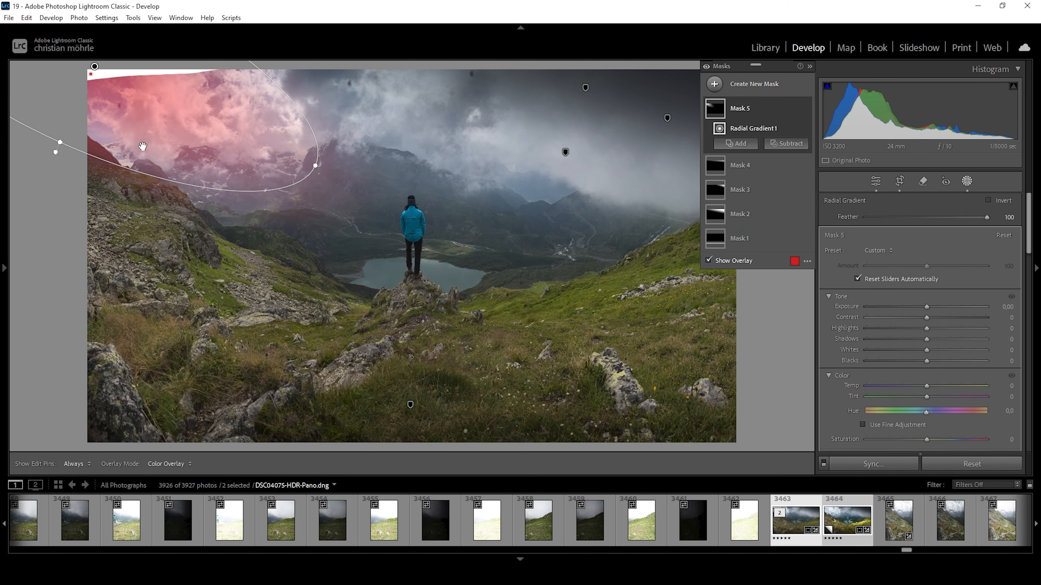
{"action": "left_click_drag", "start_coordinate": [320, 176], "coordinate": [402, 205]}
{"action": "left_click_drag", "start_coordinate": [60, 143], "coordinate": [51, 150]}
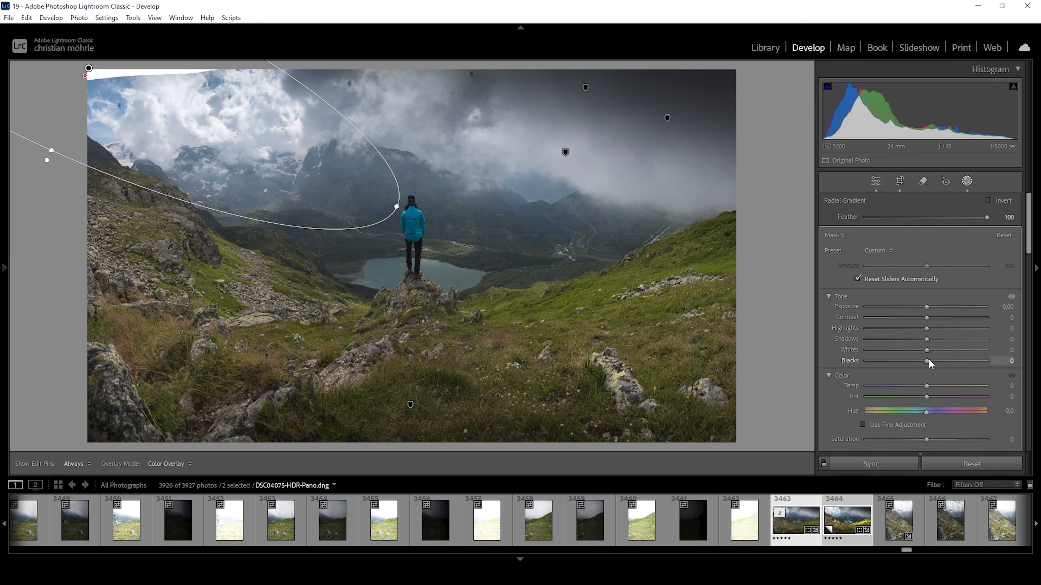
Set the radial mask's Blacks to 61 and Dehaze to −28 for a soft glow
{"action": "left_click_drag", "start_coordinate": [938, 359], "coordinate": [963, 361]}
{"action": "scroll", "coordinate": [1018, 229], "scroll_direction": "down", "scroll_amount": 5}
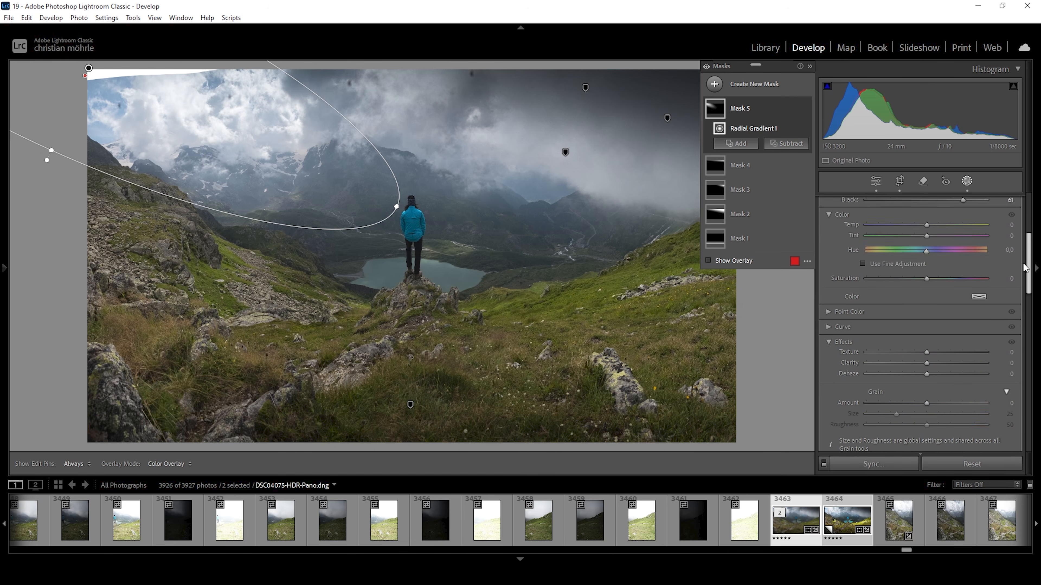
{"action": "mouse_move", "coordinate": [926, 309]}
{"action": "left_mouse_down"}
{"action": "mouse_move", "coordinate": [910, 310]}
{"action": "mouse_move", "coordinate": [914, 301]}
{"action": "left_mouse_up"}
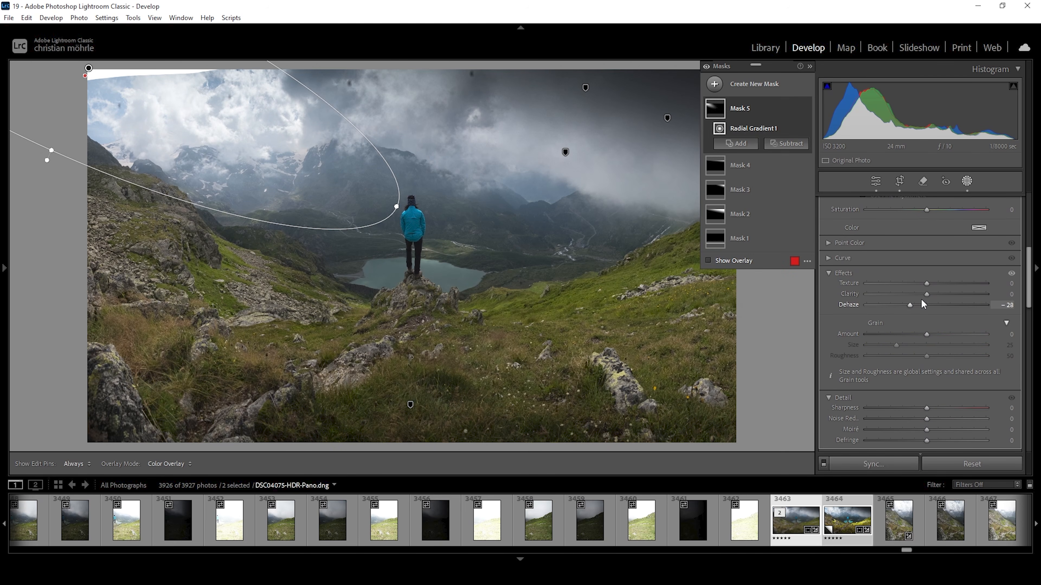
Set the radial mask's Exposure to 0.56 and Highlights to −75, and preview the mask off and on
{"action": "scroll", "coordinate": [1014, 253], "scroll_direction": "up", "scroll_amount": 4}
{"action": "scroll", "coordinate": [1014, 253], "scroll_direction": "up", "scroll_amount": 2}
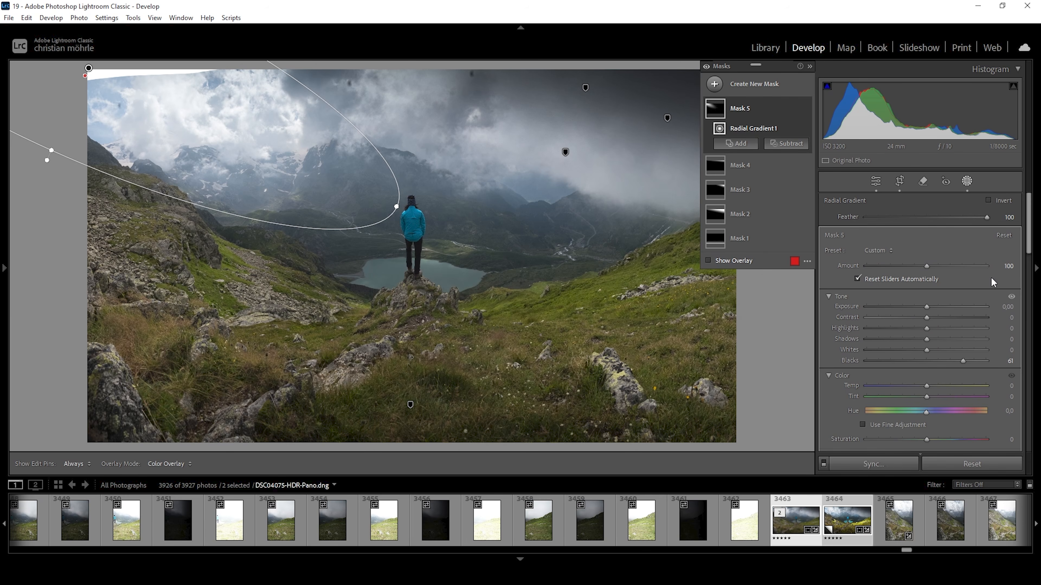
{"action": "left_click_drag", "start_coordinate": [927, 307], "coordinate": [936, 307]}
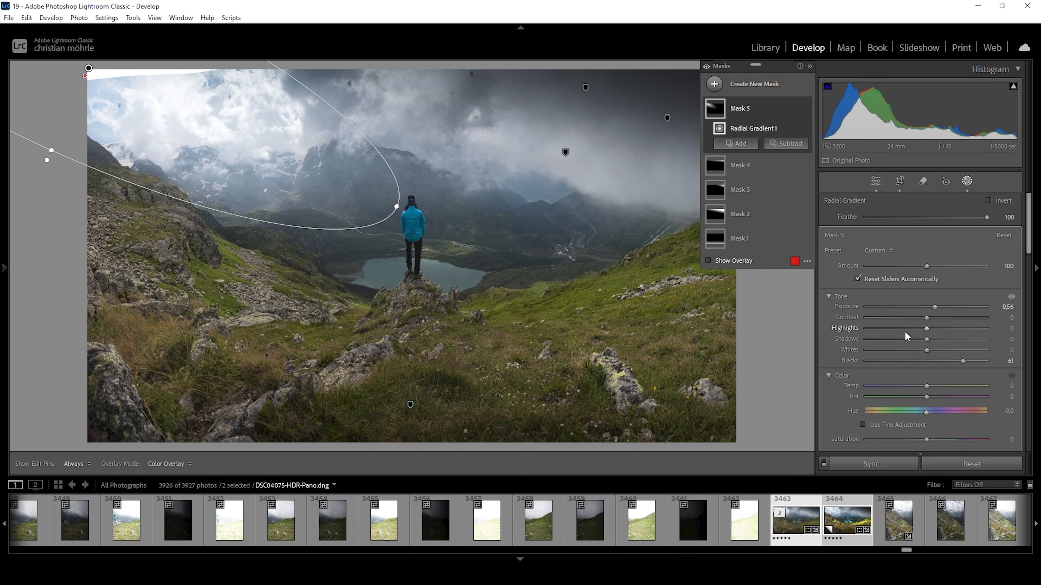
{"action": "left_click_drag", "start_coordinate": [927, 327], "coordinate": [910, 332]}
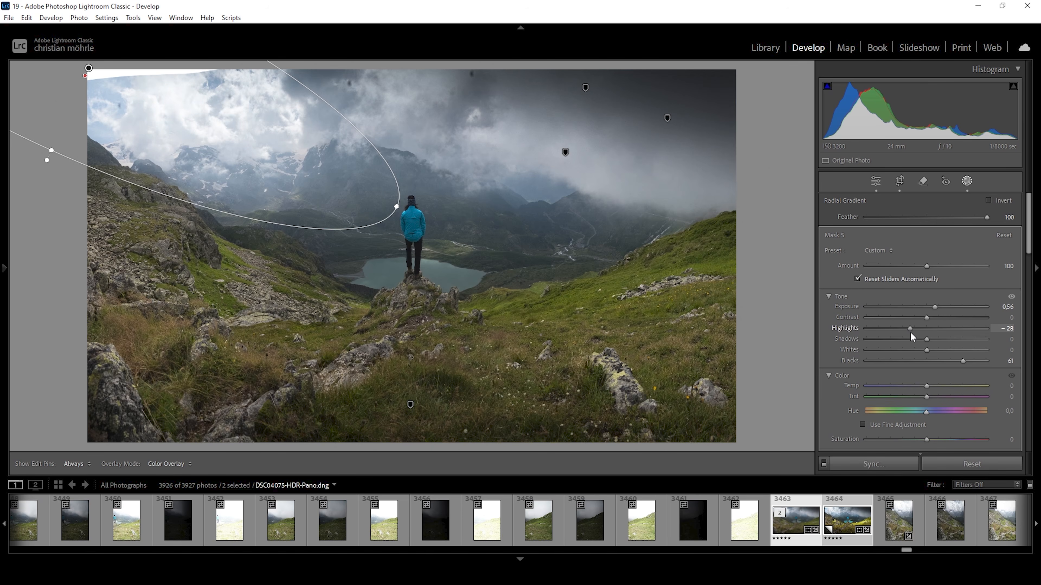
{"action": "left_click_drag", "start_coordinate": [911, 332], "coordinate": [881, 332]}
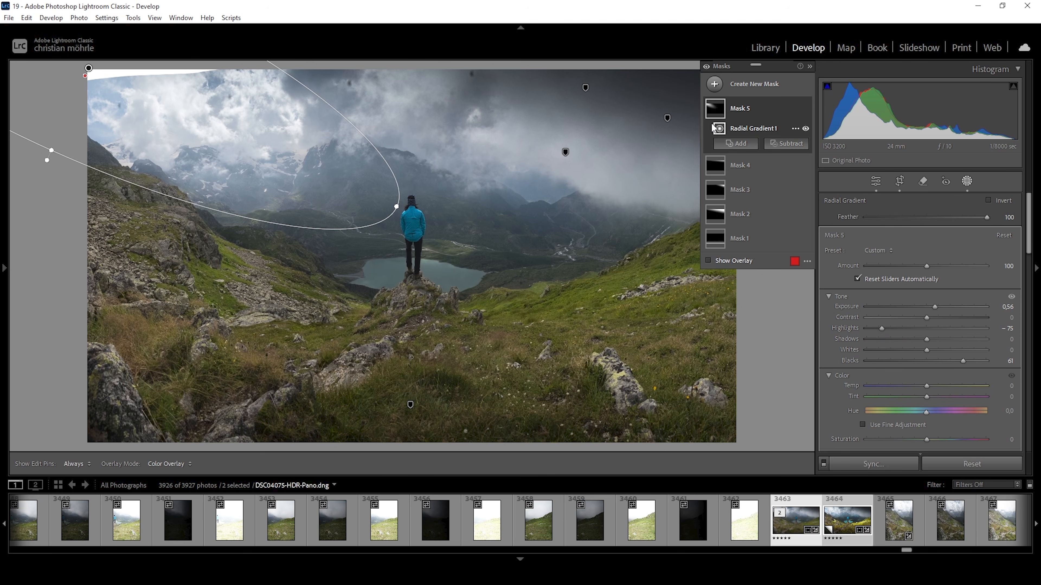
{"action": "left_click", "coordinate": [806, 110]}
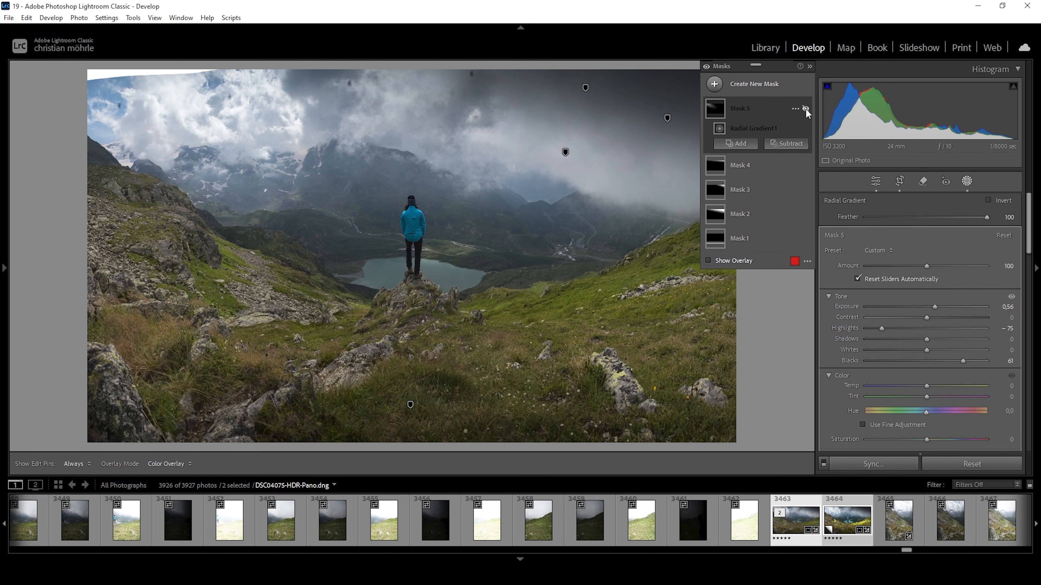
{"action": "left_click", "coordinate": [806, 109]}
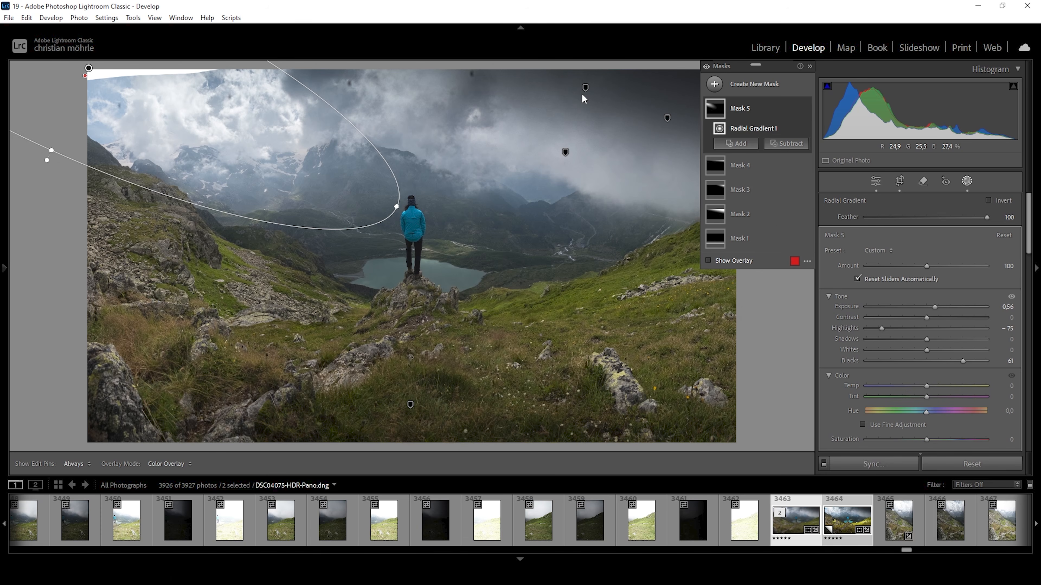
Create an Objects mask of the hiker by drawing a selection rectangle around the figure
{"action": "left_click", "coordinate": [715, 84]}
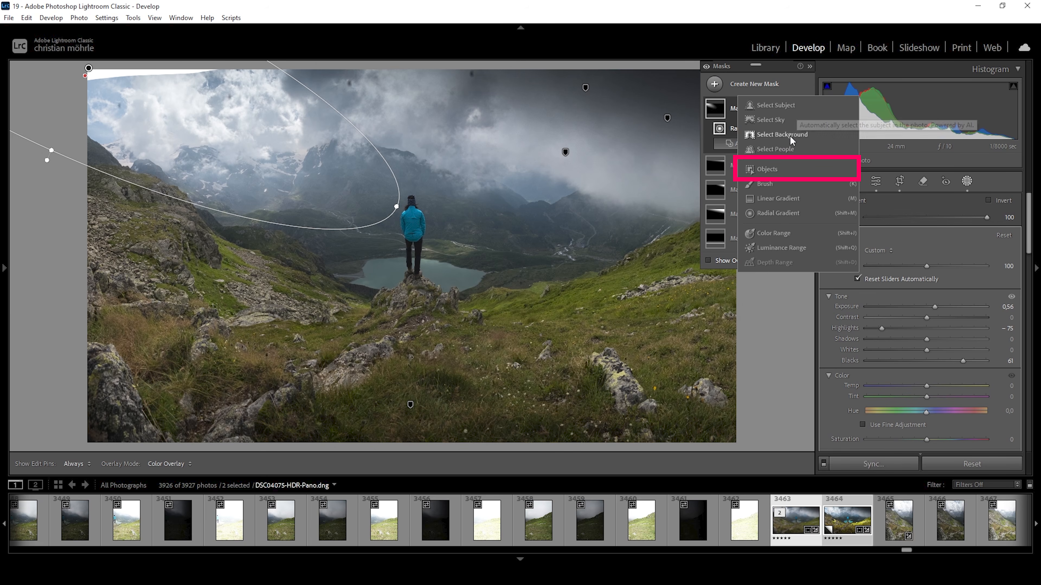
{"action": "left_click", "coordinate": [775, 173]}
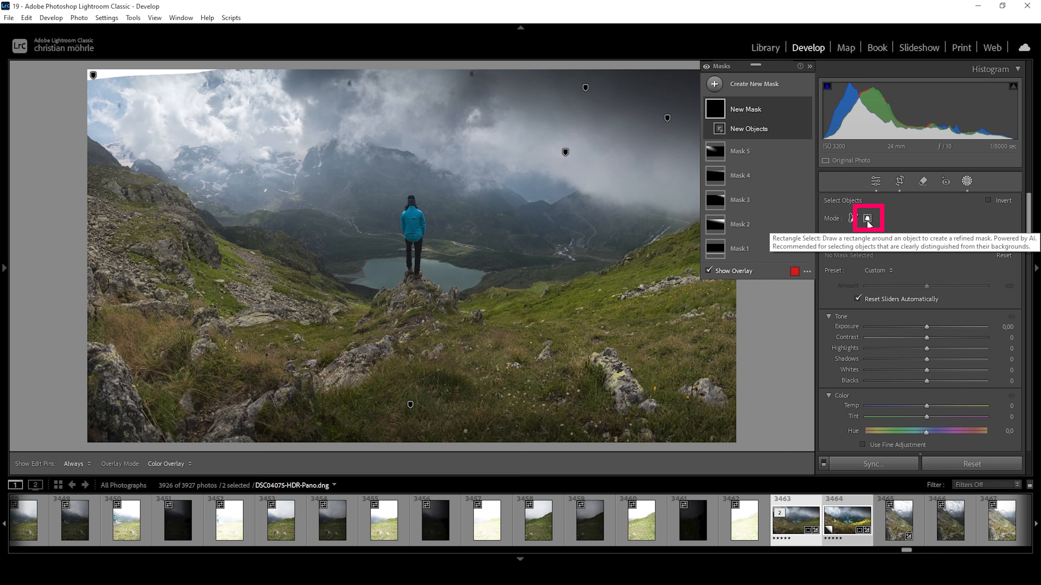
{"action": "left_click", "coordinate": [868, 220]}
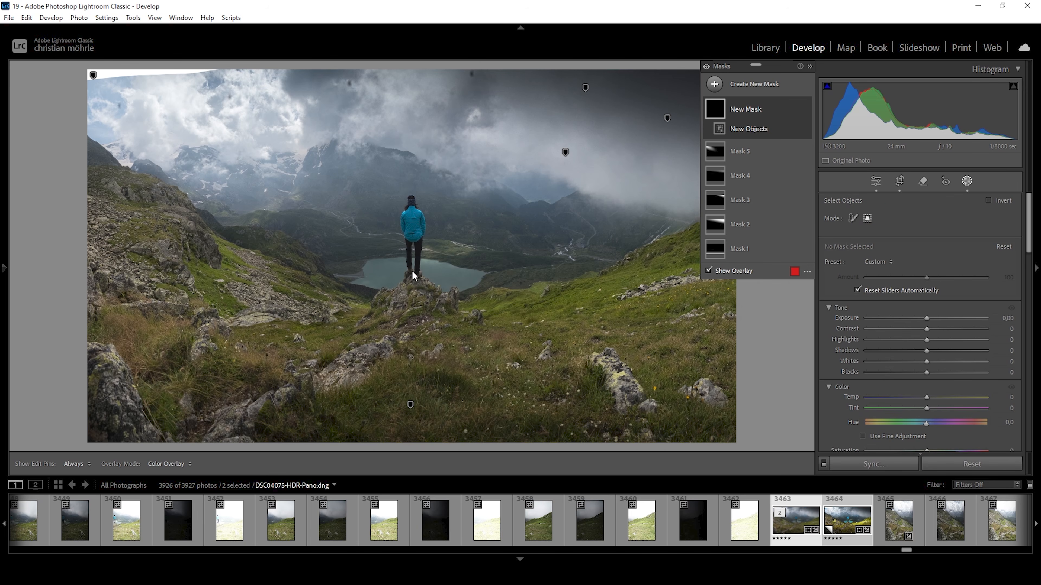
{"action": "left_click_drag", "start_coordinate": [397, 288], "coordinate": [427, 189]}
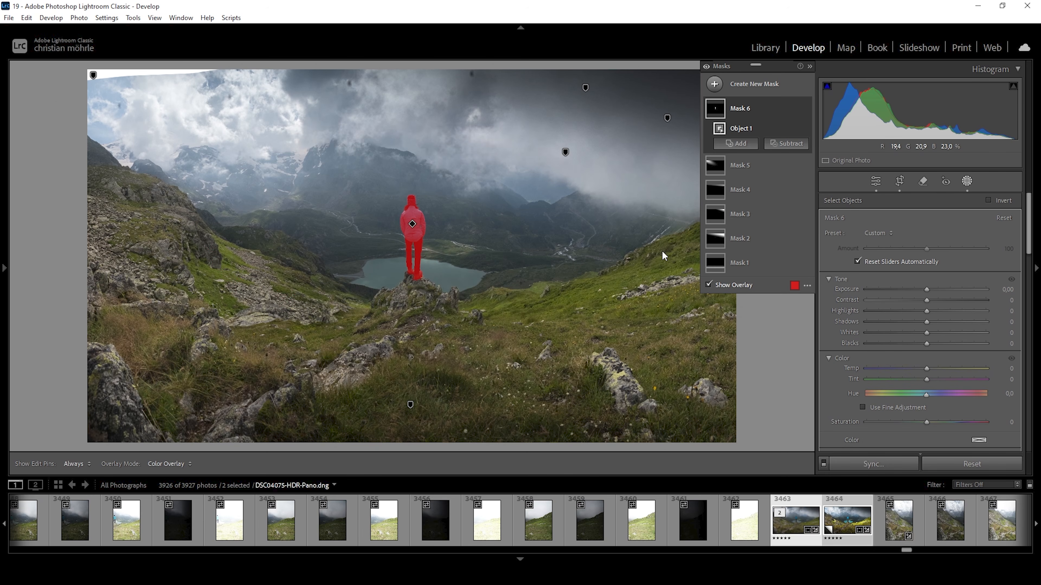
Set the hiker mask's Exposure to 0.45 and Whites to 21
{"action": "left_click_drag", "start_coordinate": [927, 289], "coordinate": [933, 289]}
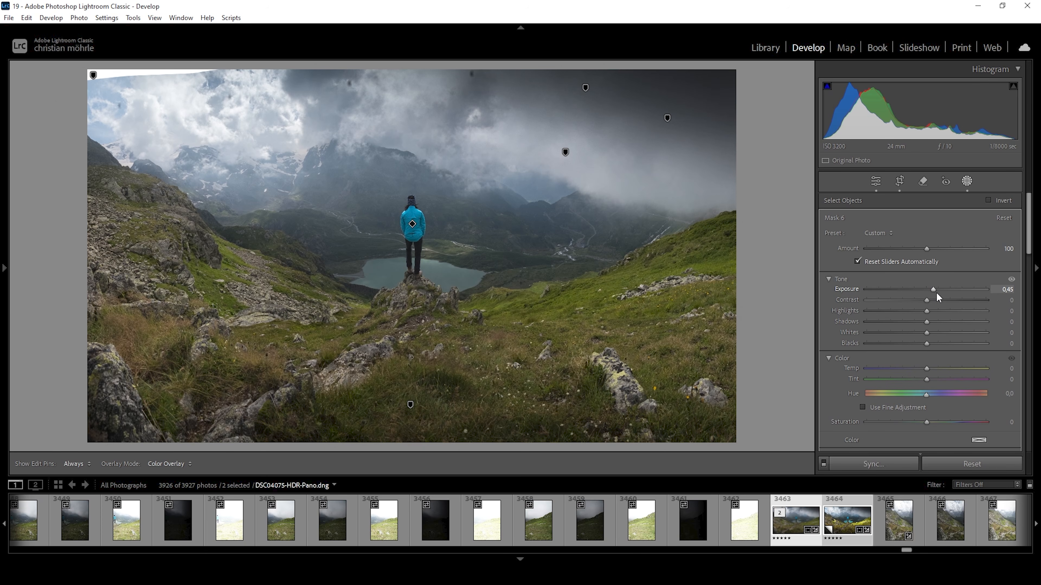
{"action": "left_click_drag", "start_coordinate": [926, 332], "coordinate": [946, 334]}
{"action": "left_click_drag", "start_coordinate": [944, 330], "coordinate": [938, 329]}
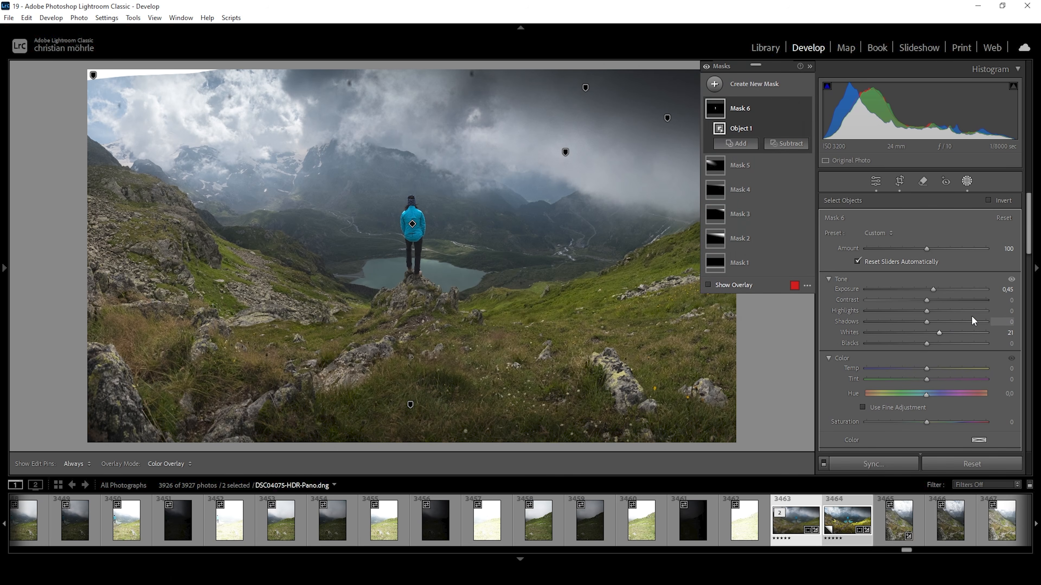
Set the hiker mask's Saturation to 38 and preview the mask off and on
{"action": "scroll", "coordinate": [974, 319], "scroll_direction": "down", "scroll_amount": 2}
{"action": "left_click_drag", "start_coordinate": [926, 356], "coordinate": [926, 356]}
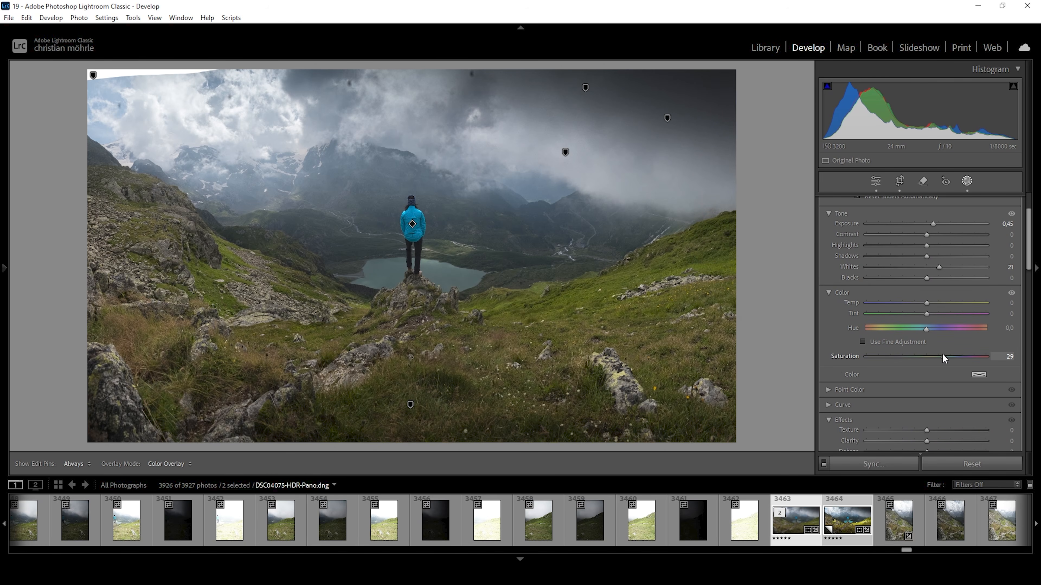
{"action": "left_click_drag", "start_coordinate": [941, 353], "coordinate": [948, 353]}
{"action": "scroll", "coordinate": [945, 285], "scroll_direction": "up", "scroll_amount": 2}
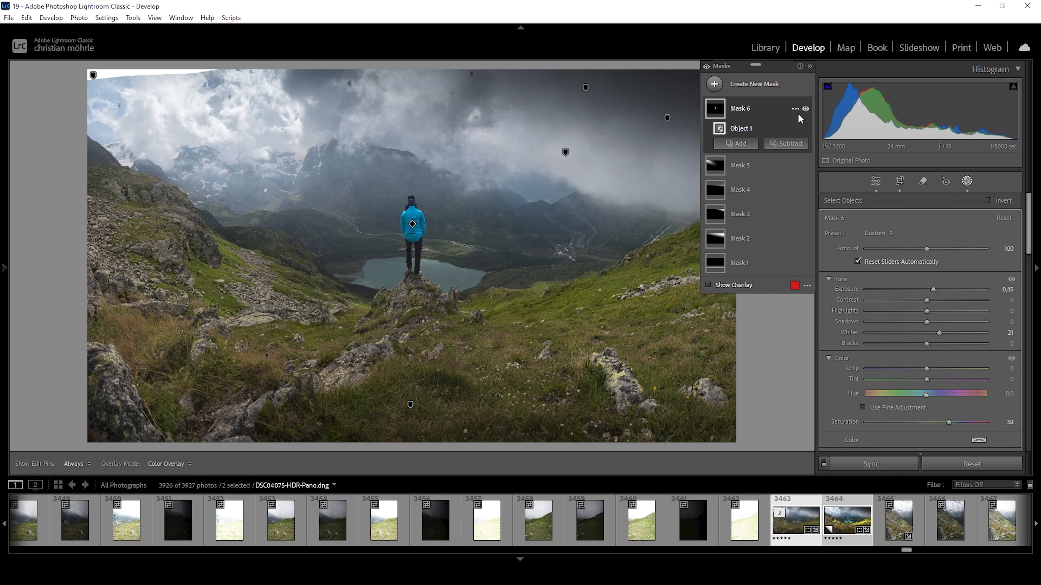
{"action": "left_click", "coordinate": [805, 109]}
{"action": "left_click", "coordinate": [805, 109]}
Create a Color Range mask sampled from the green grass on the slope behind the hiker
{"action": "left_click", "coordinate": [722, 84]}
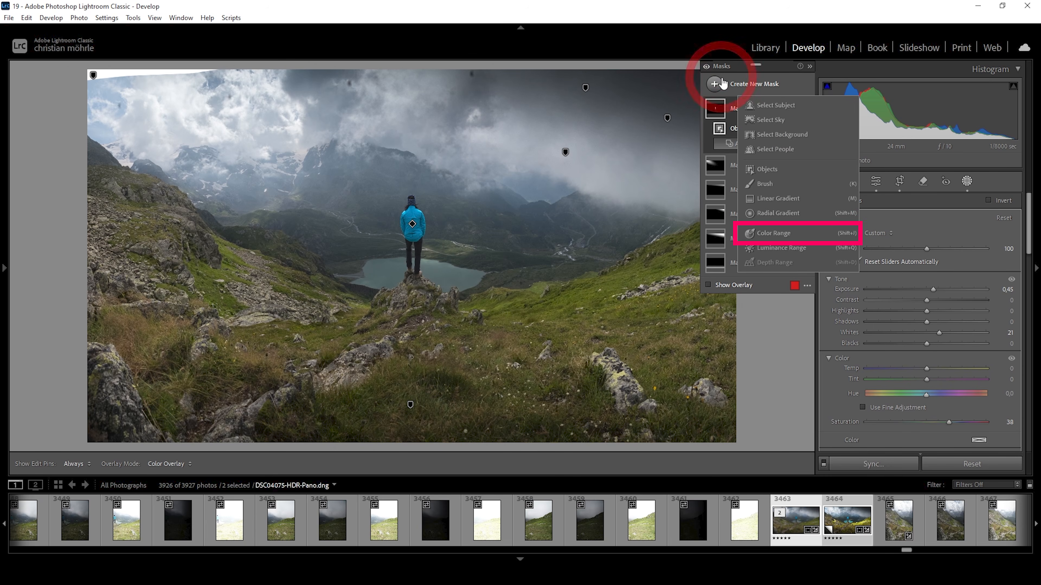
{"action": "left_click", "coordinate": [795, 239]}
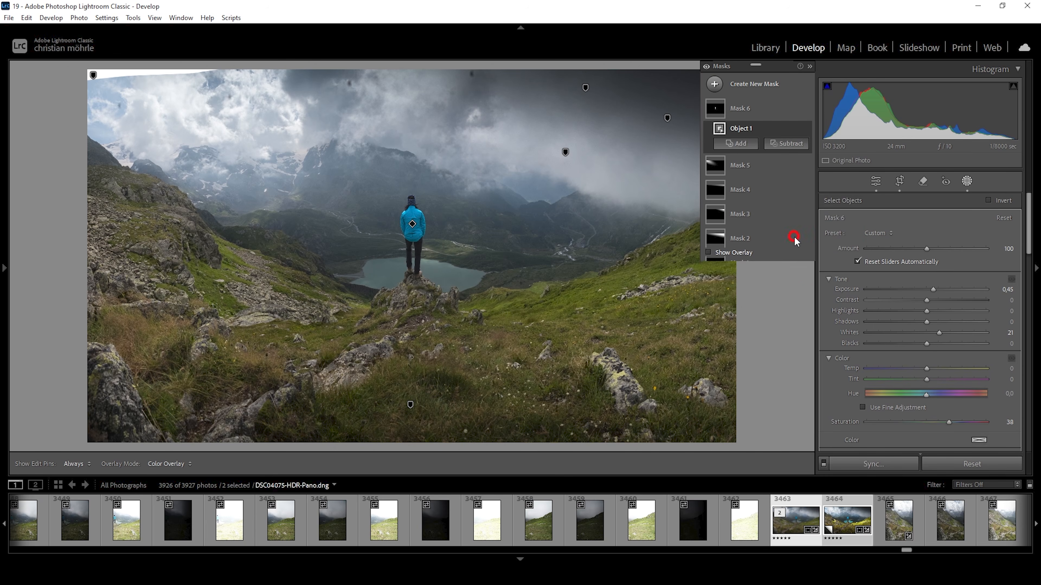
{"action": "left_click", "coordinate": [581, 290]}
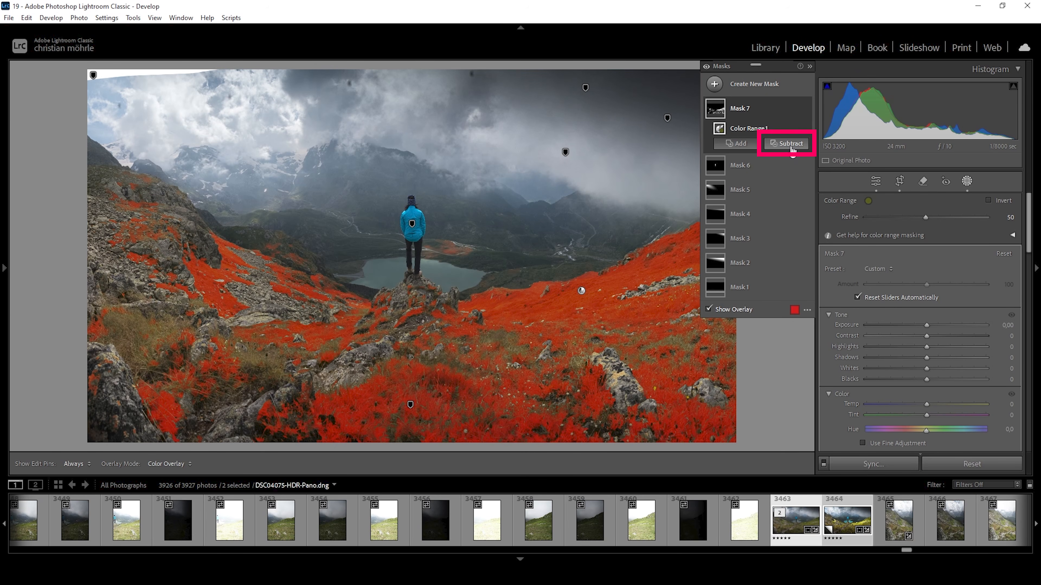
Subtract the foreground grass and the left rocky hillside from the grass mask with a size 14 brush
{"action": "left_click", "coordinate": [792, 144]}
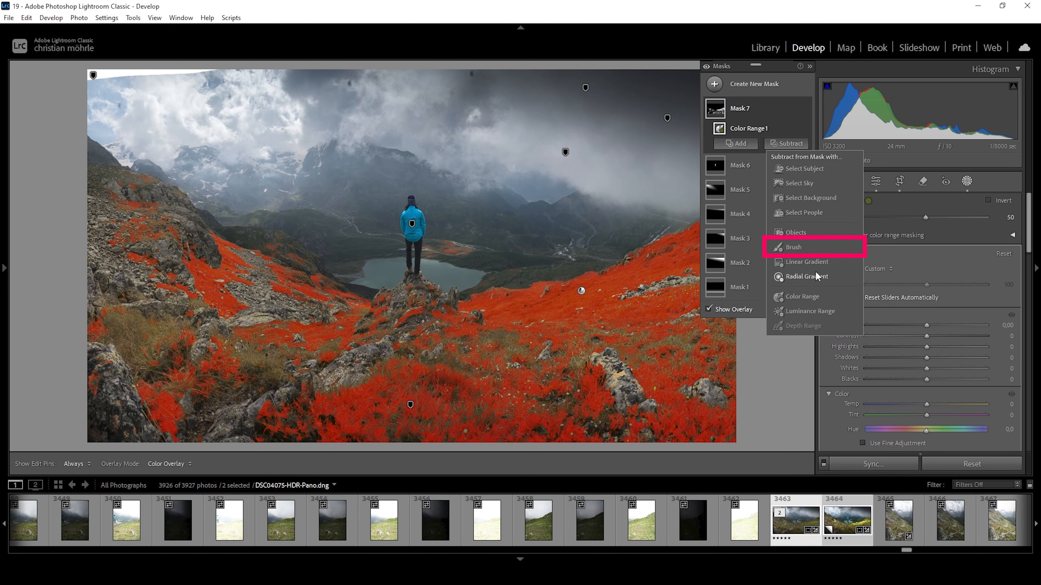
{"action": "left_click", "coordinate": [804, 245]}
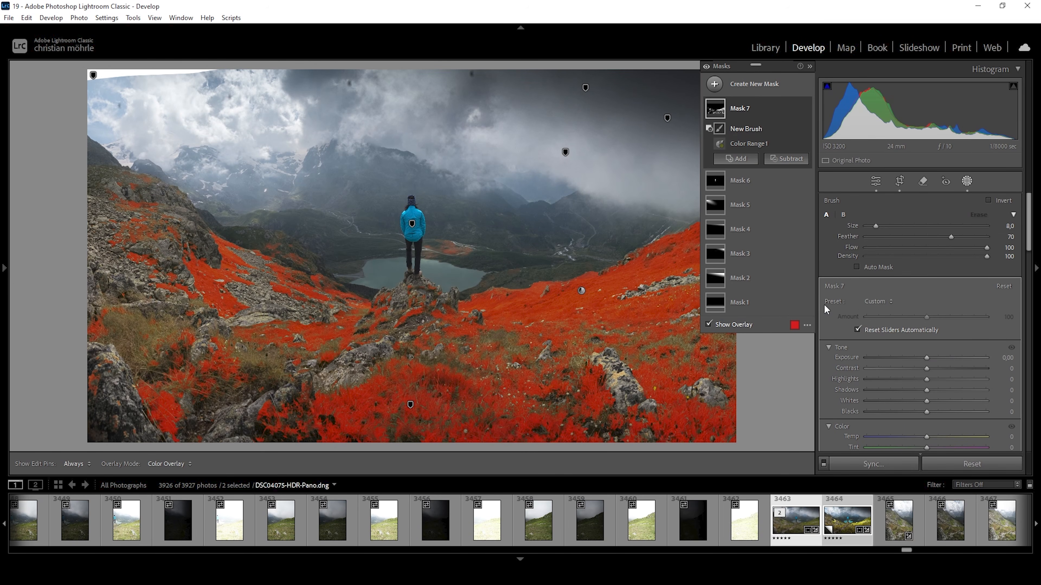
{"action": "scroll", "coordinate": [605, 375], "scroll_direction": "up", "scroll_amount": 6}
{"action": "mouse_move", "coordinate": [605, 420]}
{"action": "left_mouse_down"}
{"action": "mouse_move", "coordinate": [640, 379]}
{"action": "mouse_move", "coordinate": [639, 360]}
{"action": "mouse_move", "coordinate": [718, 333]}
{"action": "mouse_move", "coordinate": [773, 420]}
{"action": "mouse_move", "coordinate": [563, 451]}
{"action": "mouse_move", "coordinate": [629, 449]}
{"action": "mouse_move", "coordinate": [709, 396]}
{"action": "mouse_move", "coordinate": [711, 323]}
{"action": "left_mouse_up"}
{"action": "mouse_move", "coordinate": [133, 230]}
{"action": "left_mouse_down"}
{"action": "mouse_move", "coordinate": [133, 185]}
{"action": "mouse_move", "coordinate": [151, 233]}
{"action": "mouse_move", "coordinate": [144, 265]}
{"action": "mouse_move", "coordinate": [84, 313]}
{"action": "mouse_move", "coordinate": [119, 357]}
{"action": "mouse_move", "coordinate": [221, 376]}
{"action": "mouse_move", "coordinate": [162, 413]}
{"action": "mouse_move", "coordinate": [410, 426]}
{"action": "left_mouse_up"}
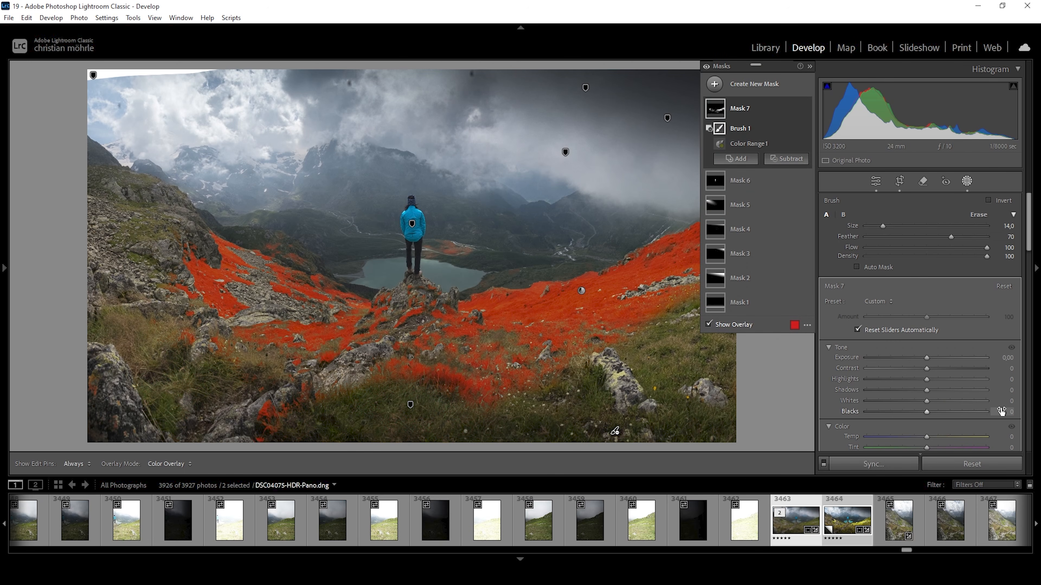
Set the grass mask's Exposure to 0.81 and Whites to 10, and its color range Refine to 67
{"action": "left_click_drag", "start_coordinate": [927, 358], "coordinate": [939, 359]}
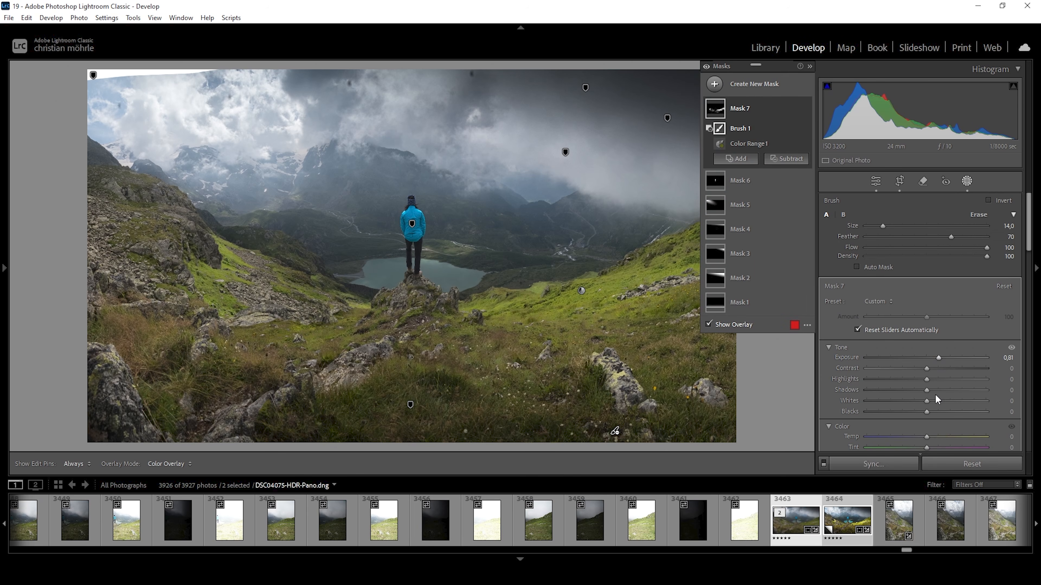
{"action": "left_click_drag", "start_coordinate": [932, 403], "coordinate": [931, 404]}
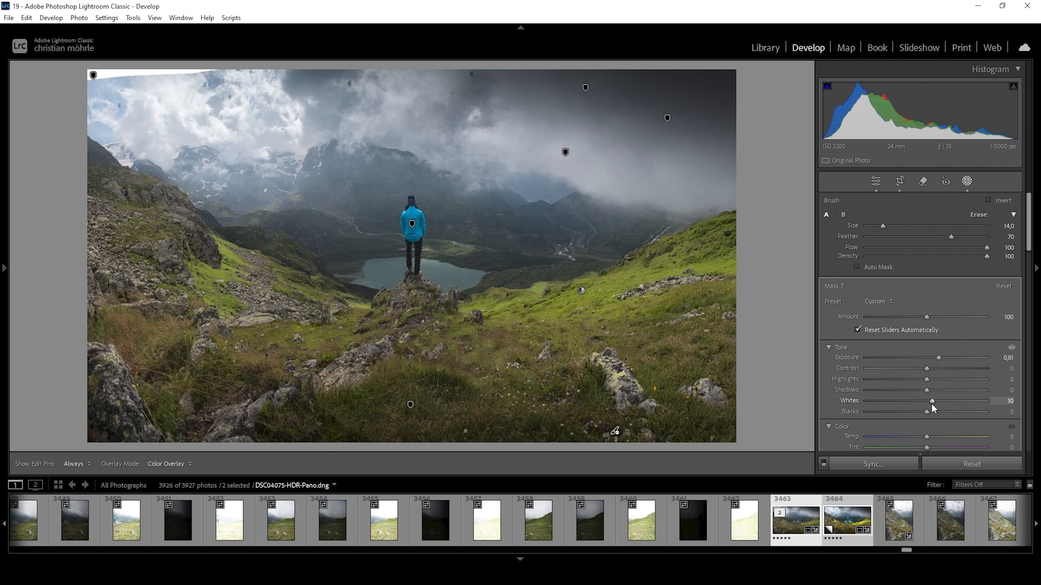
{"action": "left_click_drag", "start_coordinate": [931, 403], "coordinate": [931, 403]}
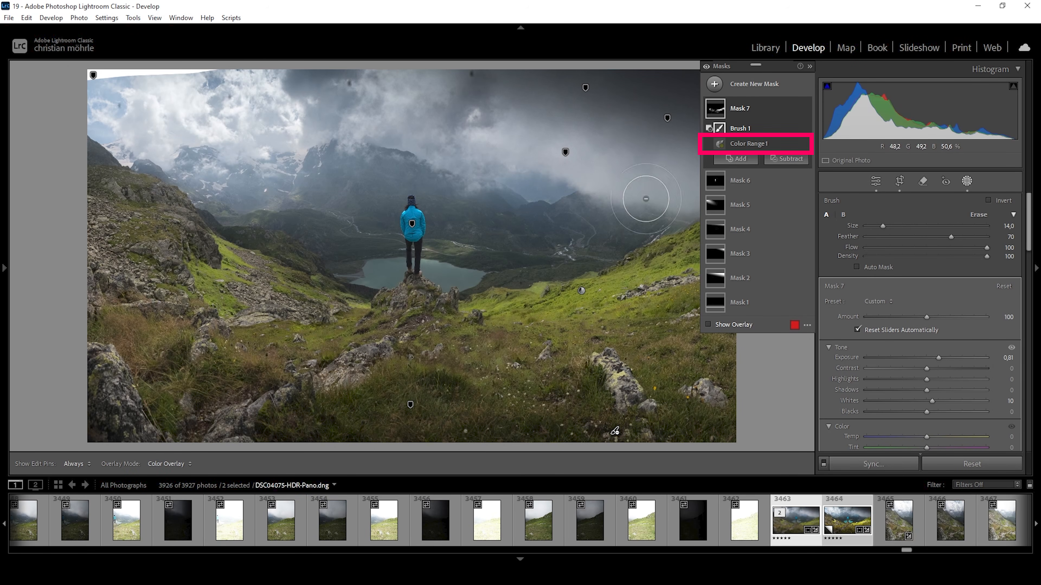
{"action": "left_click", "coordinate": [751, 145]}
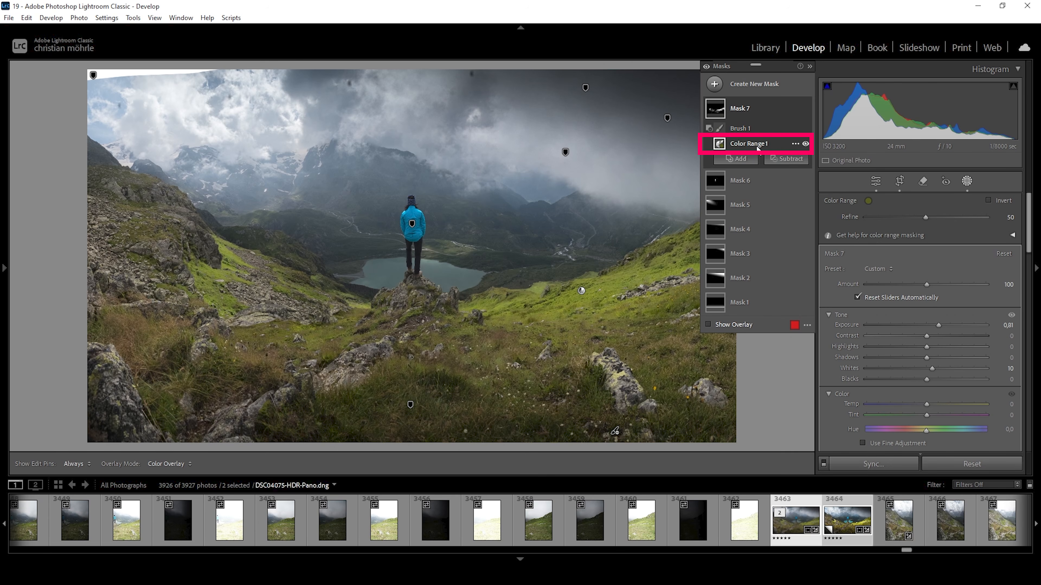
{"action": "left_click_drag", "start_coordinate": [926, 218], "coordinate": [953, 213]}
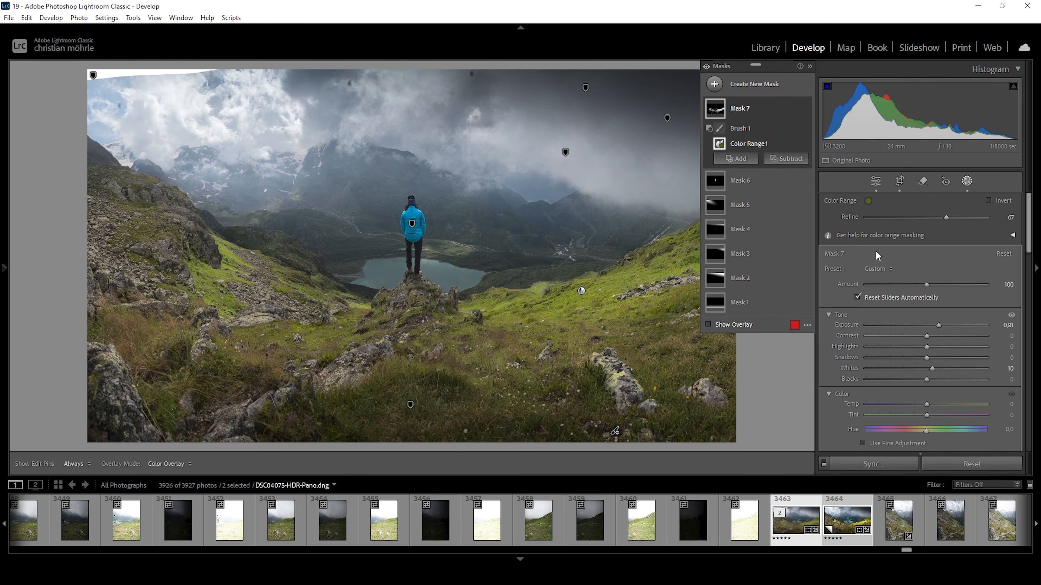
Create a second Color Range mask sampled from the green grass on the right slope
{"action": "left_click", "coordinate": [716, 85]}
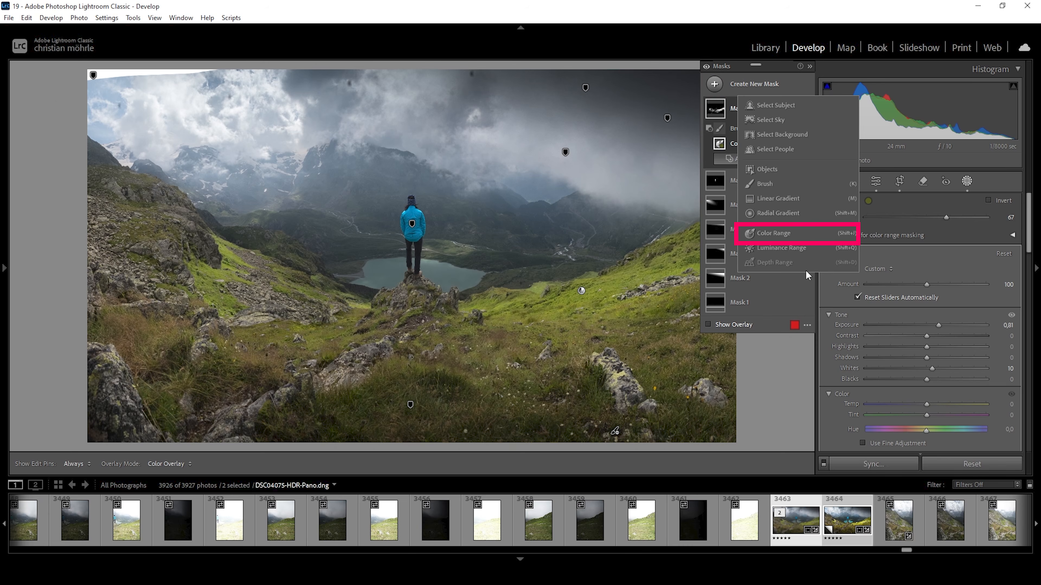
{"action": "left_click", "coordinate": [792, 232]}
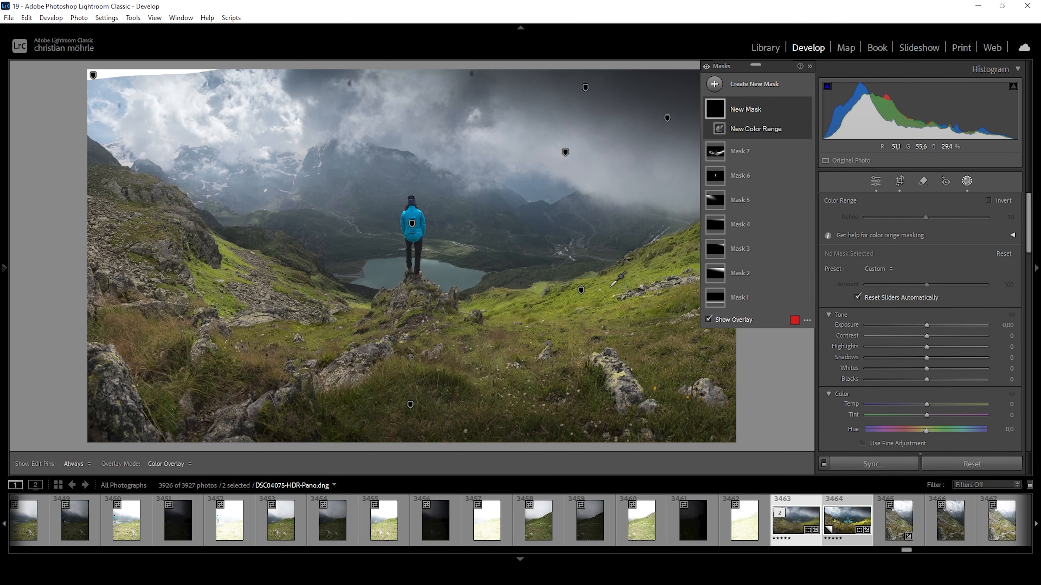
{"action": "left_click", "coordinate": [610, 286]}
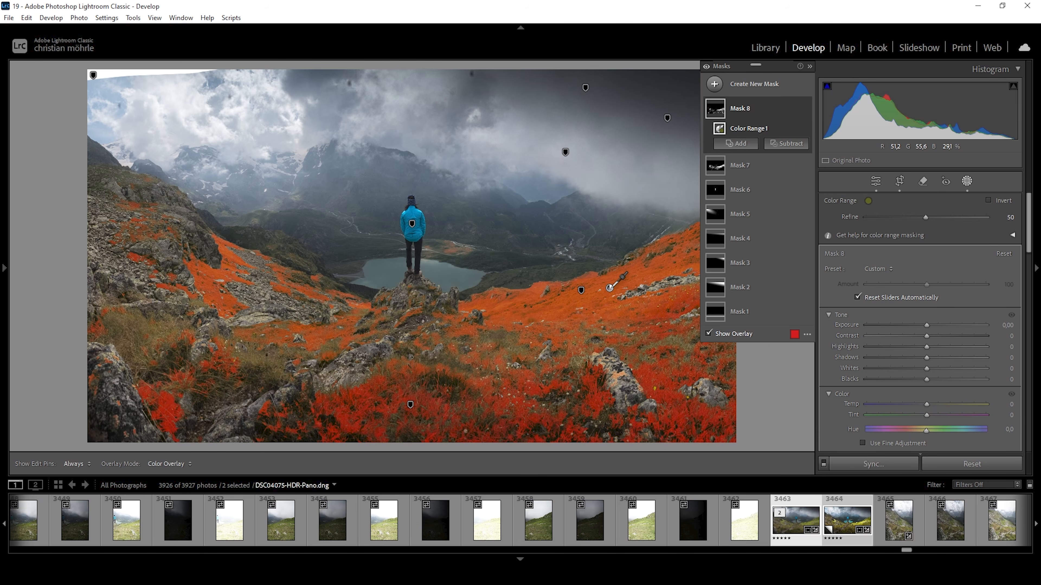
Subtract the foreground from the right-slope grass mask with a near-horizontal linear gradient running up from the bottom of the photo
{"action": "left_click", "coordinate": [793, 145]}
{"action": "left_click", "coordinate": [806, 262]}
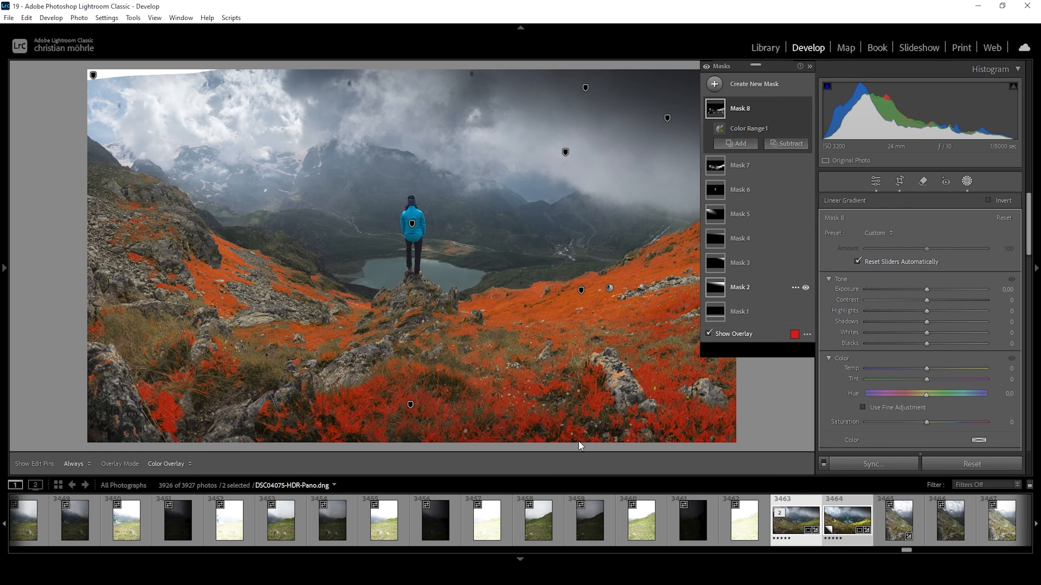
{"action": "left_click_drag", "start_coordinate": [568, 410], "coordinate": [562, 190]}
{"action": "left_click_drag", "start_coordinate": [561, 190], "coordinate": [562, 190]}
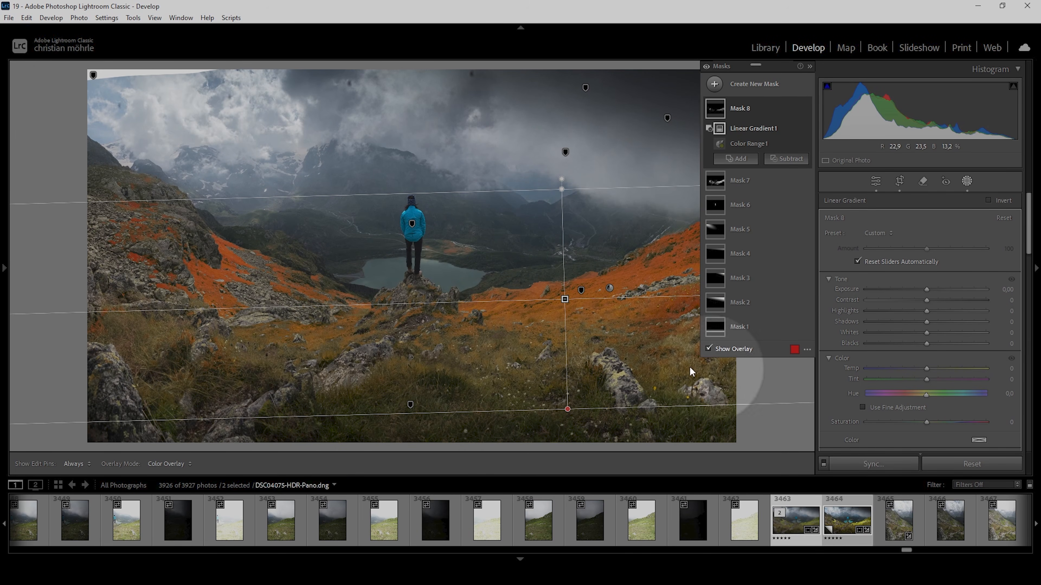
Subtract the left hillside from the grass mask with a second, diagonal linear gradient and set the mask's Exposure to 0.63
{"action": "left_click", "coordinate": [770, 160]}
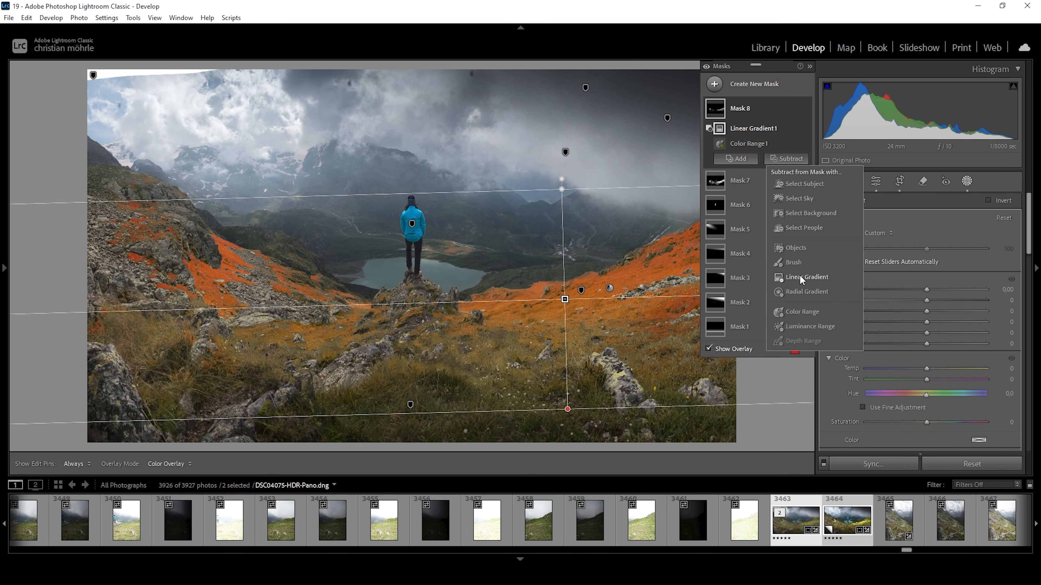
{"action": "left_click", "coordinate": [799, 277]}
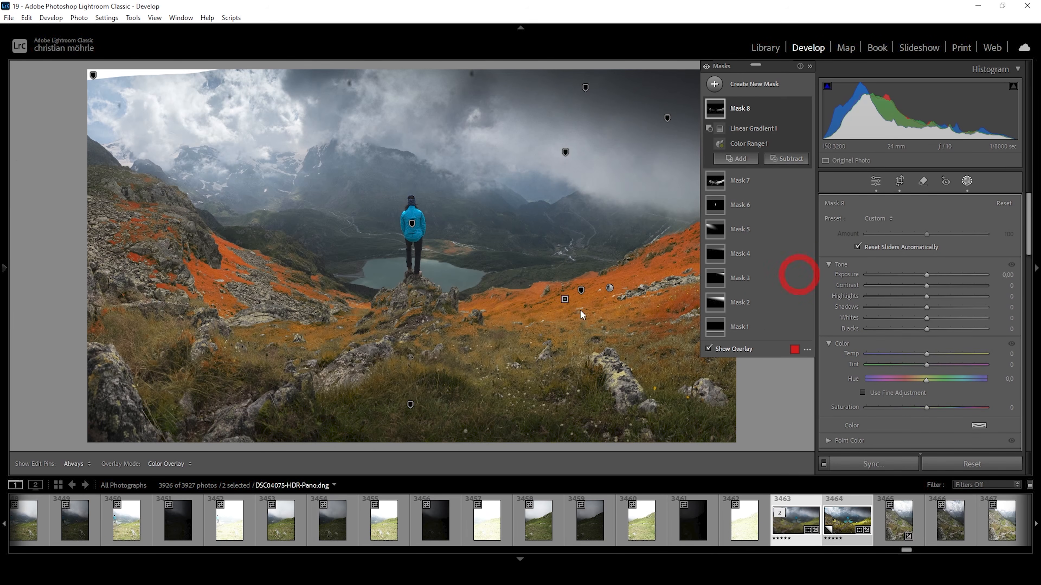
{"action": "left_click_drag", "start_coordinate": [313, 315], "coordinate": [353, 260]}
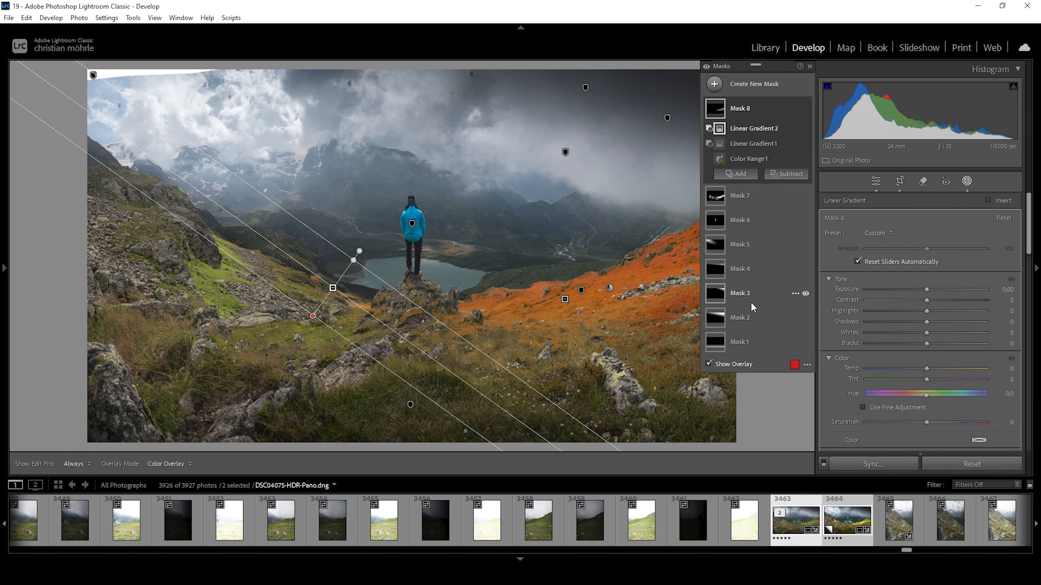
{"action": "left_click_drag", "start_coordinate": [927, 289], "coordinate": [942, 288]}
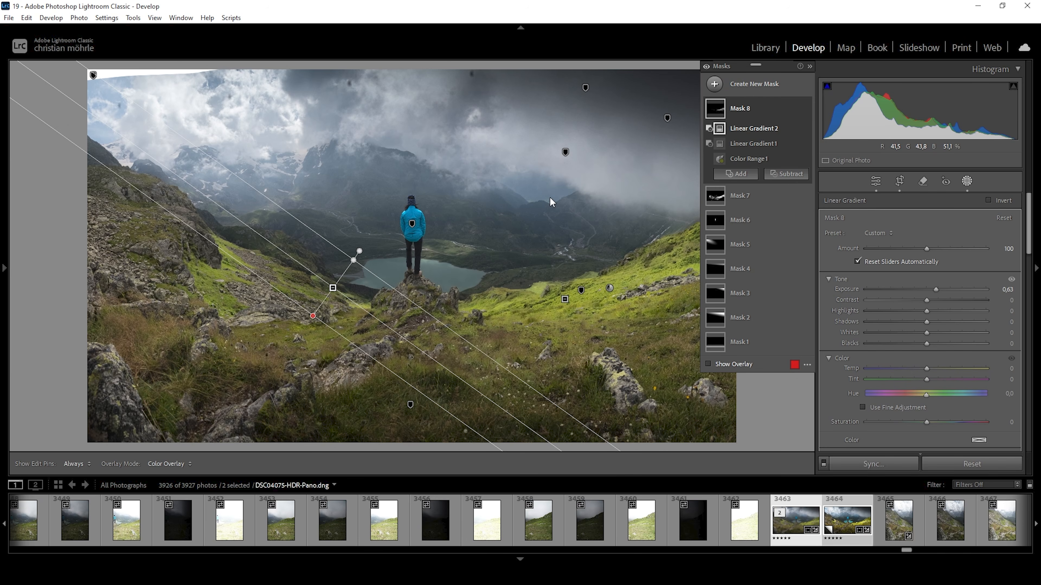
Create a tilted radial gradient mask over the grassy slope to the right of the hiker
{"action": "left_click", "coordinate": [714, 83]}
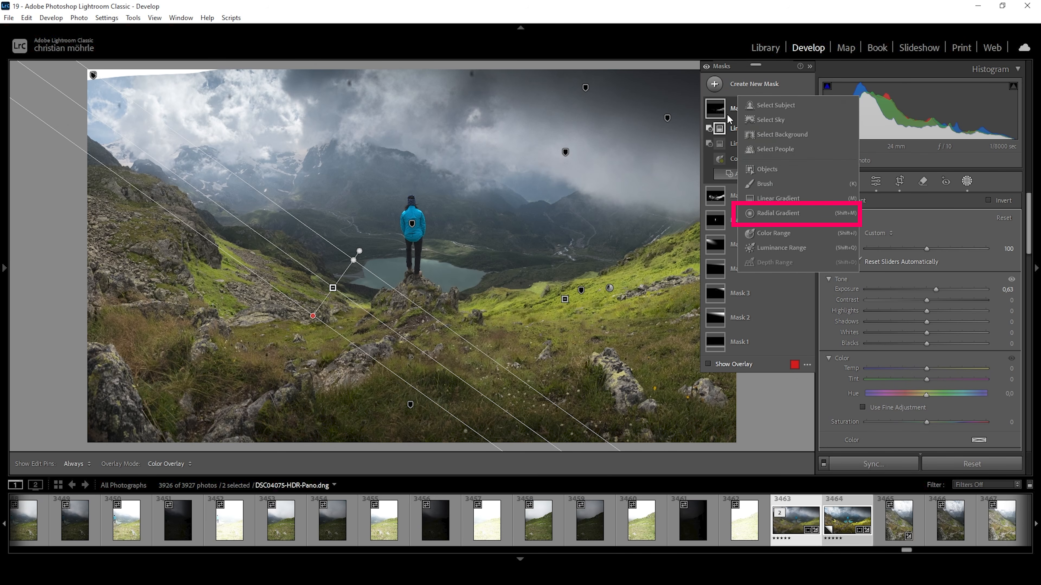
{"action": "left_click", "coordinate": [784, 213]}
{"action": "left_click_drag", "start_coordinate": [579, 274], "coordinate": [704, 316]}
{"action": "left_click_drag", "start_coordinate": [443, 272], "coordinate": [445, 299]}
{"action": "mouse_move", "coordinate": [567, 272]}
{"action": "left_mouse_down"}
{"action": "mouse_move", "coordinate": [593, 263]}
{"action": "mouse_move", "coordinate": [586, 270]}
{"action": "left_mouse_up"}
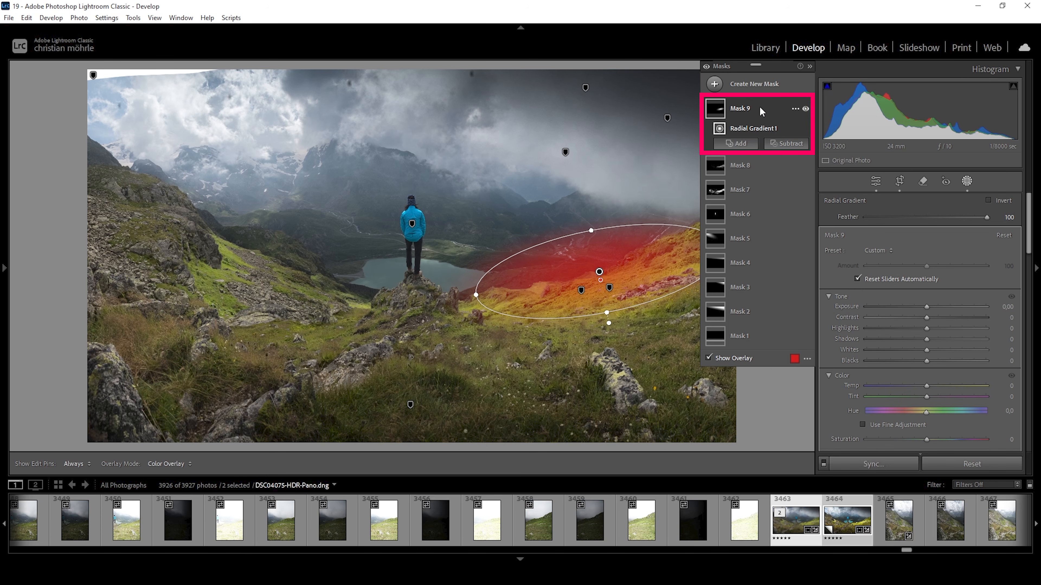
Intersect the right-slope radial mask with a Color Range sampled from its green grass and set Exposure to 0.60
{"action": "left_click", "coordinate": [795, 109]}
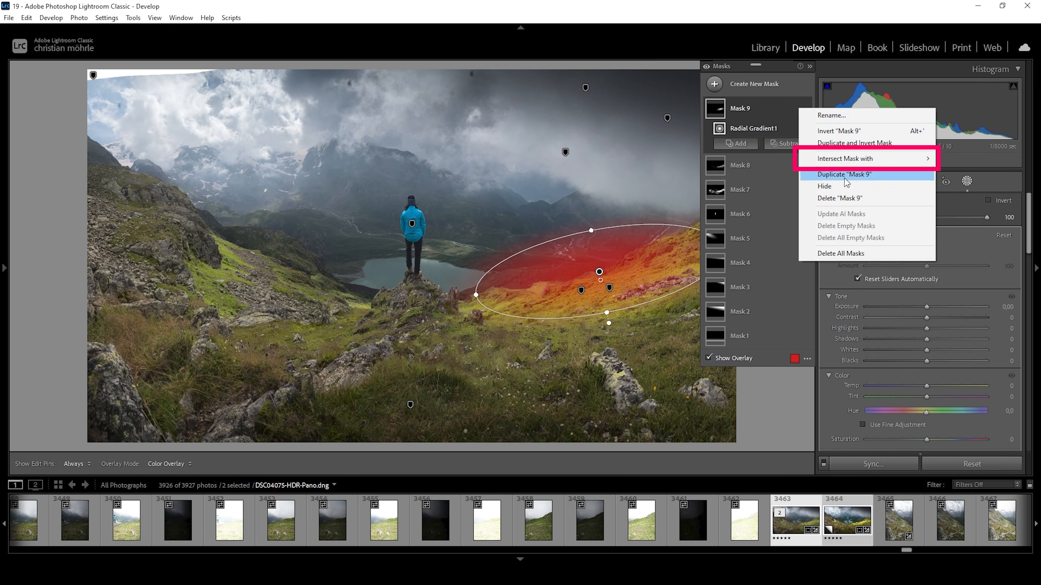
{"action": "mouse_move", "coordinate": [865, 159]}
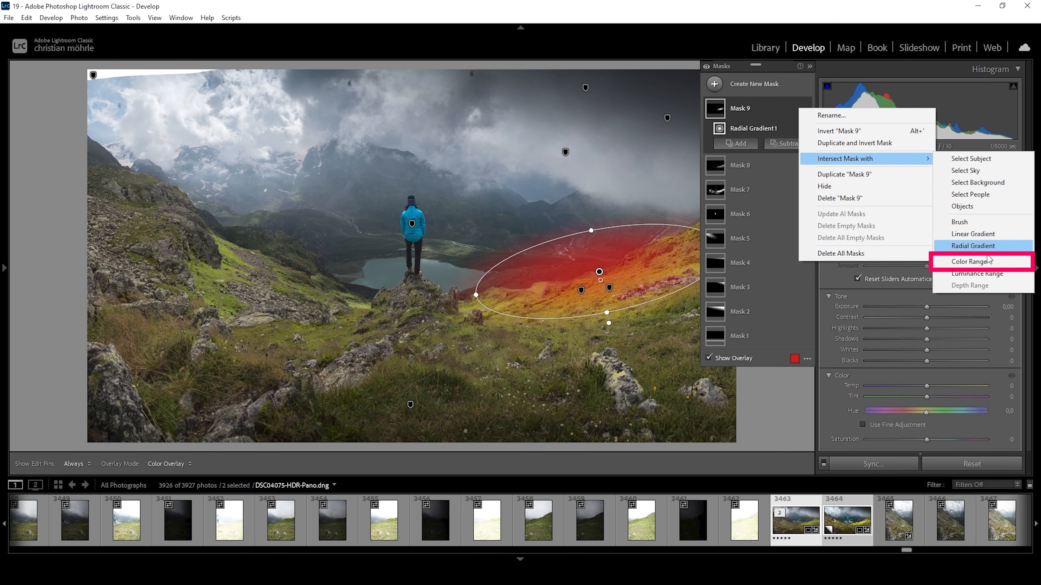
{"action": "left_click", "coordinate": [988, 264]}
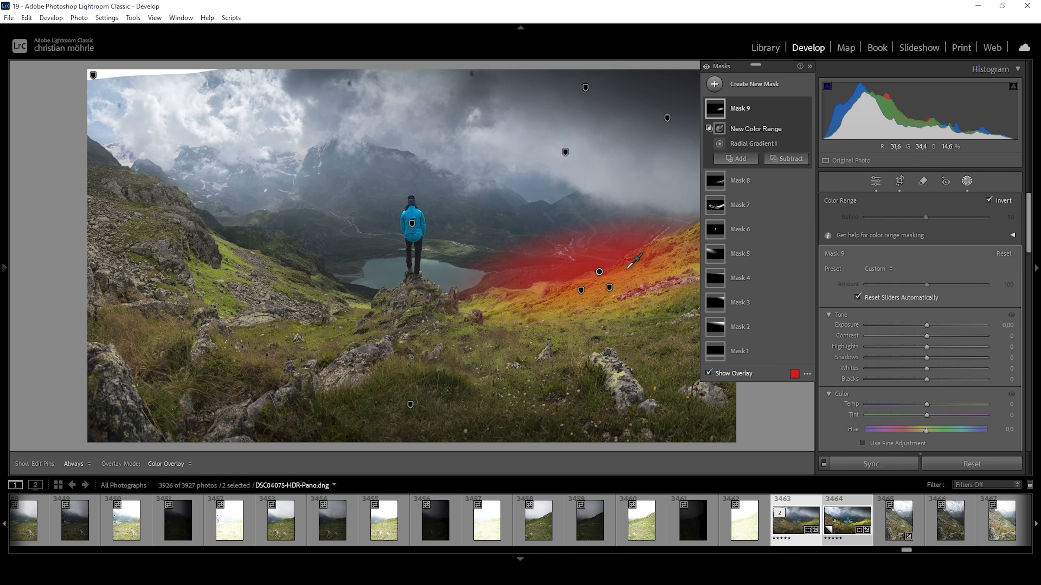
{"action": "left_click", "coordinate": [621, 282]}
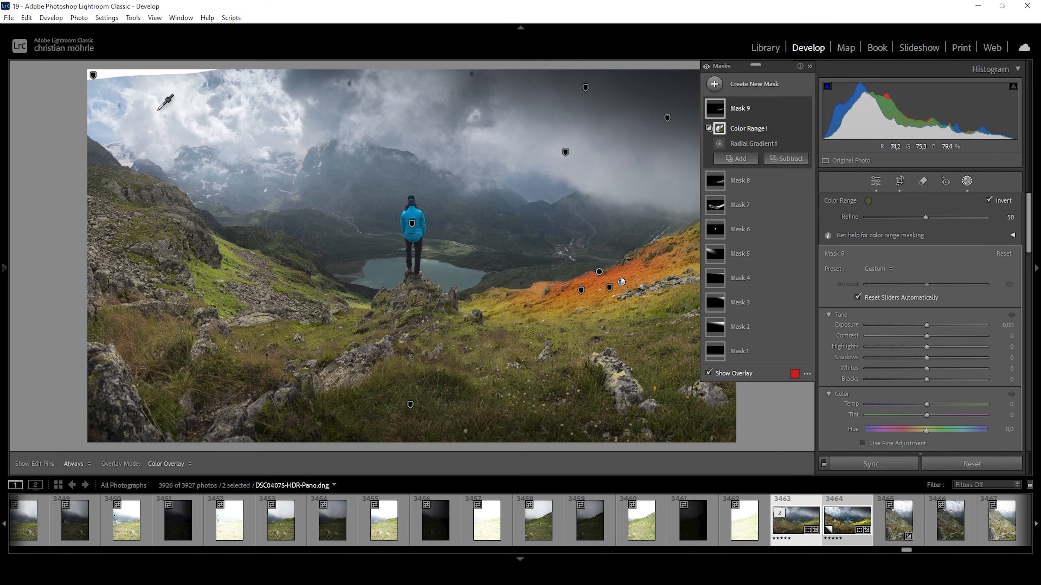
{"action": "left_click_drag", "start_coordinate": [926, 324], "coordinate": [933, 325]}
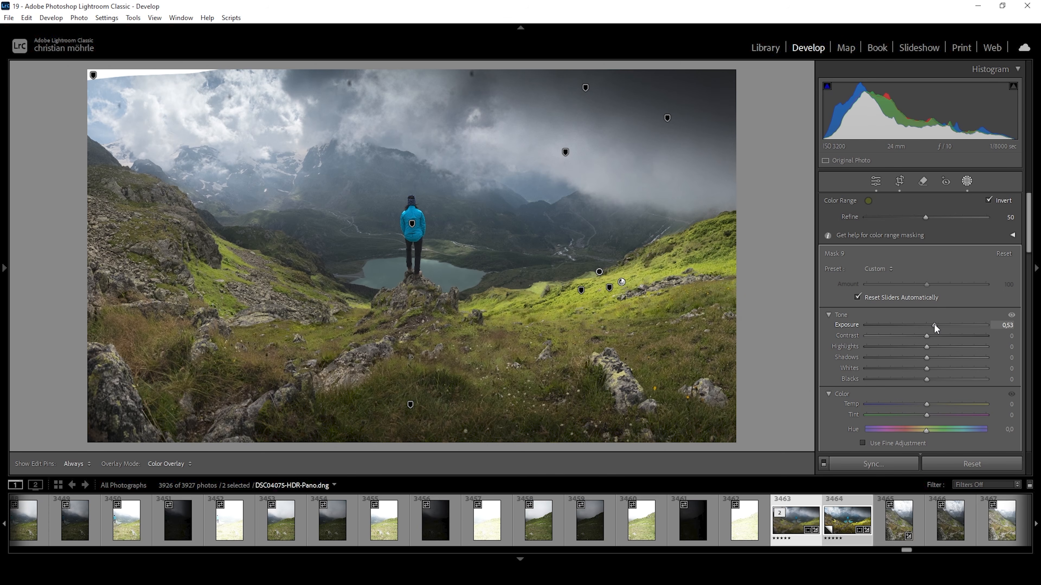
{"action": "left_click_drag", "start_coordinate": [935, 324], "coordinate": [931, 321]}
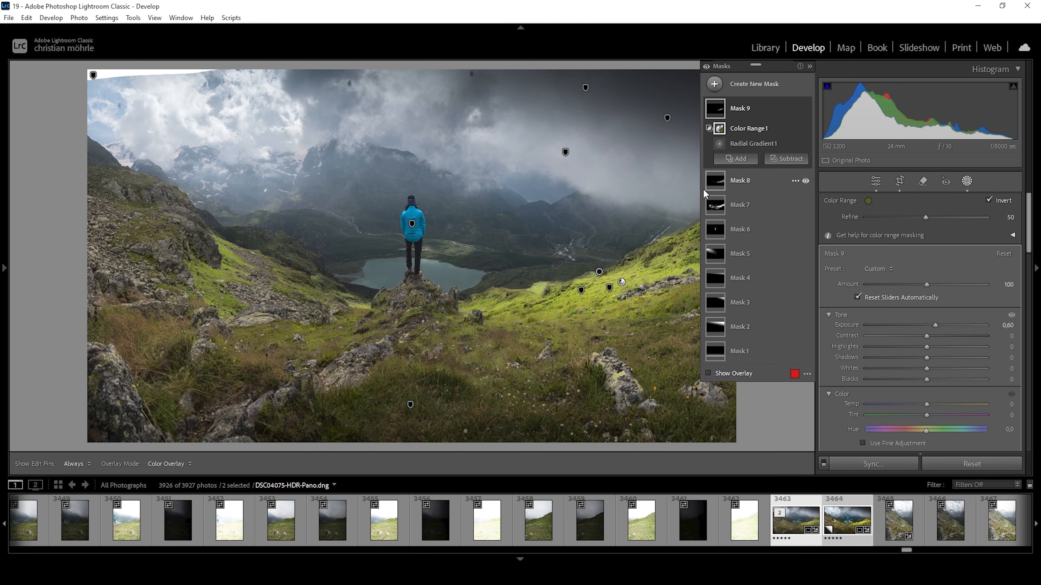
Create a tilted radial gradient mask over the green slope to the left of the hiker
{"action": "left_click", "coordinate": [715, 84]}
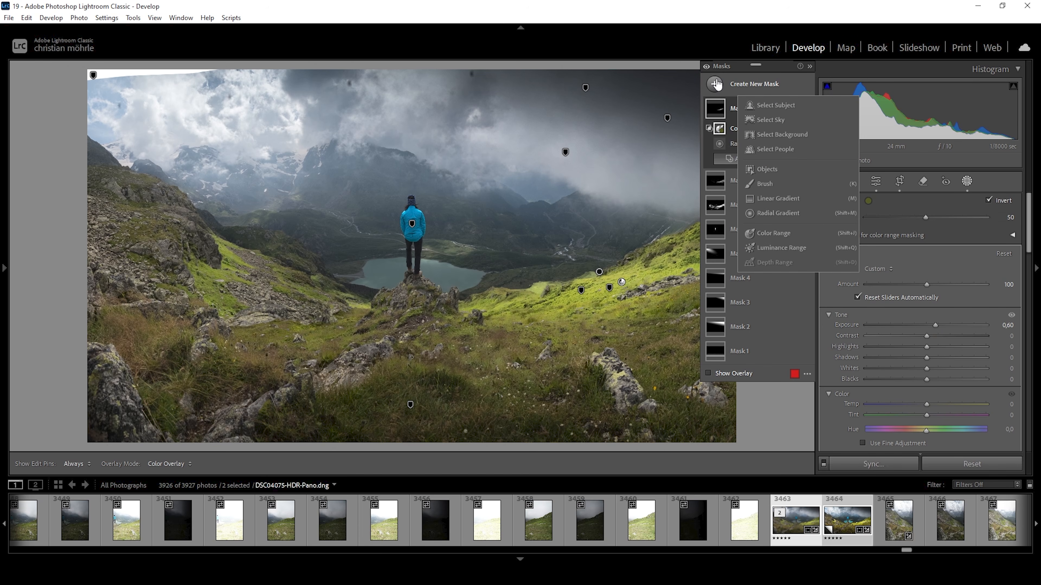
{"action": "left_click", "coordinate": [776, 213]}
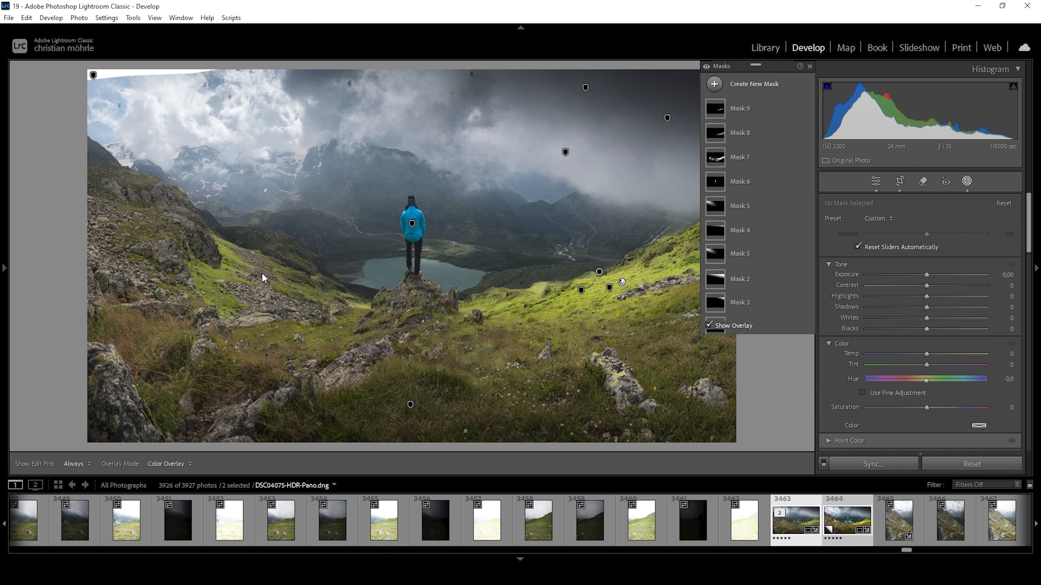
{"action": "left_click_drag", "start_coordinate": [262, 273], "coordinate": [320, 302]}
{"action": "mouse_move", "coordinate": [235, 249]}
{"action": "left_mouse_down"}
{"action": "mouse_move", "coordinate": [331, 294]}
{"action": "mouse_move", "coordinate": [321, 288]}
{"action": "mouse_move", "coordinate": [318, 299]}
{"action": "left_mouse_up"}
{"action": "left_click_drag", "start_coordinate": [244, 255], "coordinate": [269, 263]}
{"action": "left_click_drag", "start_coordinate": [309, 290], "coordinate": [339, 303]}
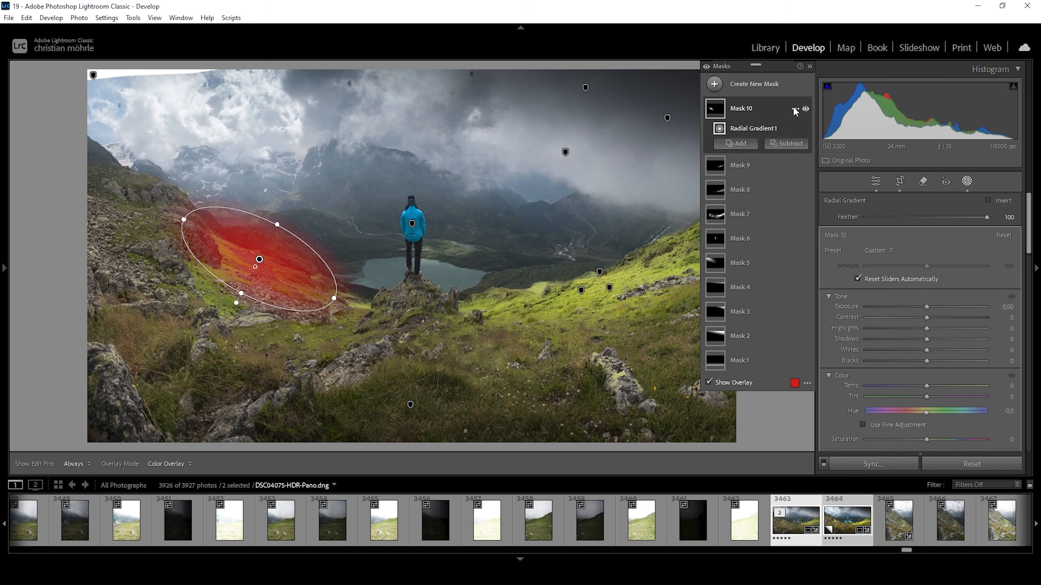
Intersect the left-slope radial mask with a Color Range sampled from its green grass and set Exposure to 0.67
{"action": "left_click", "coordinate": [794, 110]}
{"action": "mouse_move", "coordinate": [845, 161]}
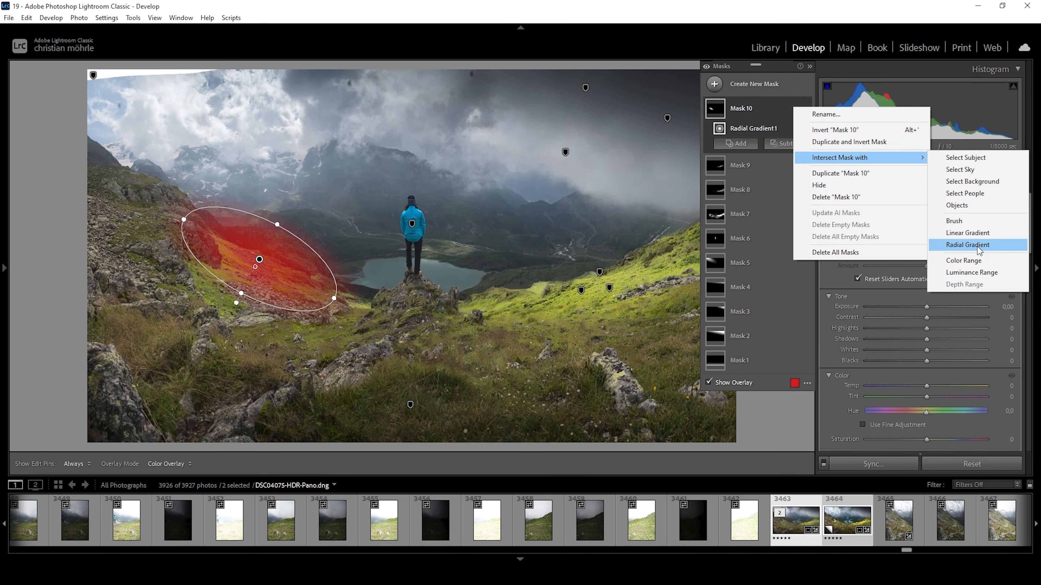
{"action": "left_click", "coordinate": [963, 260]}
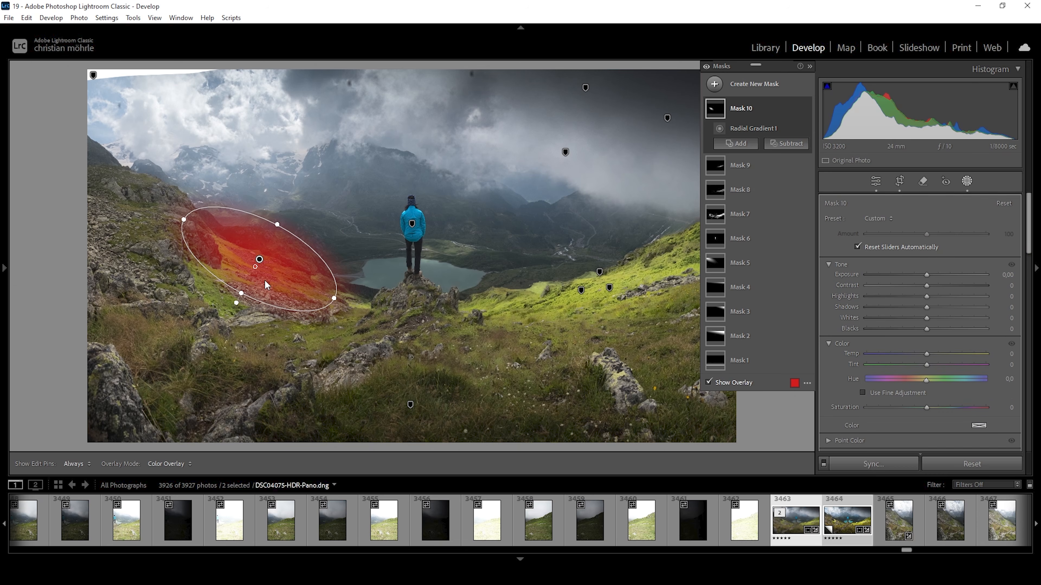
{"action": "left_click", "coordinate": [226, 254]}
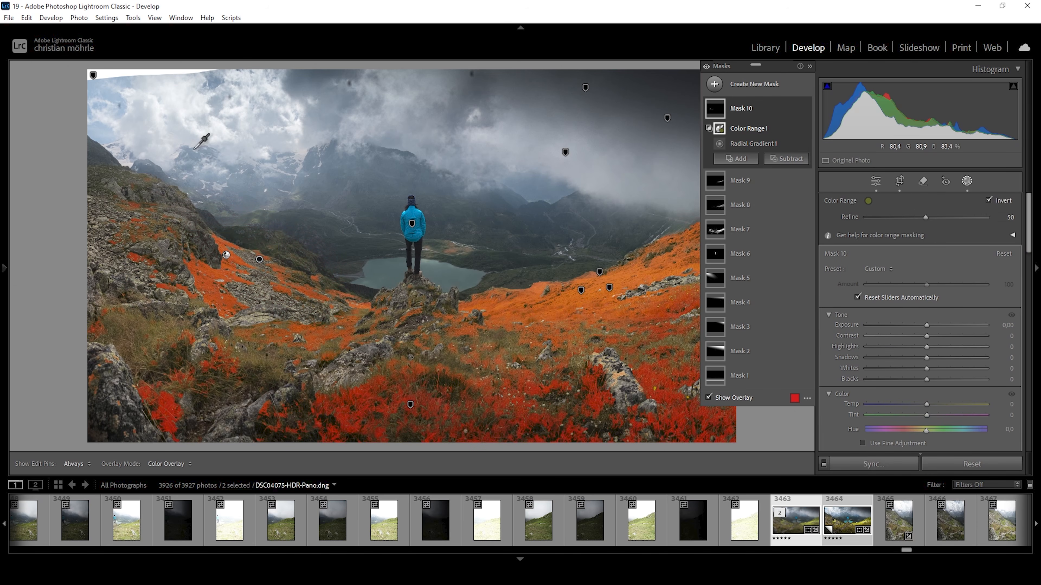
{"action": "left_click_drag", "start_coordinate": [927, 324], "coordinate": [938, 323]}
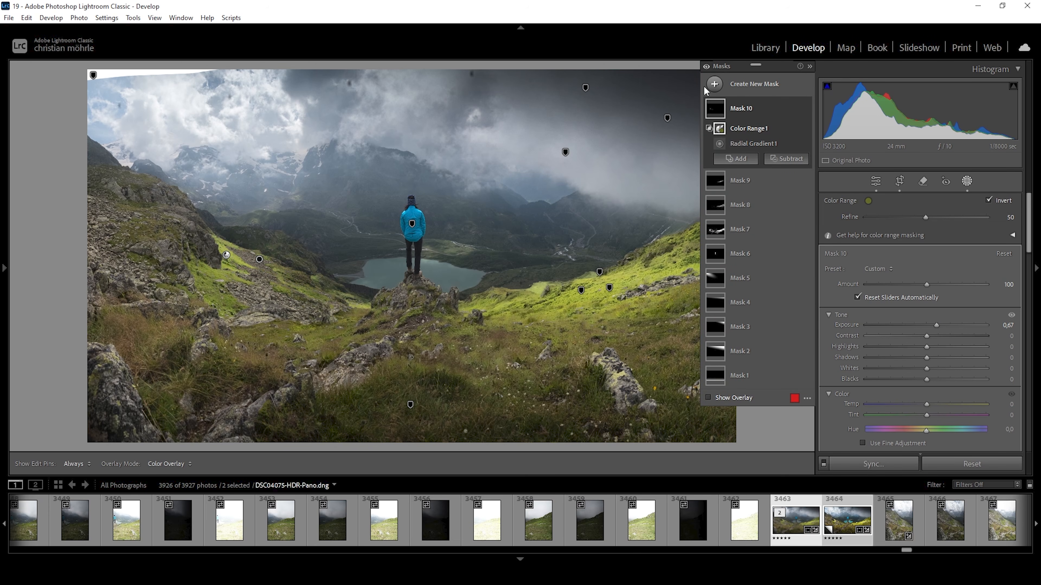
Create a Color Range mask sampled from the mountain behind the hiker and set its Refine to 25
{"action": "left_click", "coordinate": [714, 84]}
{"action": "left_click", "coordinate": [773, 233]}
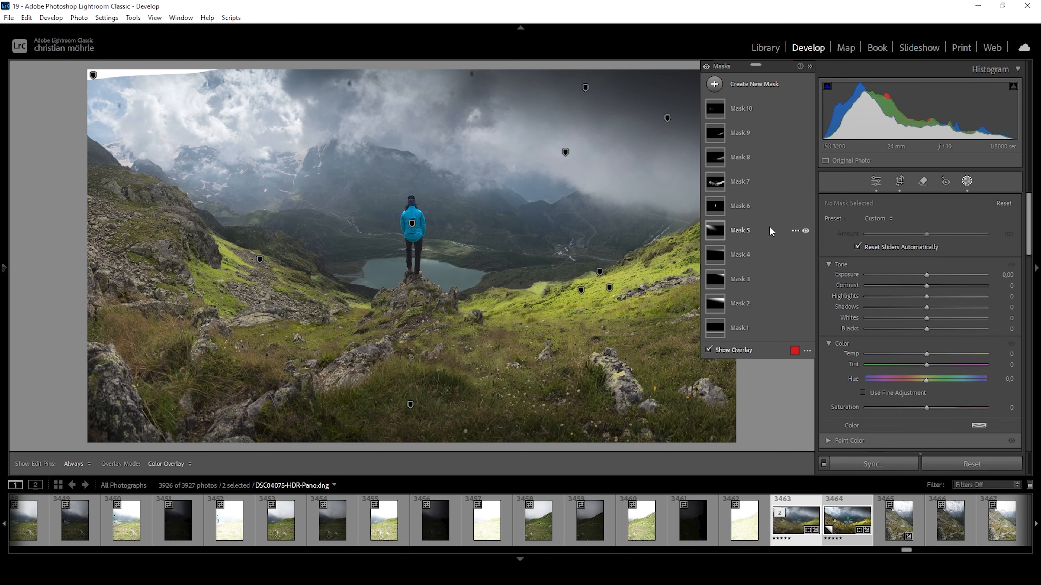
{"action": "left_click", "coordinate": [393, 190]}
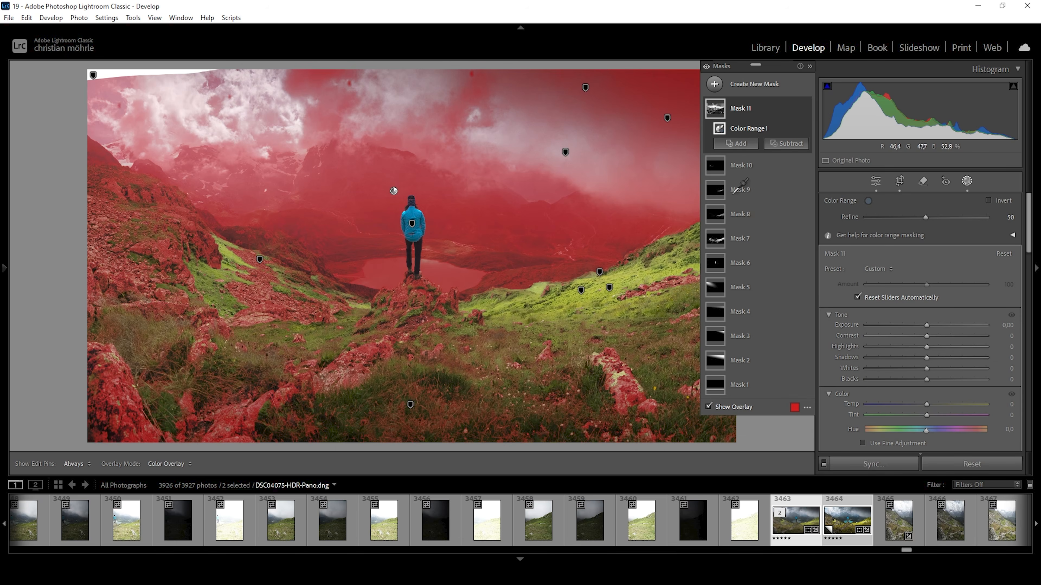
{"action": "left_click_drag", "start_coordinate": [924, 217], "coordinate": [903, 219]}
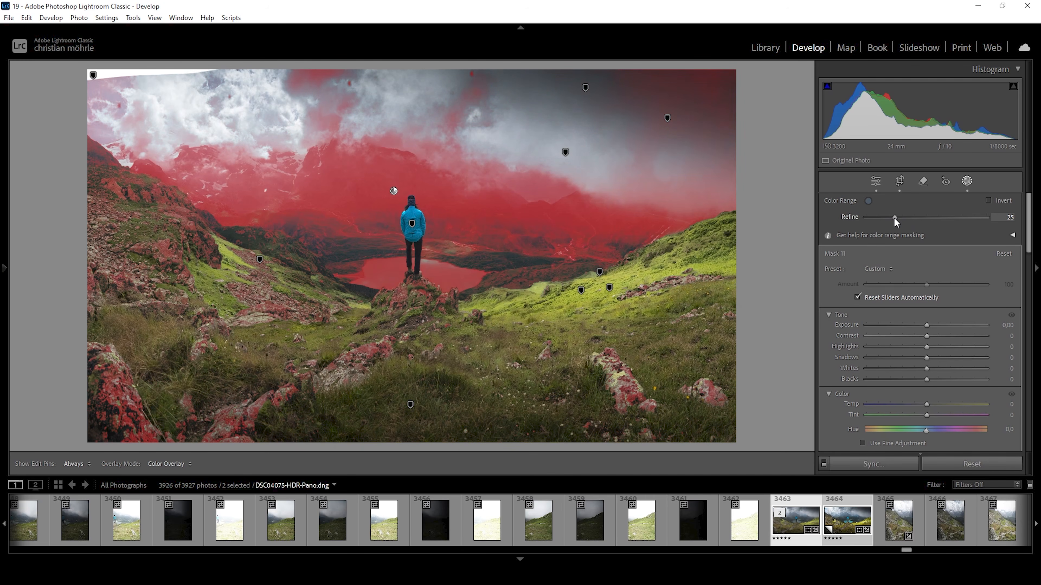
{"action": "left_click_drag", "start_coordinate": [896, 218], "coordinate": [896, 216]}
Subtract the sky from the mountain mask, plus a wide radial gradient over the lake and the hiker's rock
{"action": "left_click", "coordinate": [784, 144]}
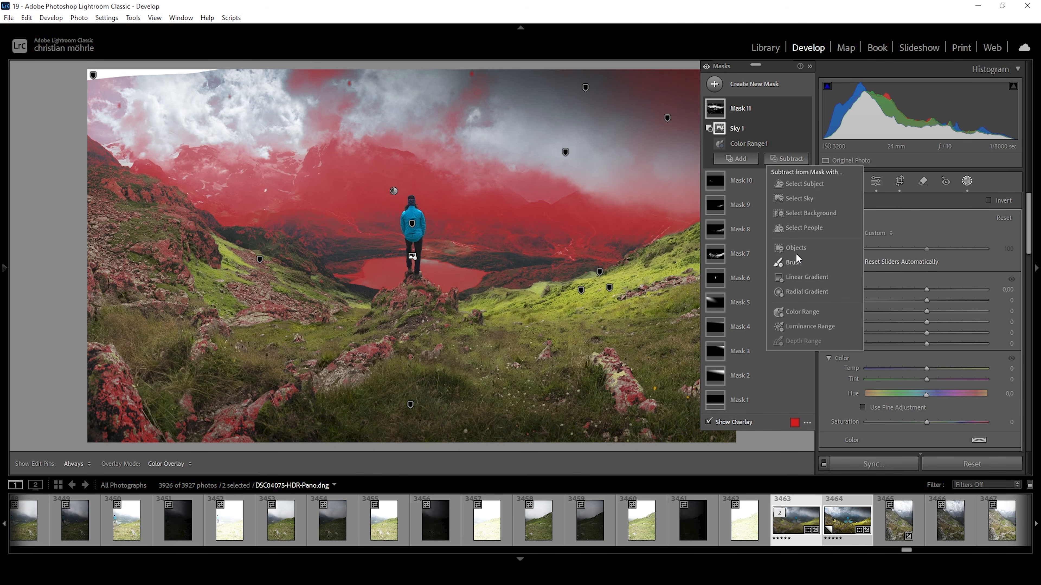
{"action": "left_click", "coordinate": [804, 292]}
{"action": "left_click_drag", "start_coordinate": [404, 273], "coordinate": [598, 320]}
{"action": "left_click_drag", "start_coordinate": [401, 319], "coordinate": [401, 328]}
{"action": "left_click_drag", "start_coordinate": [336, 244], "coordinate": [348, 245]}
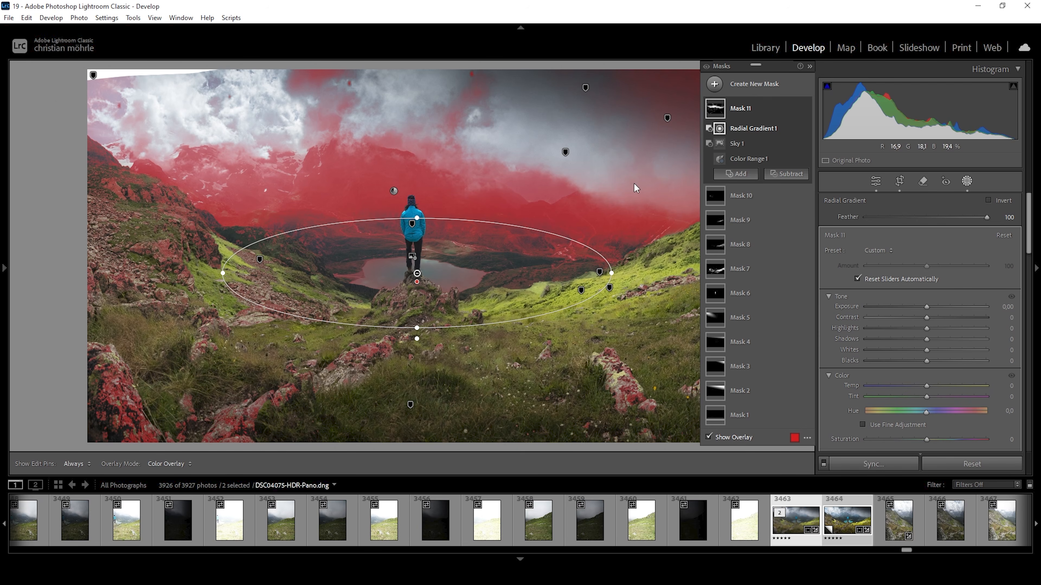
Subtract the foreground from the mountain mask with a horizontal linear gradient fading out at the hiker
{"action": "left_click", "coordinate": [787, 174]}
{"action": "left_click", "coordinate": [806, 292]}
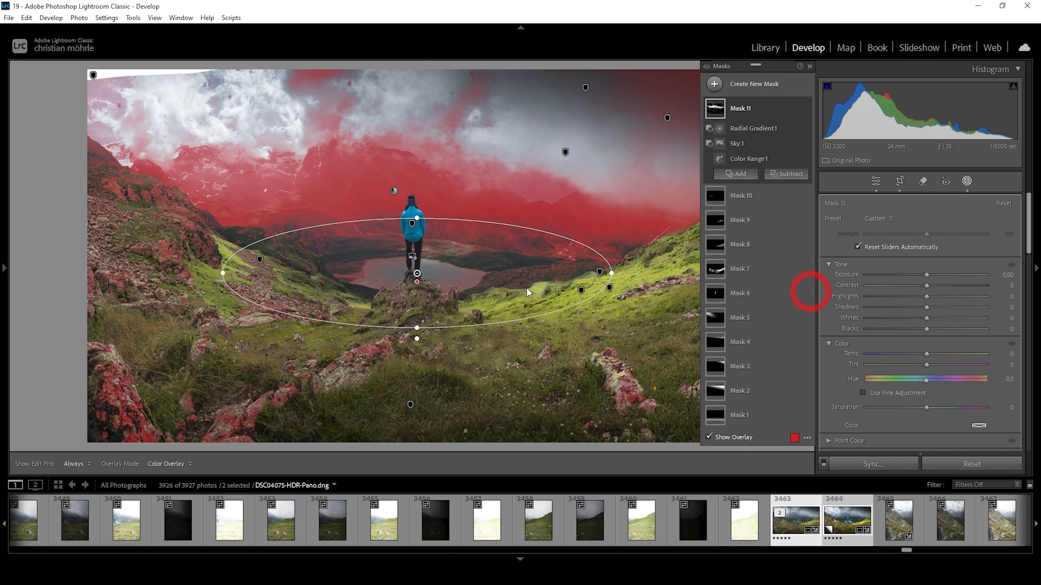
{"action": "left_click_drag", "start_coordinate": [401, 318], "coordinate": [404, 240]}
Subtract the leftover clouds and left rocky hillside from the mountain mask with a size 15 brush, and set Contrast to 20
{"action": "left_click", "coordinate": [794, 191]}
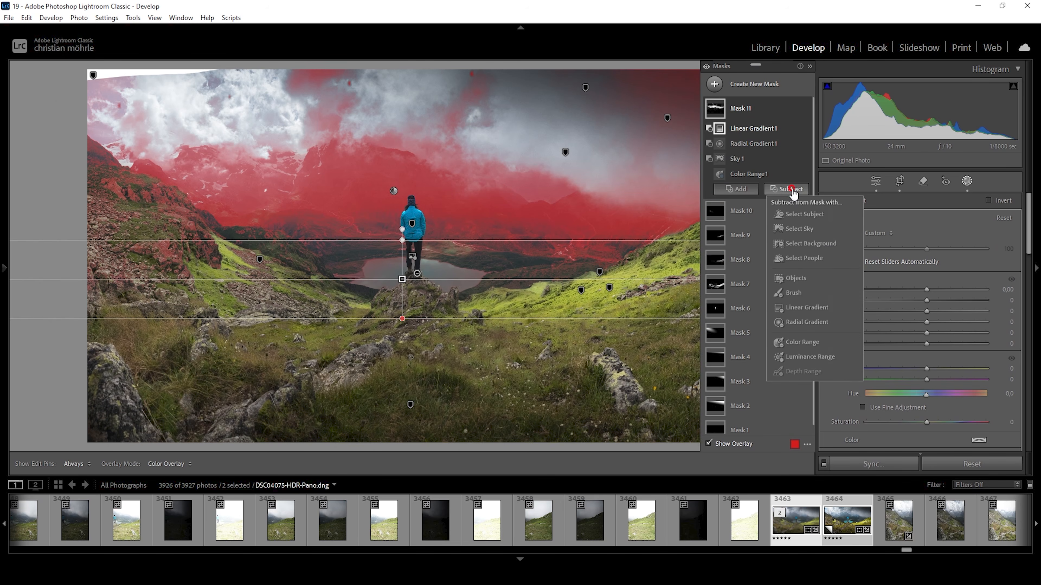
{"action": "left_click", "coordinate": [795, 291]}
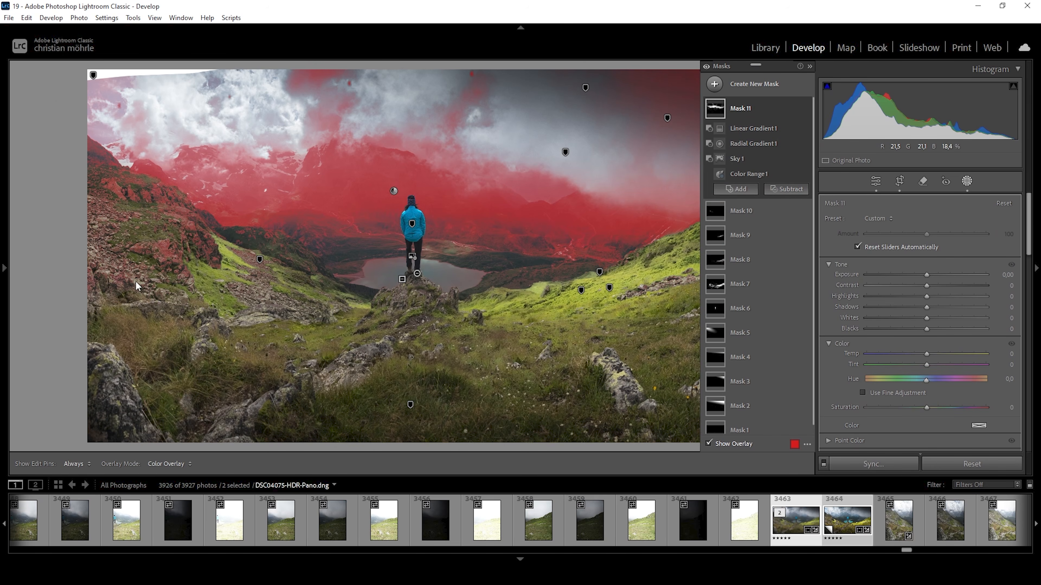
{"action": "mouse_move", "coordinate": [84, 206]}
{"action": "left_mouse_down"}
{"action": "mouse_move", "coordinate": [117, 255]}
{"action": "mouse_move", "coordinate": [171, 277]}
{"action": "mouse_move", "coordinate": [170, 263]}
{"action": "mouse_move", "coordinate": [183, 267]}
{"action": "mouse_move", "coordinate": [73, 189]}
{"action": "mouse_move", "coordinate": [369, 84]}
{"action": "mouse_move", "coordinate": [366, 74]}
{"action": "mouse_move", "coordinate": [309, 68]}
{"action": "mouse_move", "coordinate": [265, 83]}
{"action": "mouse_move", "coordinate": [187, 84]}
{"action": "mouse_move", "coordinate": [686, 68]}
{"action": "mouse_move", "coordinate": [763, 78]}
{"action": "mouse_move", "coordinate": [652, 104]}
{"action": "mouse_move", "coordinate": [620, 128]}
{"action": "mouse_move", "coordinate": [633, 153]}
{"action": "mouse_move", "coordinate": [739, 147]}
{"action": "left_mouse_up"}
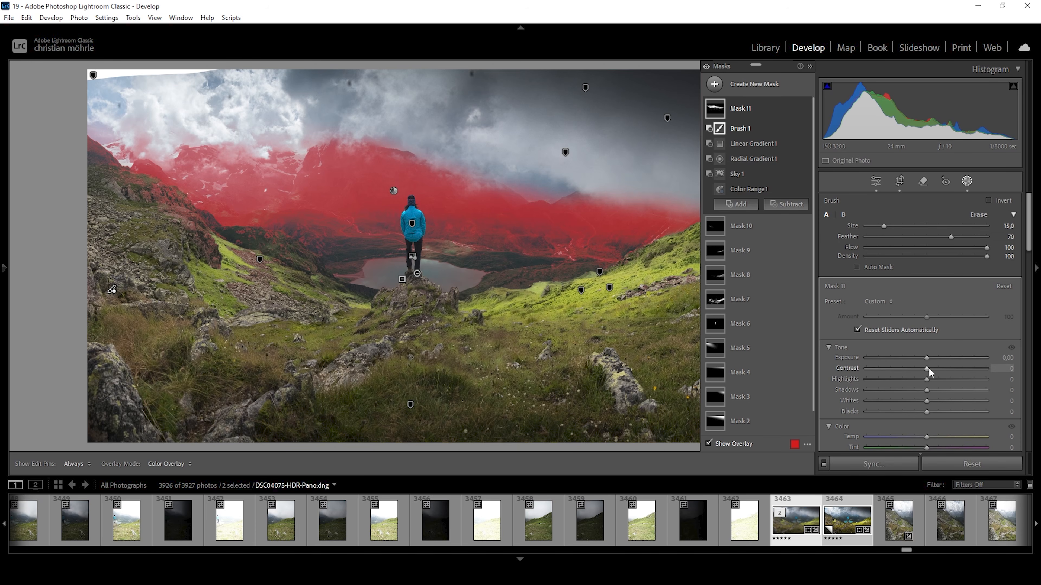
{"action": "left_click_drag", "start_coordinate": [929, 368], "coordinate": [929, 368]}
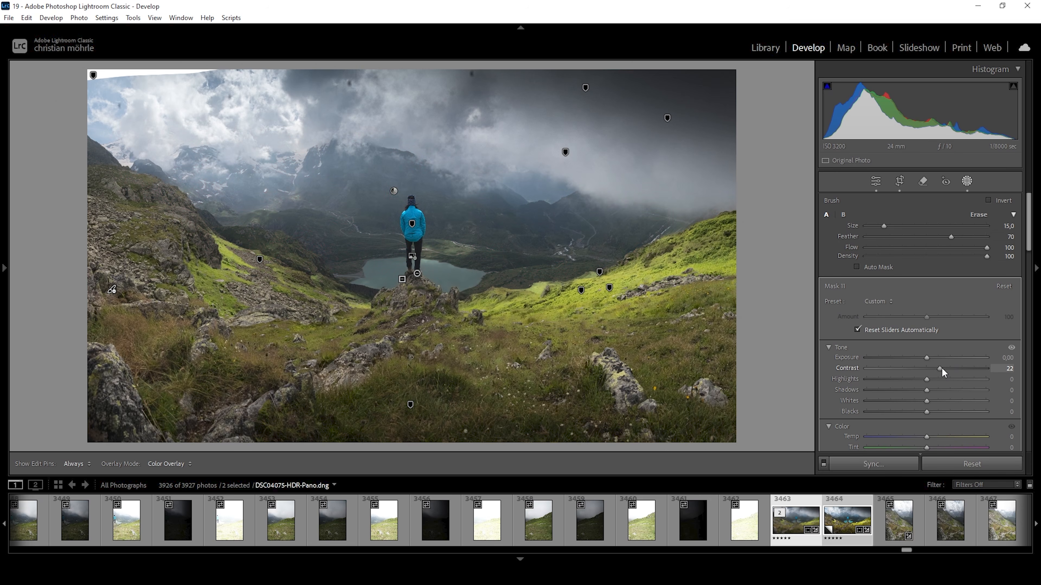
{"action": "left_click_drag", "start_coordinate": [941, 368], "coordinate": [940, 368]}
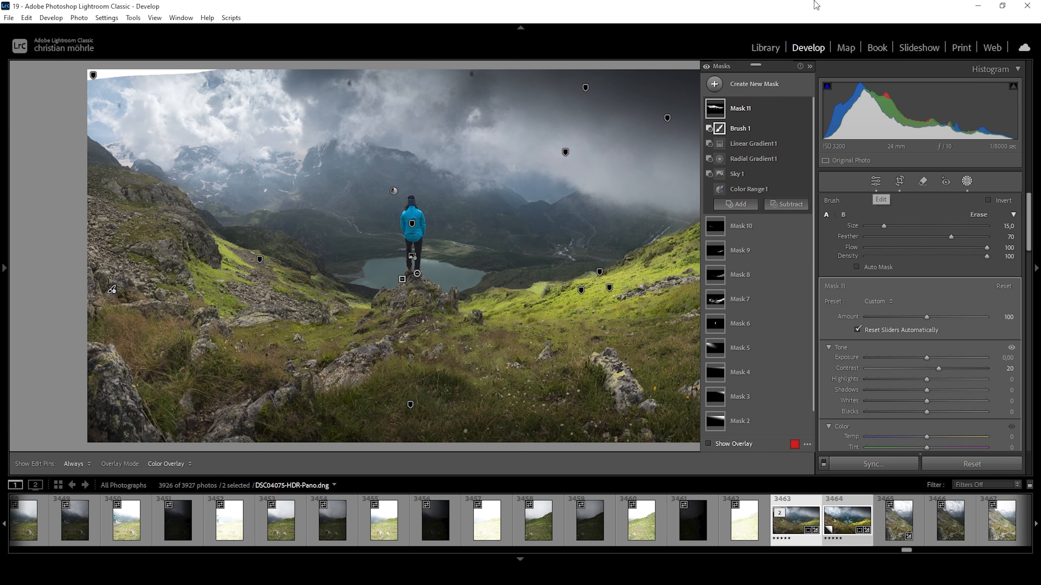
Create a wide radial gradient mask centred on the hiker, covering the background mountains and the lake
{"action": "left_click", "coordinate": [721, 86]}
{"action": "left_click", "coordinate": [777, 212]}
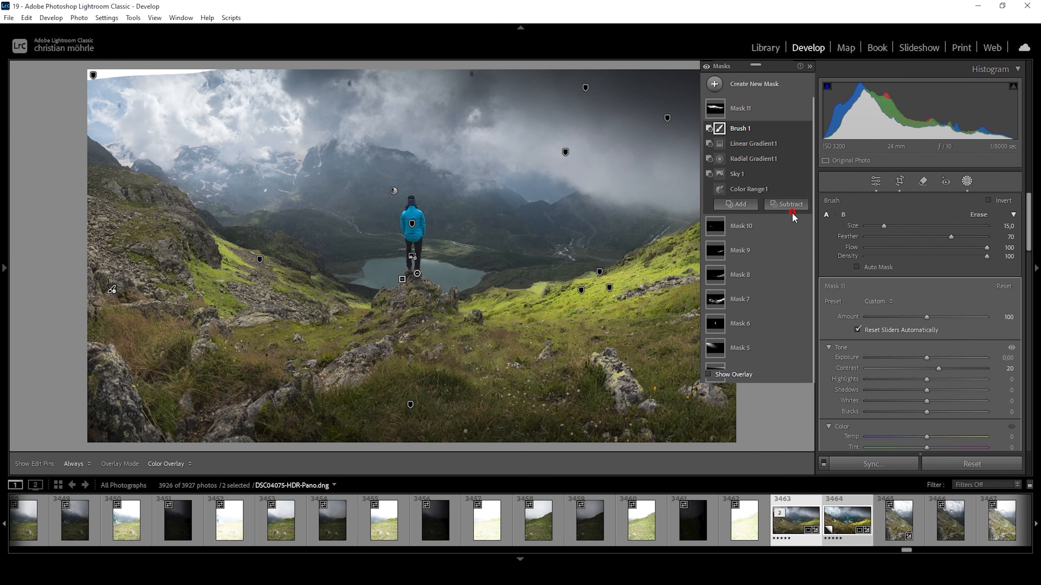
{"action": "left_click_drag", "start_coordinate": [389, 240], "coordinate": [608, 334]}
{"action": "left_click_drag", "start_coordinate": [484, 240], "coordinate": [506, 230]}
{"action": "left_click_drag", "start_coordinate": [196, 231], "coordinate": [186, 221]}
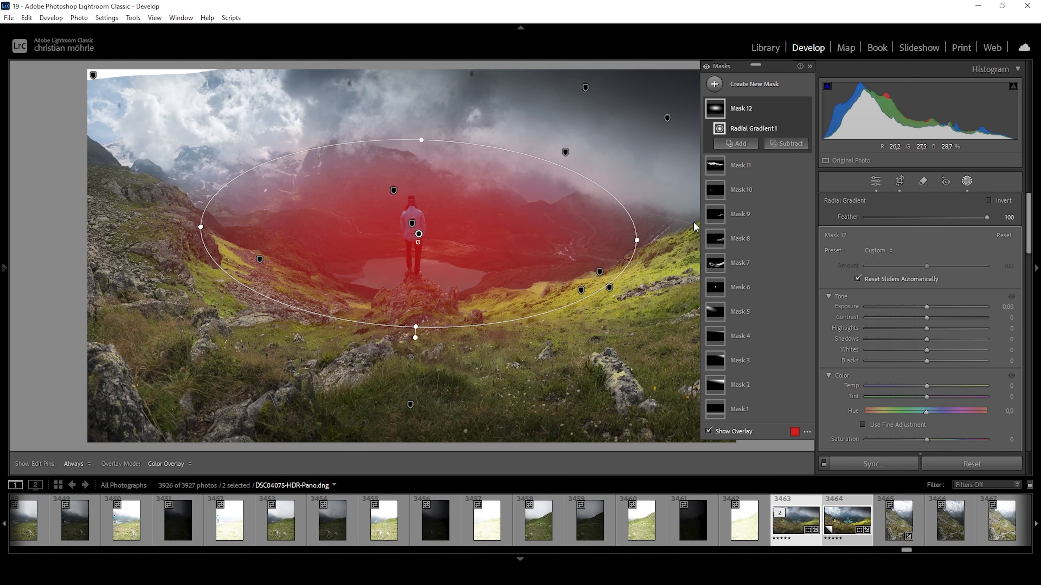
Subtract the hiker from the new radial mask with an Objects selection
{"action": "left_click", "coordinate": [798, 144]}
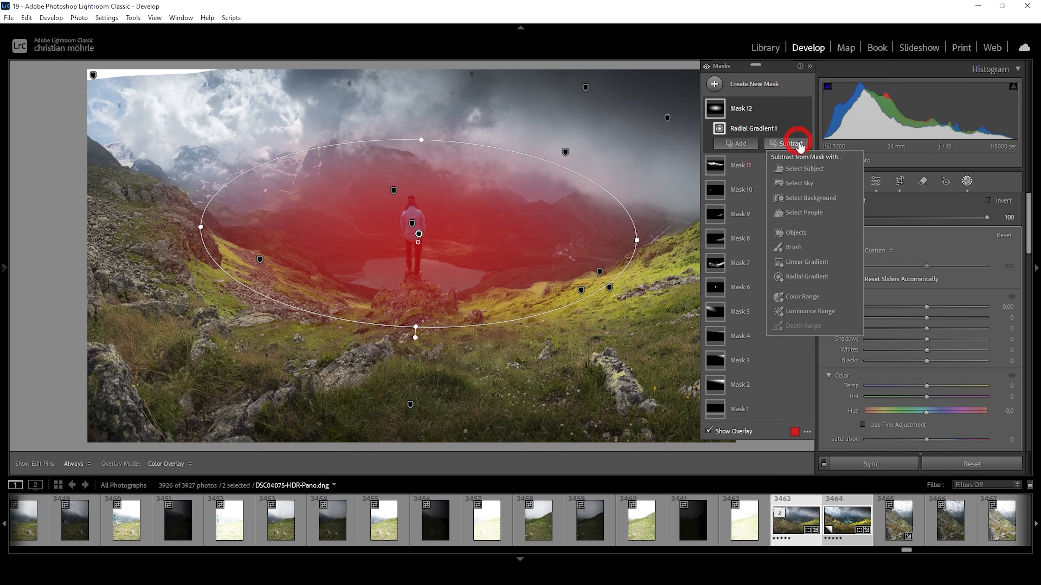
{"action": "left_click", "coordinate": [797, 233]}
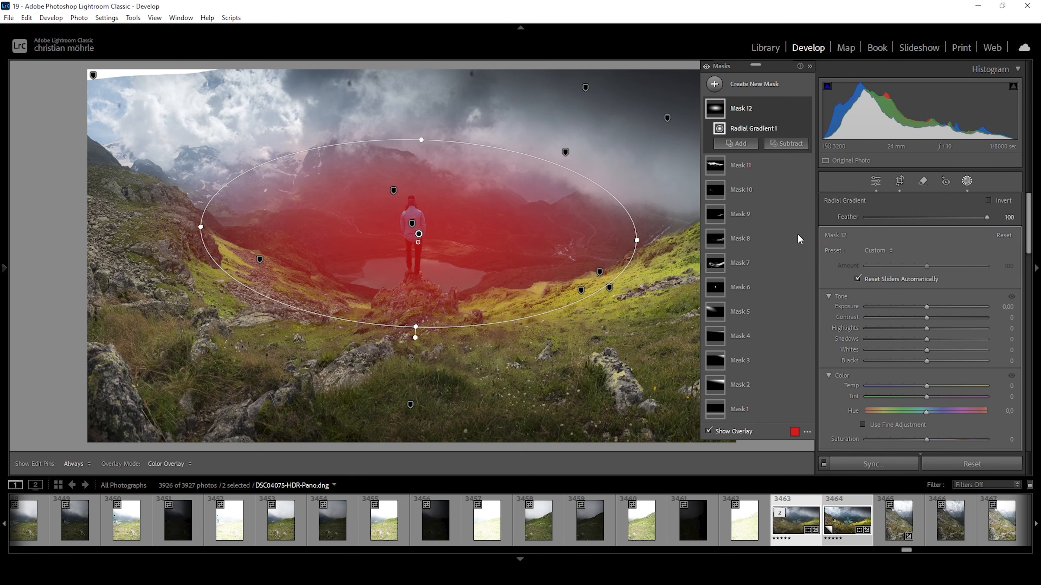
{"action": "left_click_drag", "start_coordinate": [399, 285], "coordinate": [427, 188]}
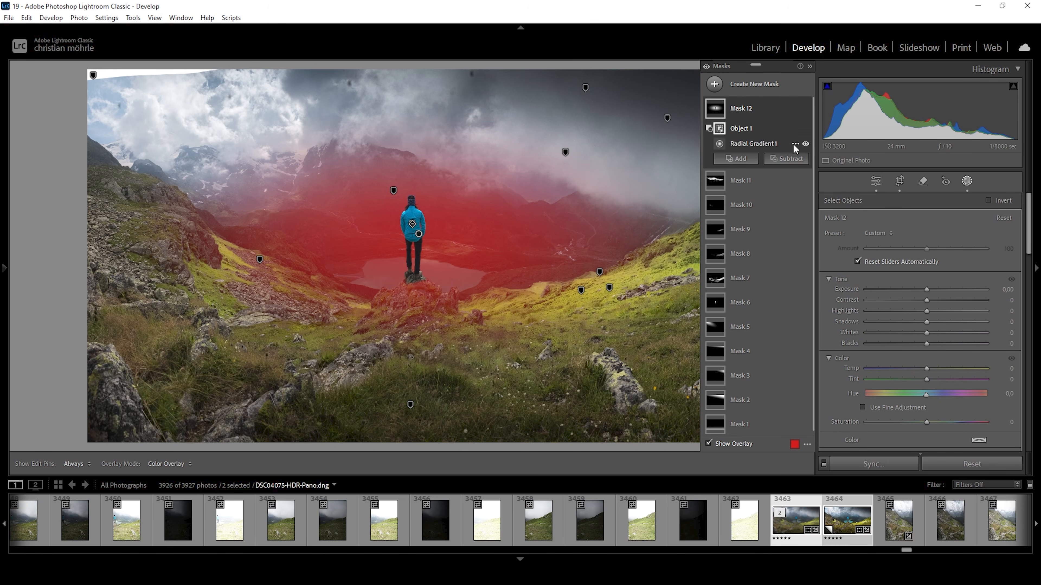
Subtract a wide, flat radial gradient over the lake and the hiker's rock from the background mask
{"action": "left_click", "coordinate": [790, 159]}
{"action": "left_click", "coordinate": [794, 293]}
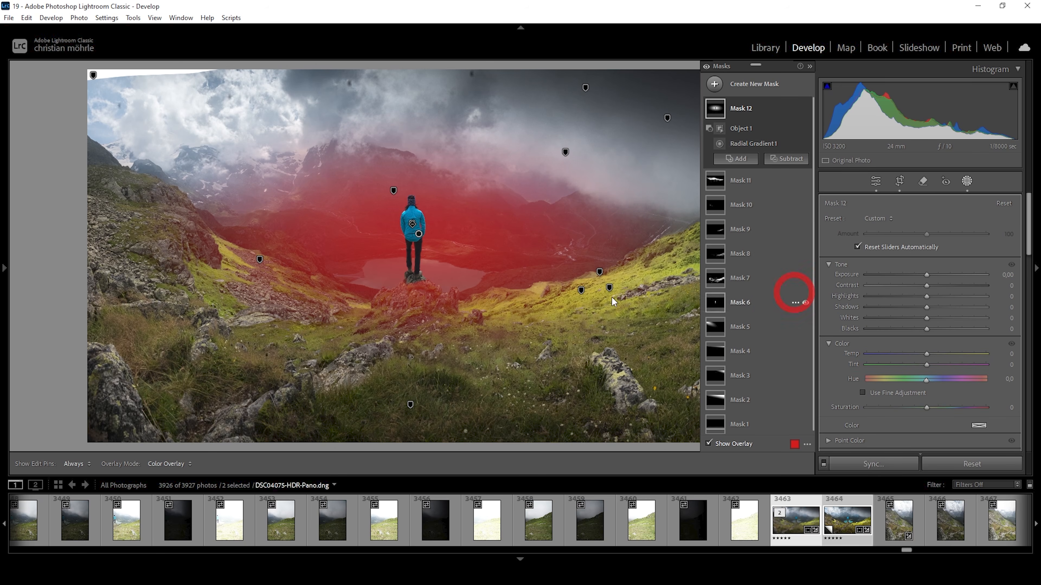
{"action": "left_click_drag", "start_coordinate": [329, 341], "coordinate": [494, 285]}
{"action": "left_click_drag", "start_coordinate": [238, 343], "coordinate": [318, 284]}
{"action": "left_click_drag", "start_coordinate": [242, 276], "coordinate": [214, 274]}
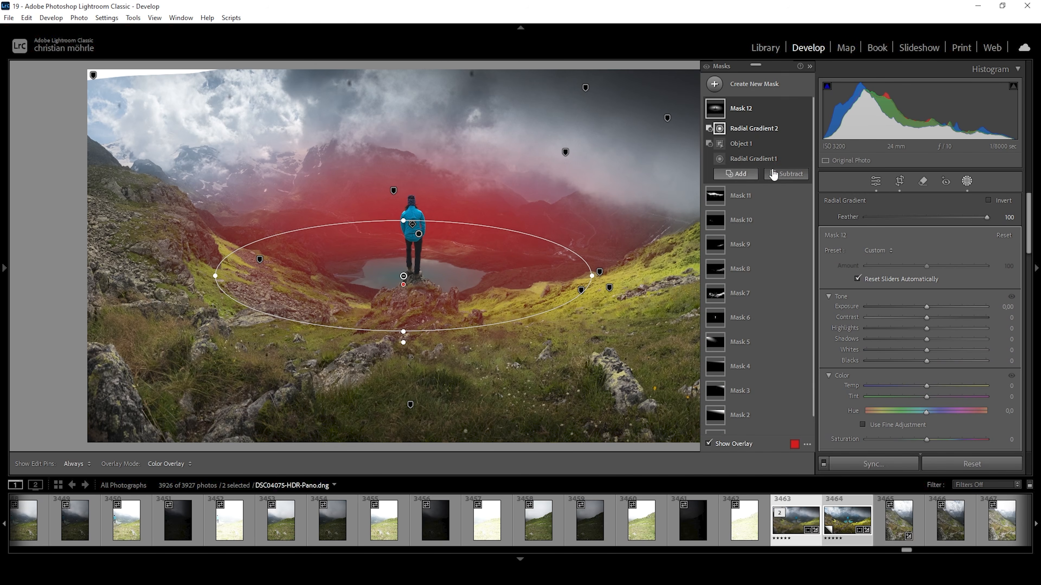
Subtract the foreground from the background mask with a slightly tilted linear gradient fading out at the hiker's waist
{"action": "left_click", "coordinate": [786, 173]}
{"action": "left_click", "coordinate": [800, 290]}
{"action": "left_click_drag", "start_coordinate": [429, 304], "coordinate": [437, 231]}
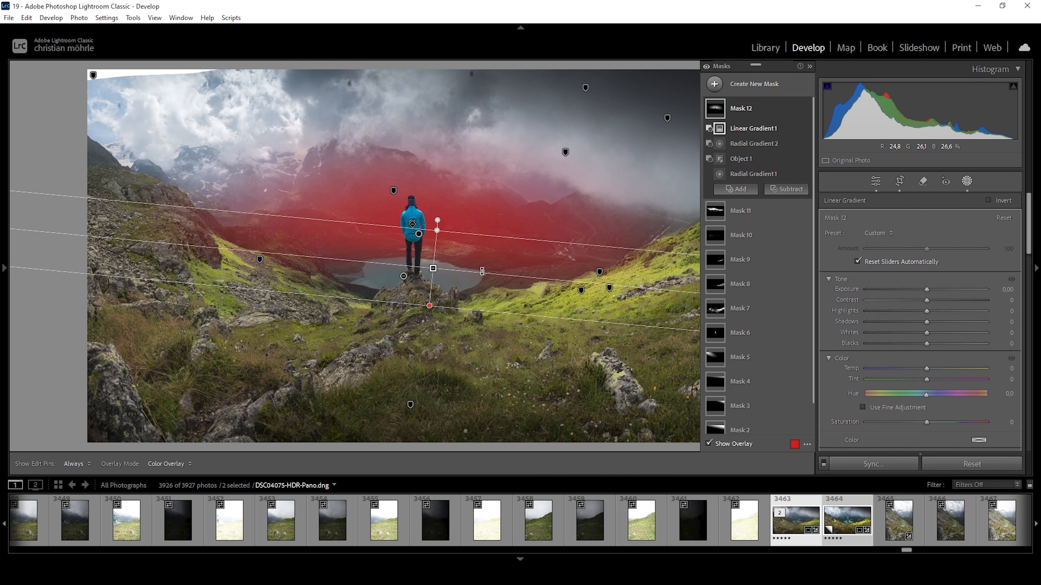
Set the background mask's Contrast to 70, Shadows to -24 and Clarity to 67
{"action": "left_click_drag", "start_coordinate": [927, 300], "coordinate": [911, 322]}
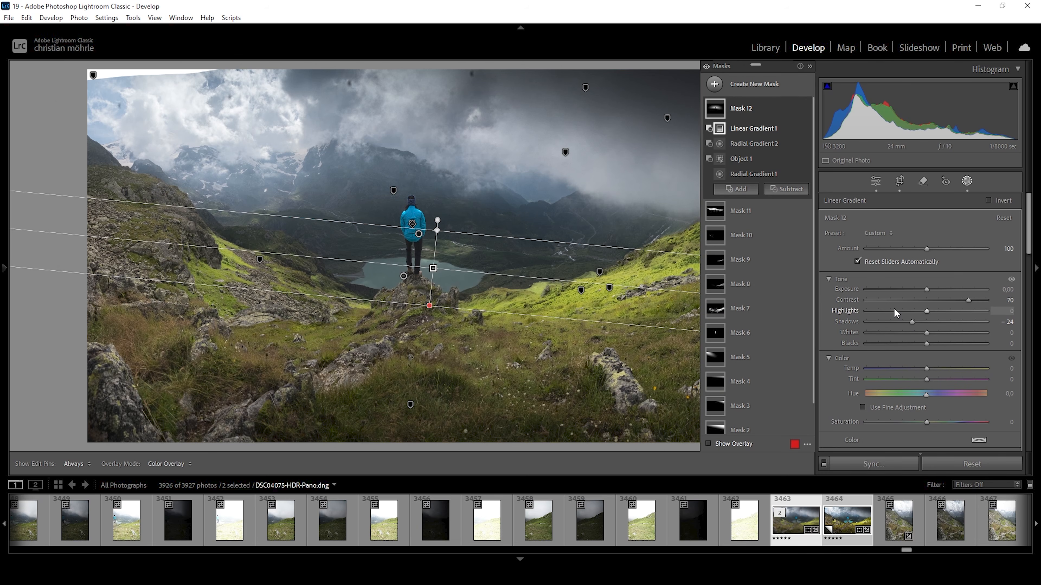
{"action": "left_click_drag", "start_coordinate": [1027, 206], "coordinate": [1037, 258]}
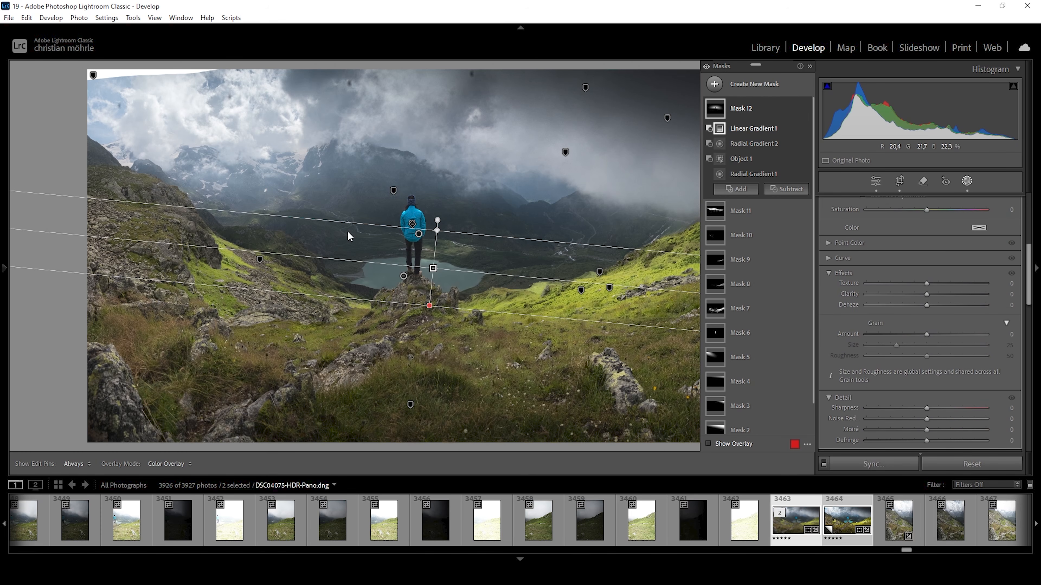
{"action": "left_click_drag", "start_coordinate": [927, 294], "coordinate": [961, 293]}
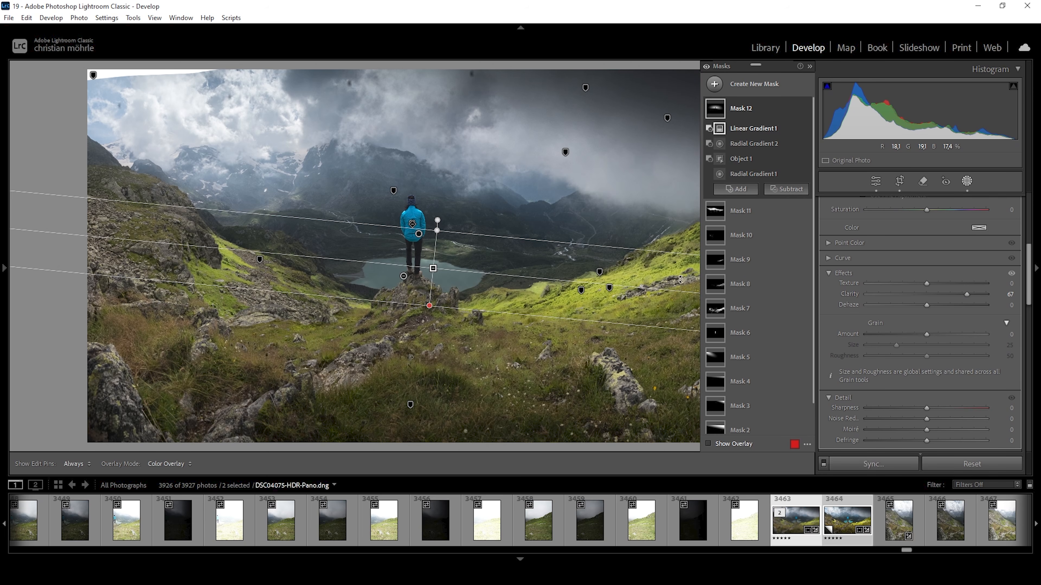
Create a Color Range mask sampled from the lake and set its Refine to 12
{"action": "left_click", "coordinate": [714, 87]}
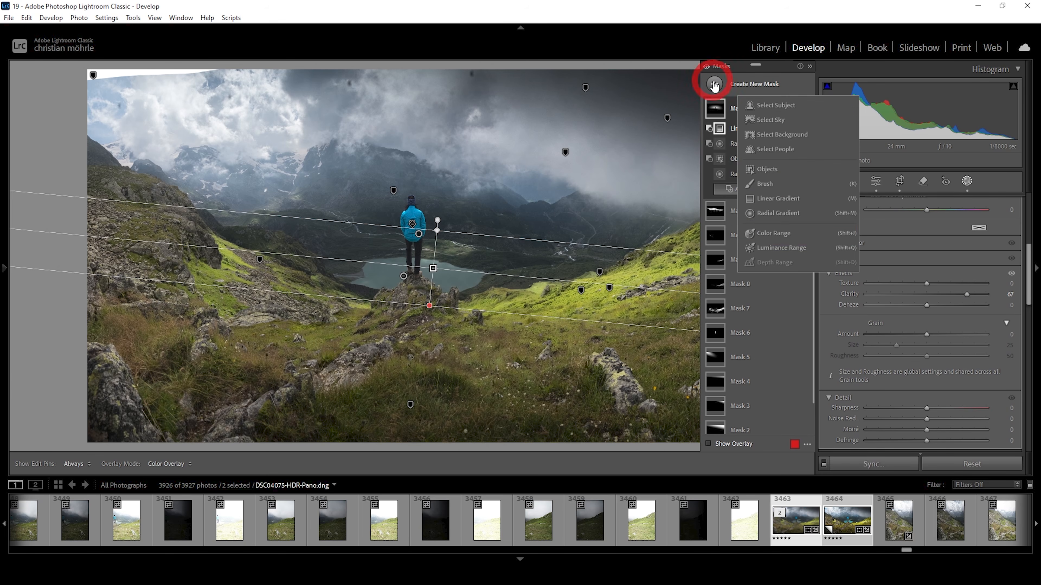
{"action": "left_click", "coordinate": [786, 235]}
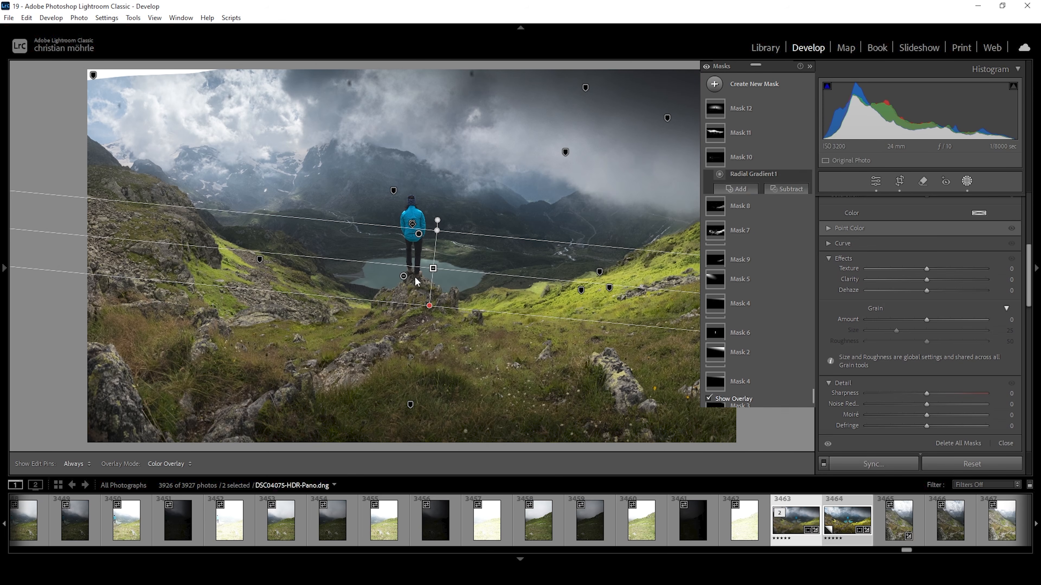
{"action": "left_click", "coordinate": [391, 271]}
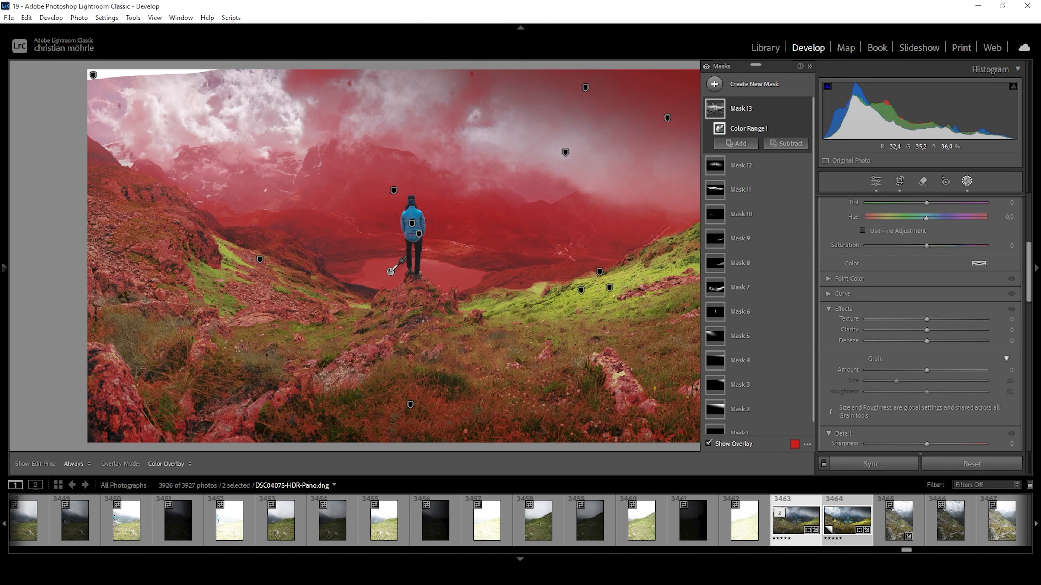
{"action": "scroll", "coordinate": [873, 333], "scroll_direction": "up", "scroll_amount": 5}
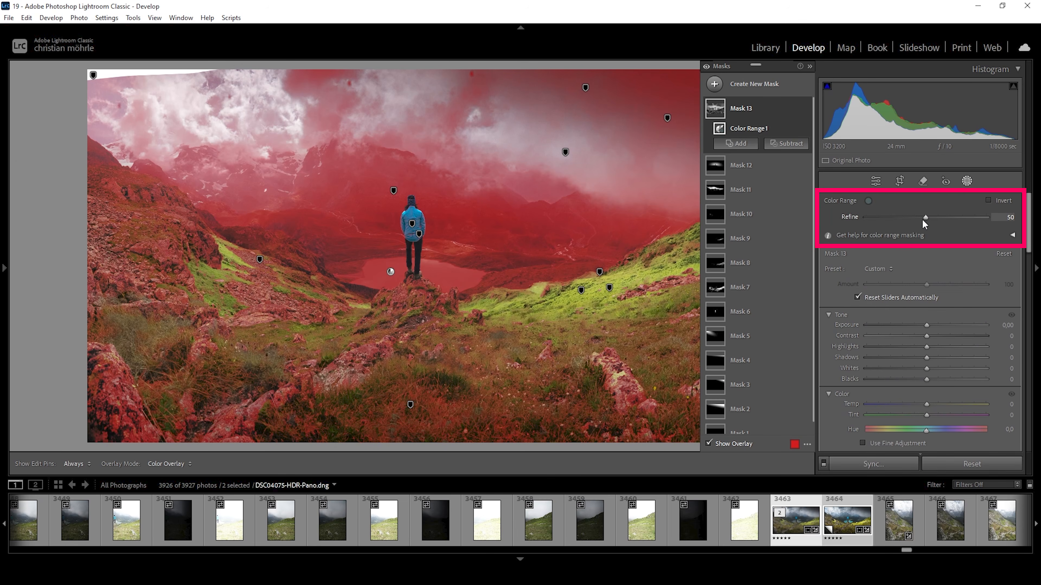
{"action": "left_click_drag", "start_coordinate": [925, 218], "coordinate": [878, 218]}
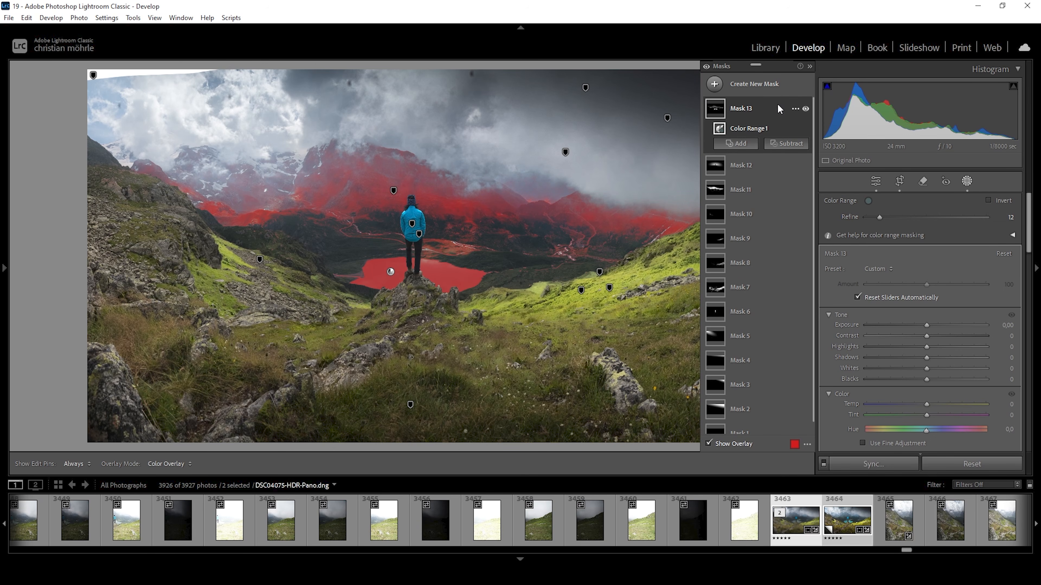
Intersect the lake color mask with a brush painted over the lake so only the water stays selected
{"action": "left_click", "coordinate": [794, 109]}
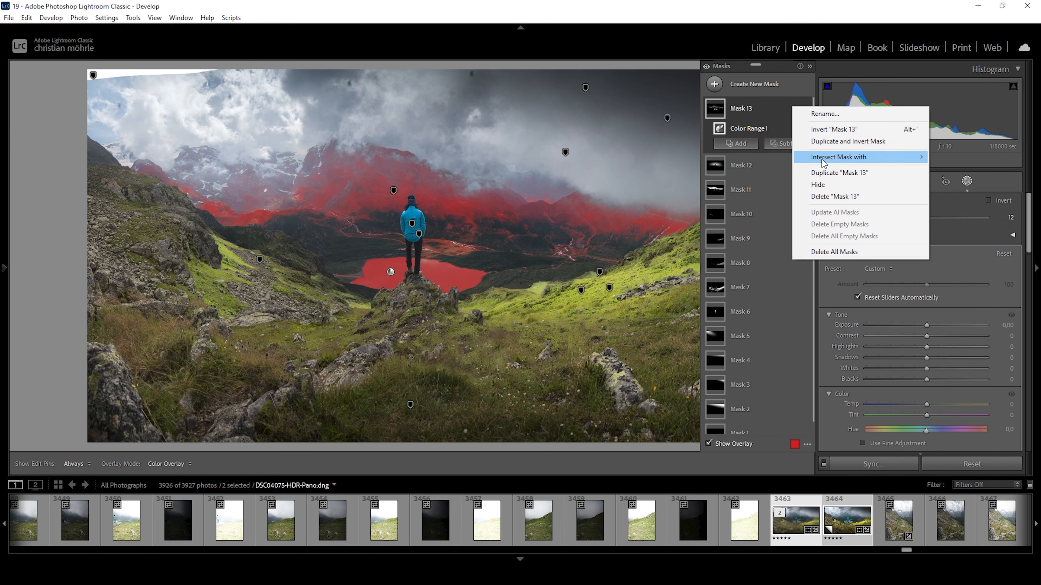
{"action": "mouse_move", "coordinate": [823, 163]}
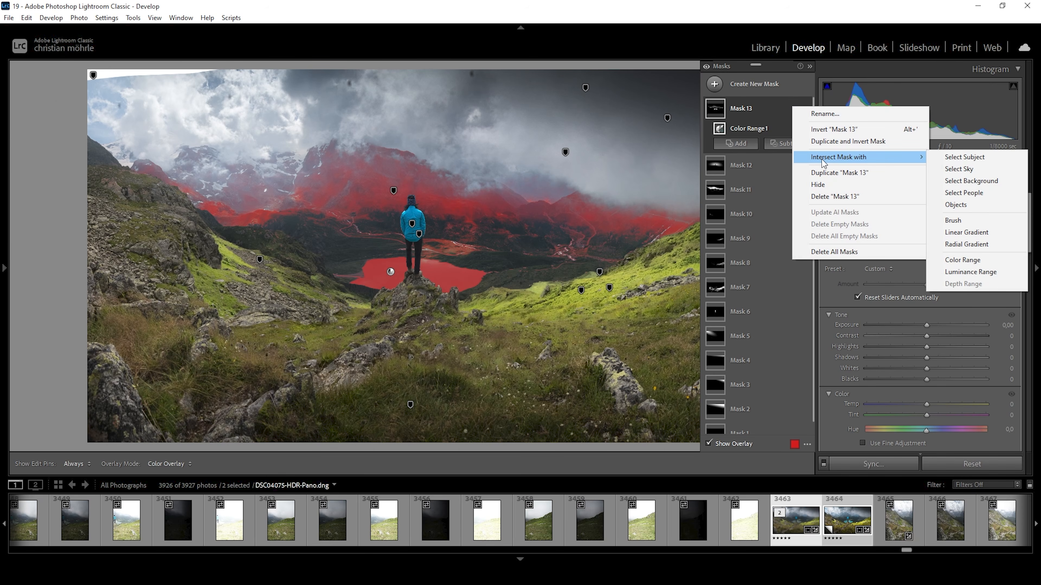
{"action": "left_click", "coordinate": [954, 221]}
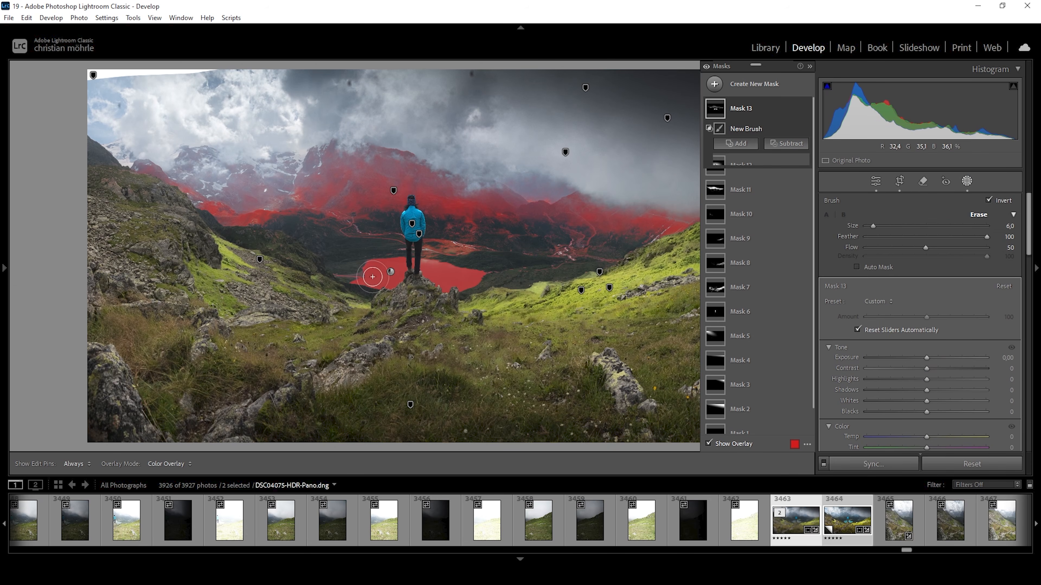
{"action": "mouse_move", "coordinate": [367, 287]}
{"action": "left_mouse_down"}
{"action": "mouse_move", "coordinate": [386, 278]}
{"action": "mouse_move", "coordinate": [358, 281]}
{"action": "mouse_move", "coordinate": [369, 266]}
{"action": "mouse_move", "coordinate": [437, 264]}
{"action": "mouse_move", "coordinate": [425, 262]}
{"action": "mouse_move", "coordinate": [447, 277]}
{"action": "mouse_move", "coordinate": [474, 276]}
{"action": "mouse_move", "coordinate": [457, 284]}
{"action": "mouse_move", "coordinate": [489, 278]}
{"action": "mouse_move", "coordinate": [426, 287]}
{"action": "left_mouse_up"}
Set the lake mask's Exposure to 0.27, Whites to 63, Temp to -9 and Saturation to 39, and compare with the mask hidden
{"action": "left_click_drag", "start_coordinate": [925, 222], "coordinate": [930, 225]}
{"action": "left_click_drag", "start_coordinate": [929, 268], "coordinate": [966, 268]}
{"action": "left_click_drag", "start_coordinate": [926, 305], "coordinate": [921, 305]}
{"action": "left_click_drag", "start_coordinate": [927, 356], "coordinate": [951, 353]}
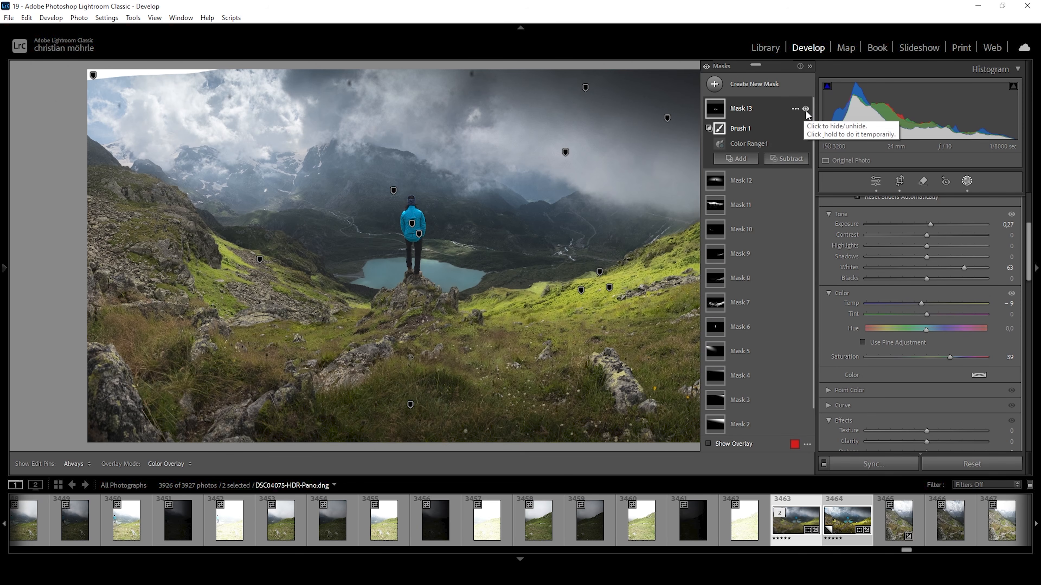
{"action": "left_click", "coordinate": [806, 109]}
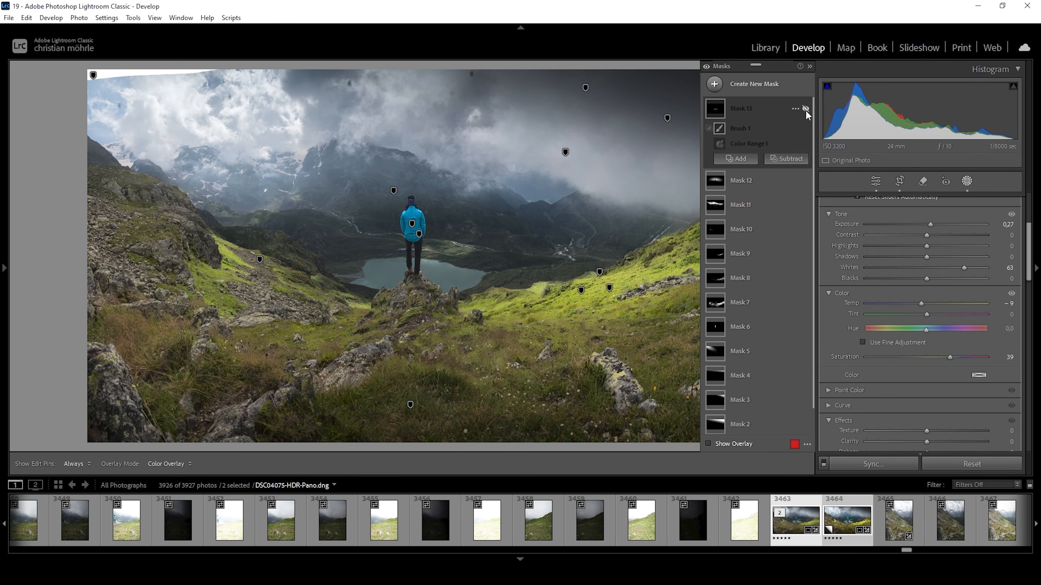
{"action": "left_click", "coordinate": [805, 109]}
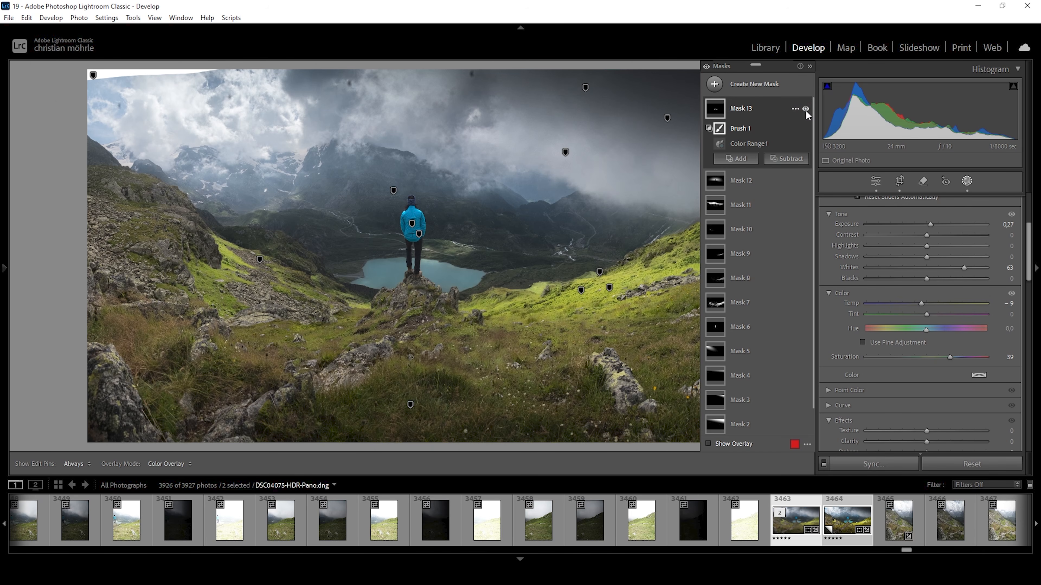
{"action": "key", "text": "ctrl"}
{"action": "key", "text": "ctrl"}
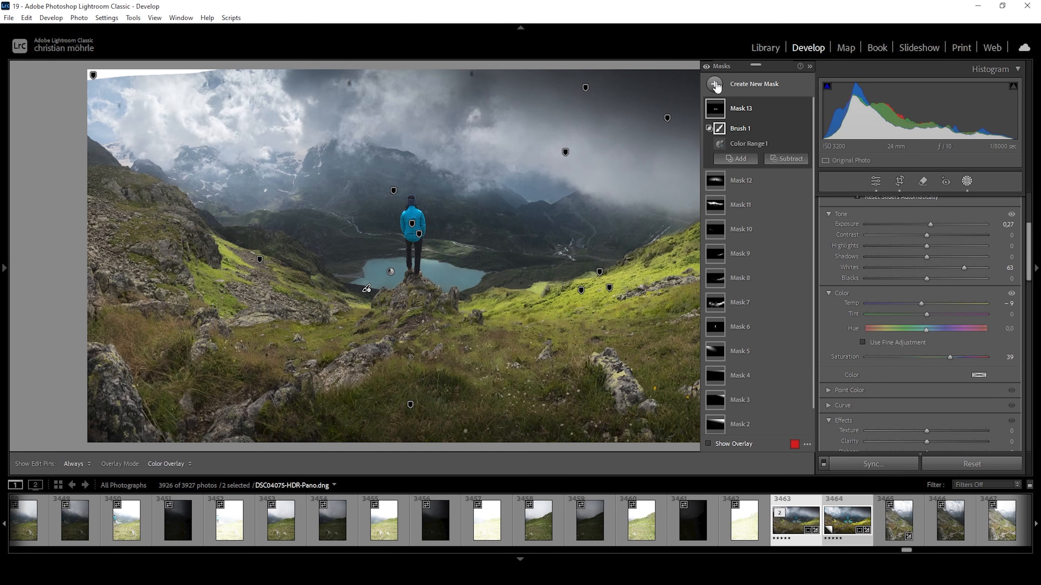
Create a small radial gradient mask over the rock beneath the hiker
{"action": "left_click", "coordinate": [715, 85]}
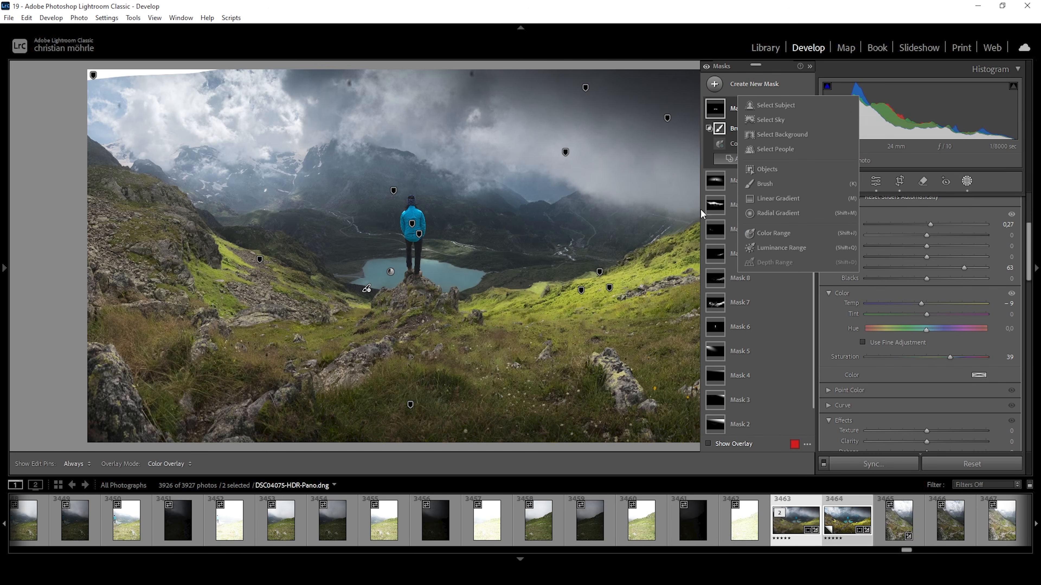
{"action": "left_click", "coordinate": [773, 212]}
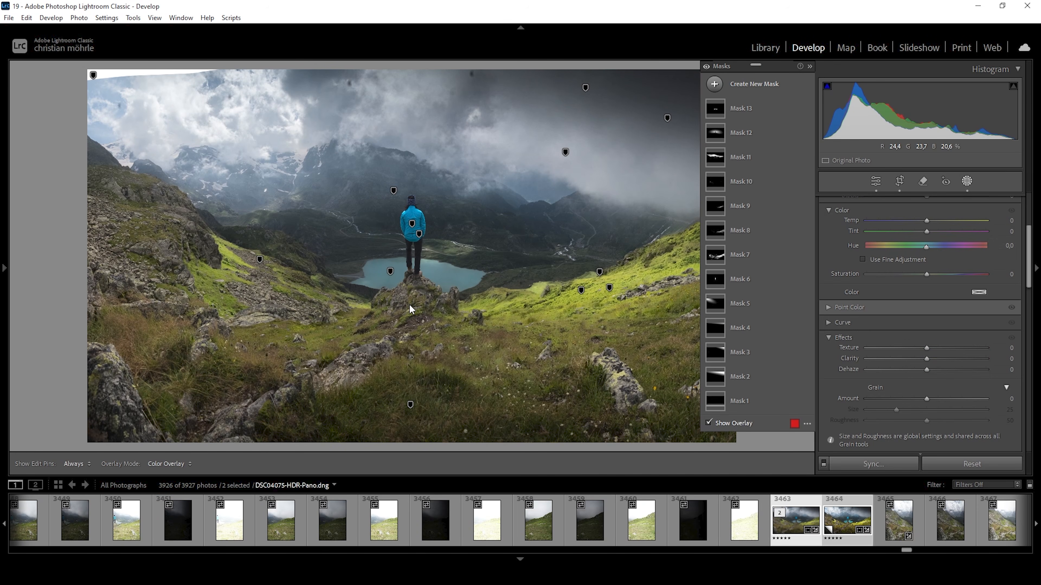
{"action": "left_click_drag", "start_coordinate": [394, 283], "coordinate": [441, 324]}
{"action": "left_click_drag", "start_coordinate": [405, 293], "coordinate": [358, 299]}
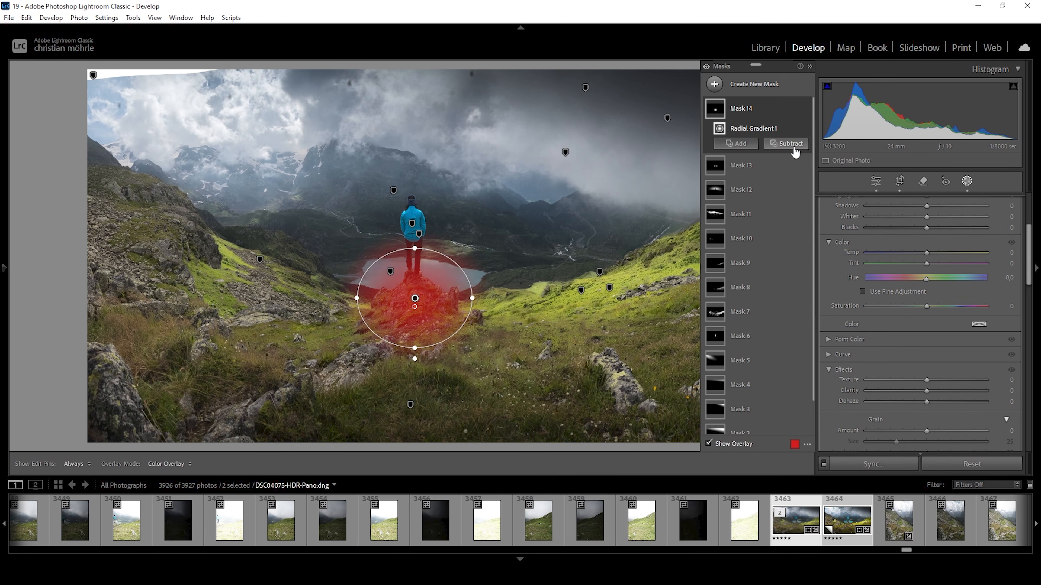
Subtract the lake from the rock mask with a Color Range sample, and the hiker with an Objects selection
{"action": "left_click", "coordinate": [786, 143]}
{"action": "left_click", "coordinate": [805, 302]}
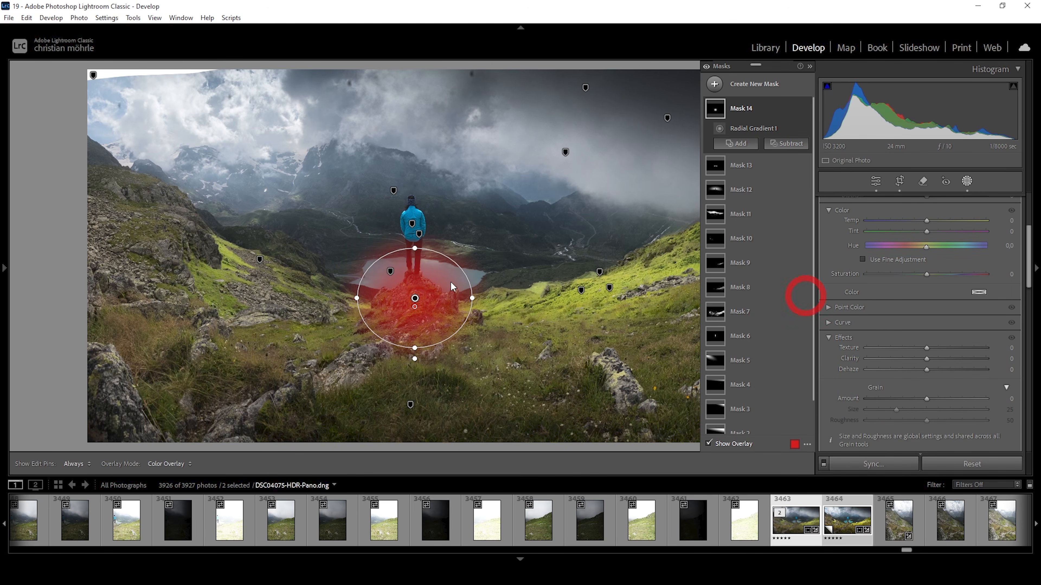
{"action": "left_click", "coordinate": [379, 278]}
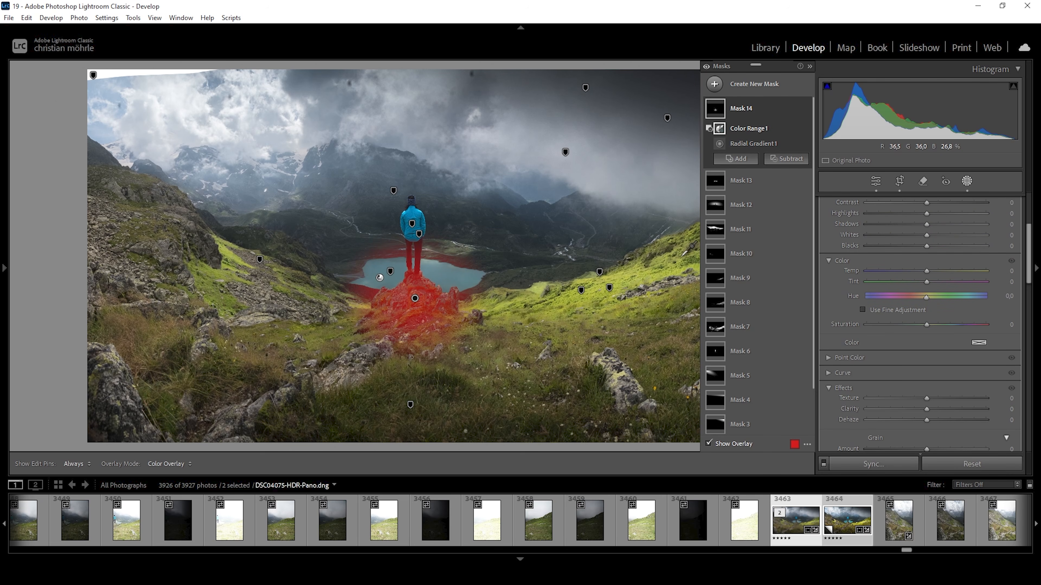
{"action": "left_click", "coordinate": [787, 159]}
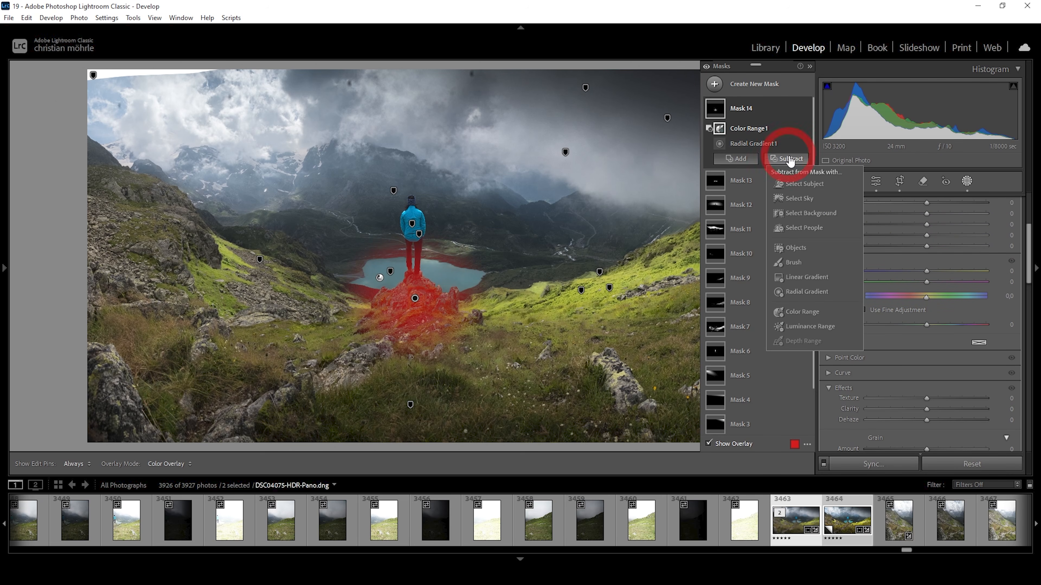
{"action": "left_click", "coordinate": [794, 248]}
{"action": "left_click_drag", "start_coordinate": [403, 279], "coordinate": [427, 193]}
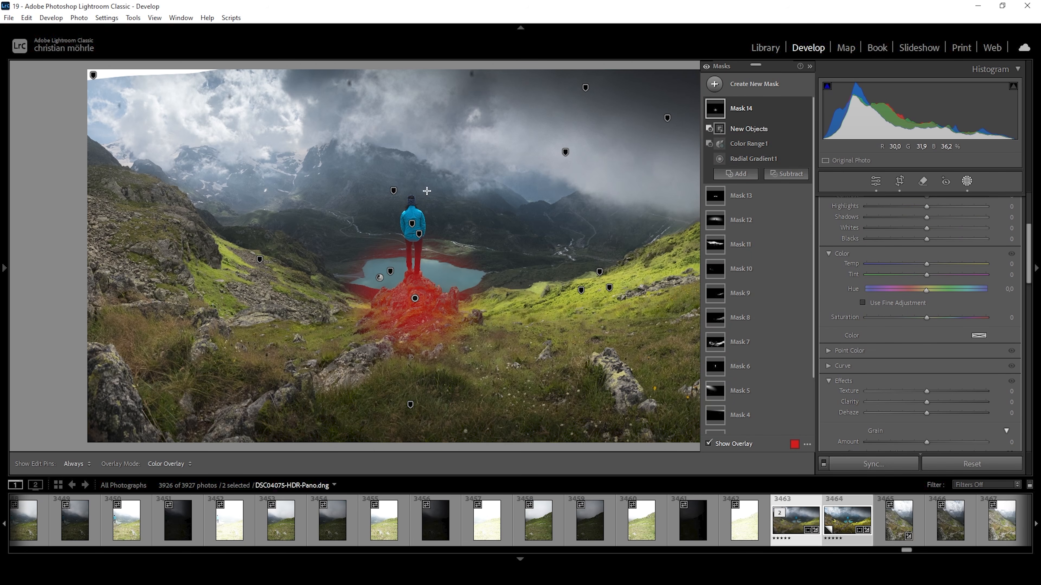
Subtract the leftover areas around the lake shore from the rock mask with a brush, hiding the pins while painting
{"action": "left_click", "coordinate": [787, 174]}
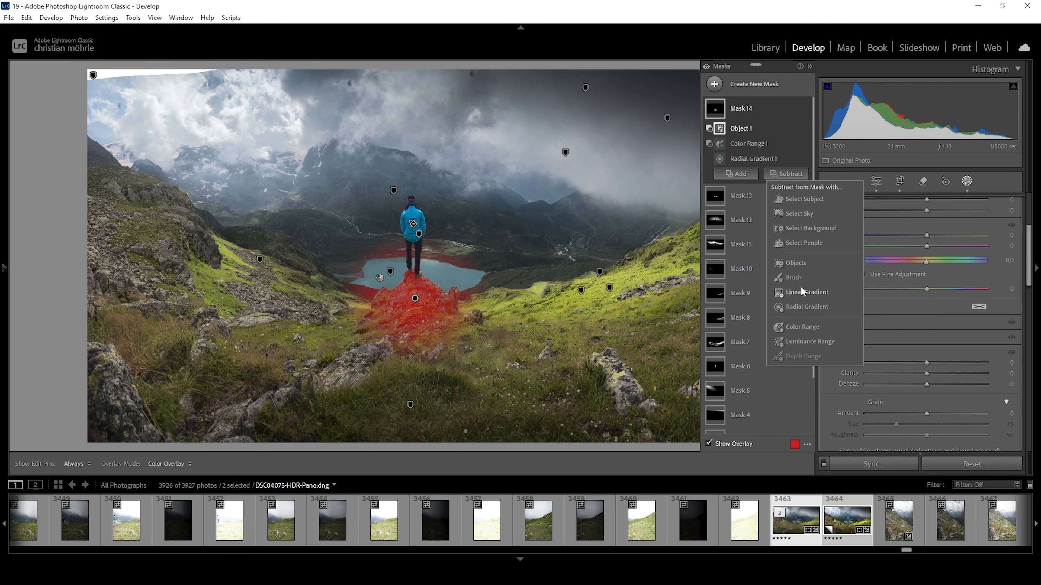
{"action": "left_click", "coordinate": [793, 278]}
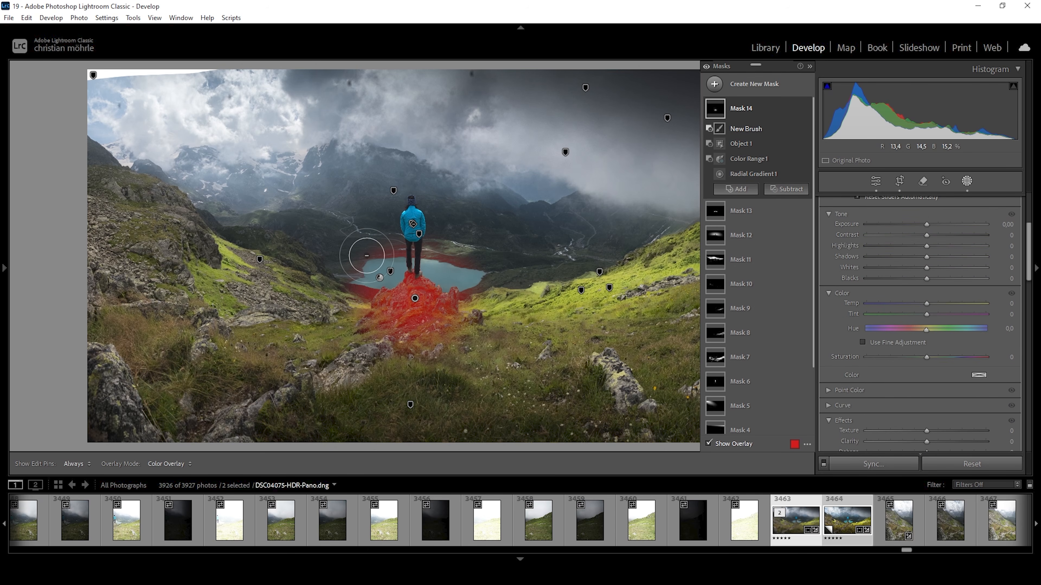
{"action": "key", "text": "h"}
{"action": "left_click_drag", "start_coordinate": [343, 287], "coordinate": [369, 280]}
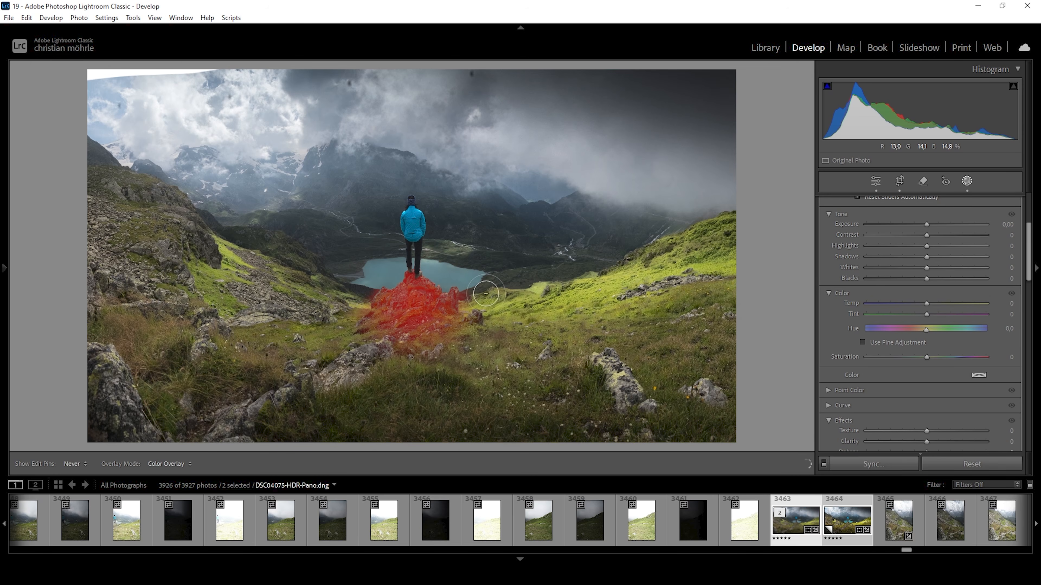
{"action": "key", "text": "h"}
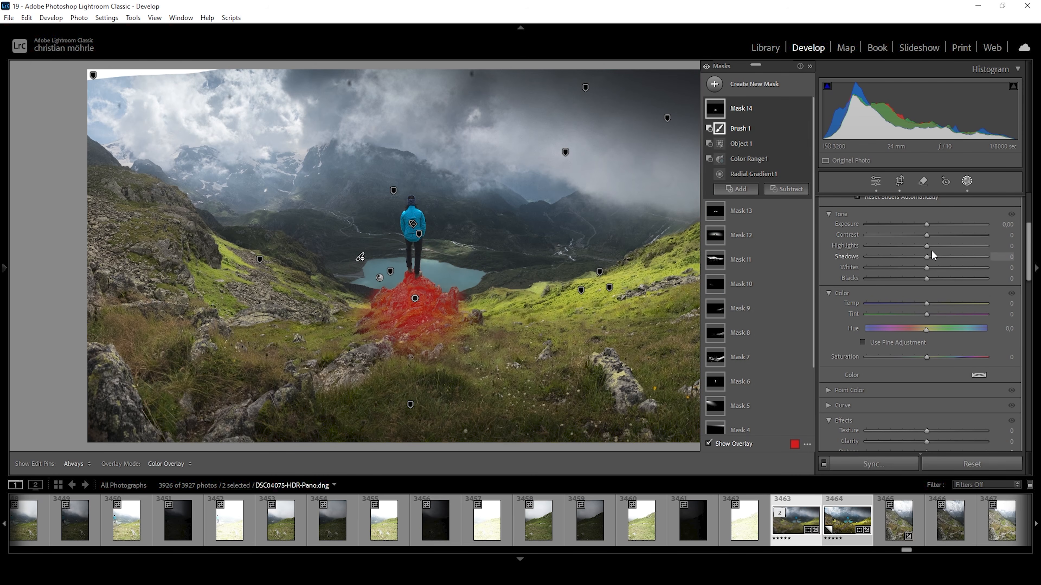
Set the rock mask's Contrast to 57, Highlights and Whites to 100, and Clarity to about 38
{"action": "left_click_drag", "start_coordinate": [926, 235], "coordinate": [929, 234]}
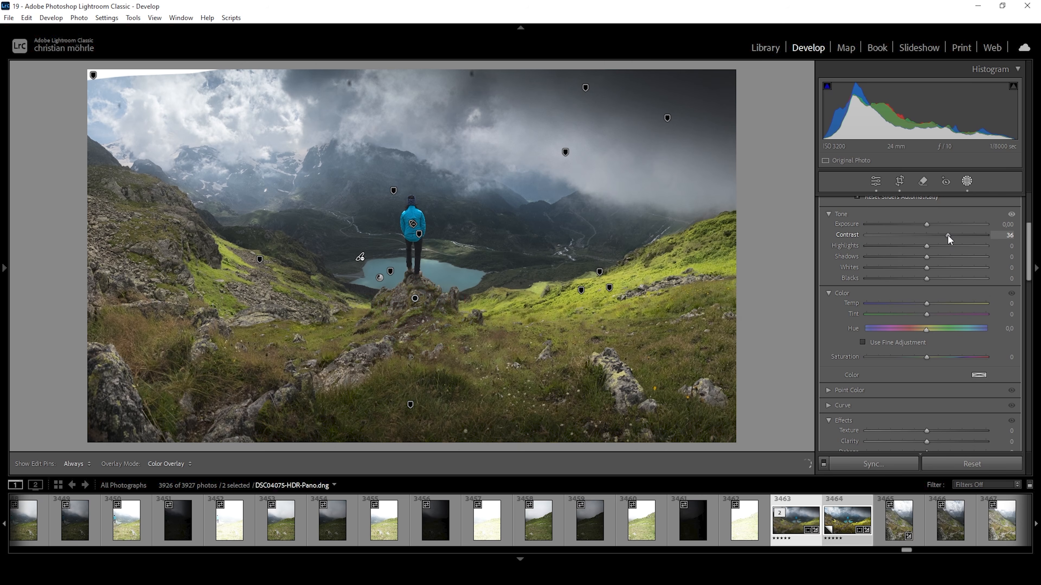
{"action": "left_click_drag", "start_coordinate": [956, 234], "coordinate": [960, 235]}
{"action": "left_click", "coordinate": [927, 245]}
{"action": "left_click_drag", "start_coordinate": [1016, 257], "coordinate": [1015, 256]}
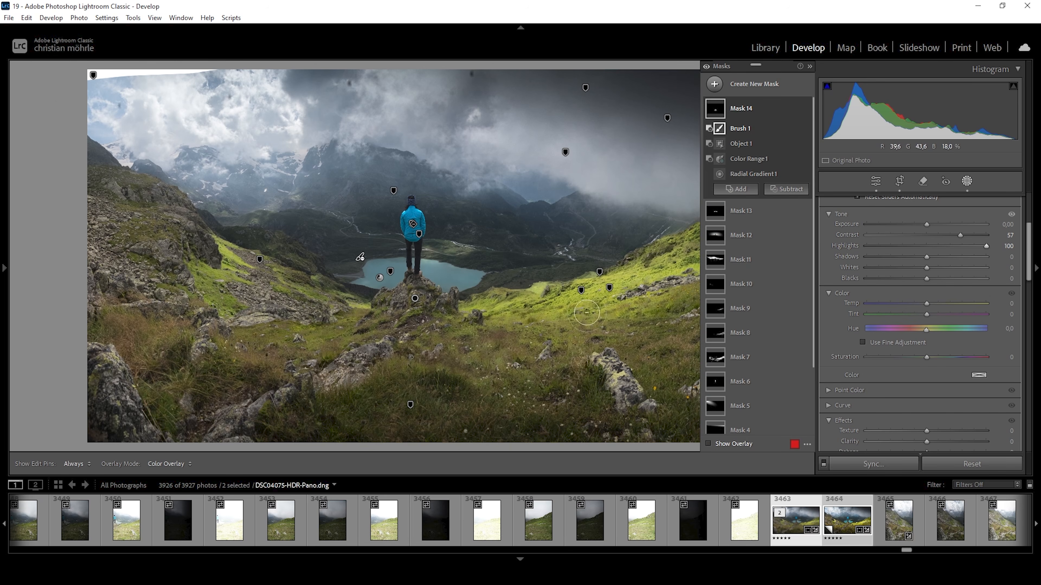
{"action": "left_click_drag", "start_coordinate": [927, 268], "coordinate": [1037, 269]}
{"action": "scroll", "coordinate": [966, 315], "scroll_direction": "down", "scroll_amount": 3}
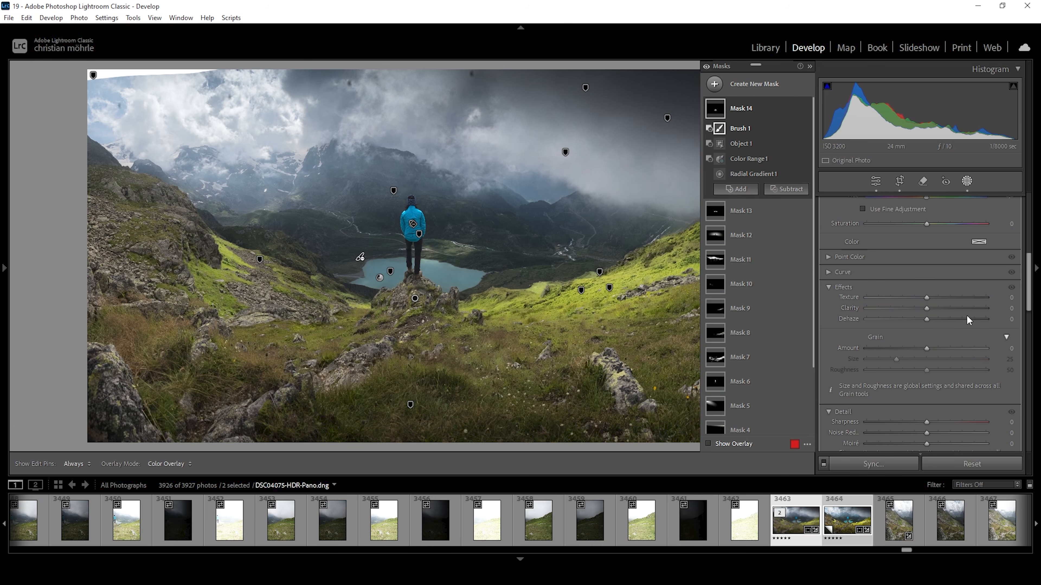
{"action": "left_click_drag", "start_coordinate": [927, 308], "coordinate": [930, 308]}
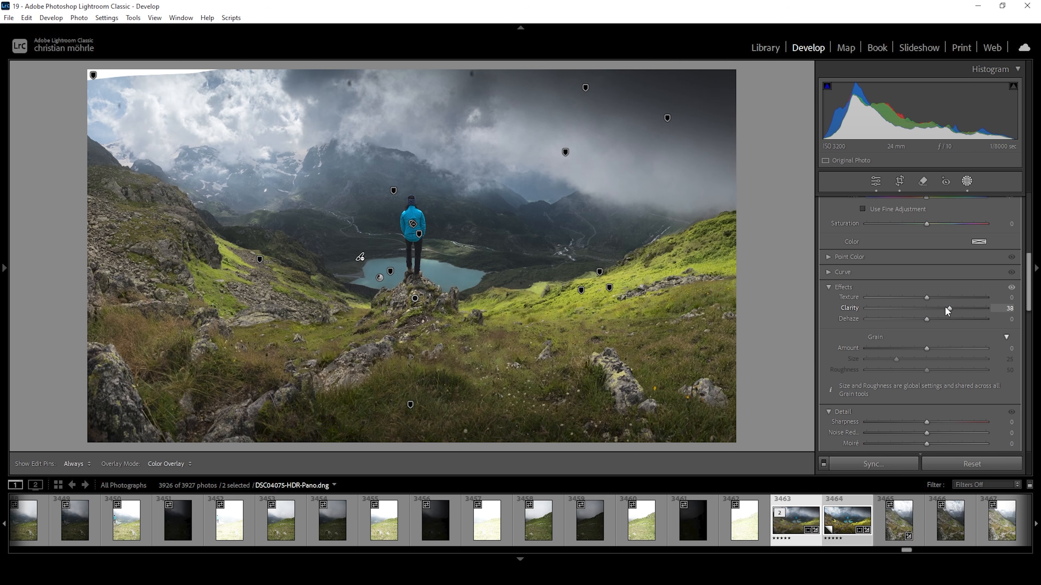
{"action": "left_click_drag", "start_coordinate": [945, 306], "coordinate": [945, 305]}
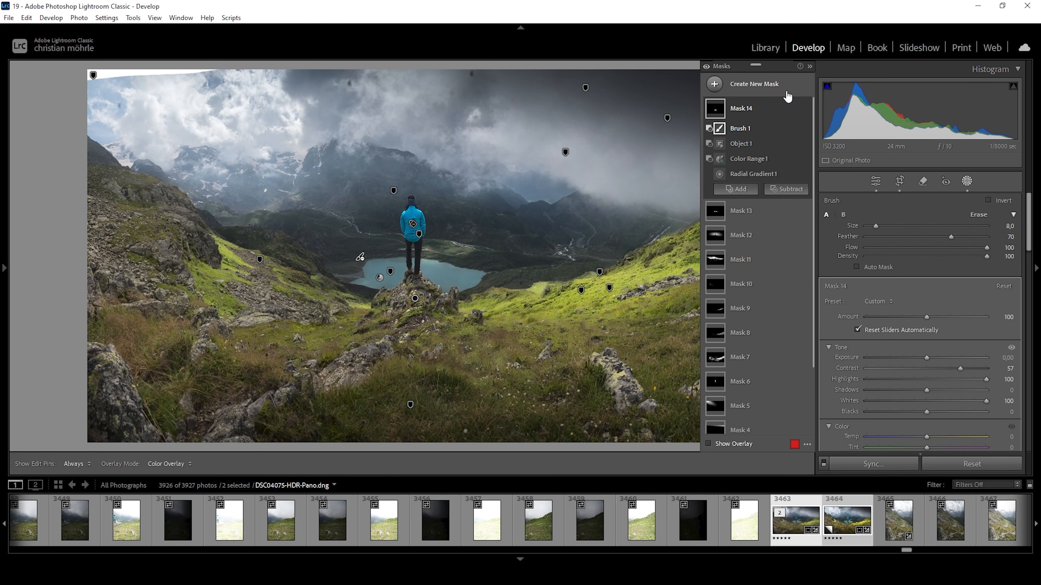
Compare the photo with all masks hidden and shown, and return to the global adjustments
{"action": "left_click", "coordinate": [706, 67]}
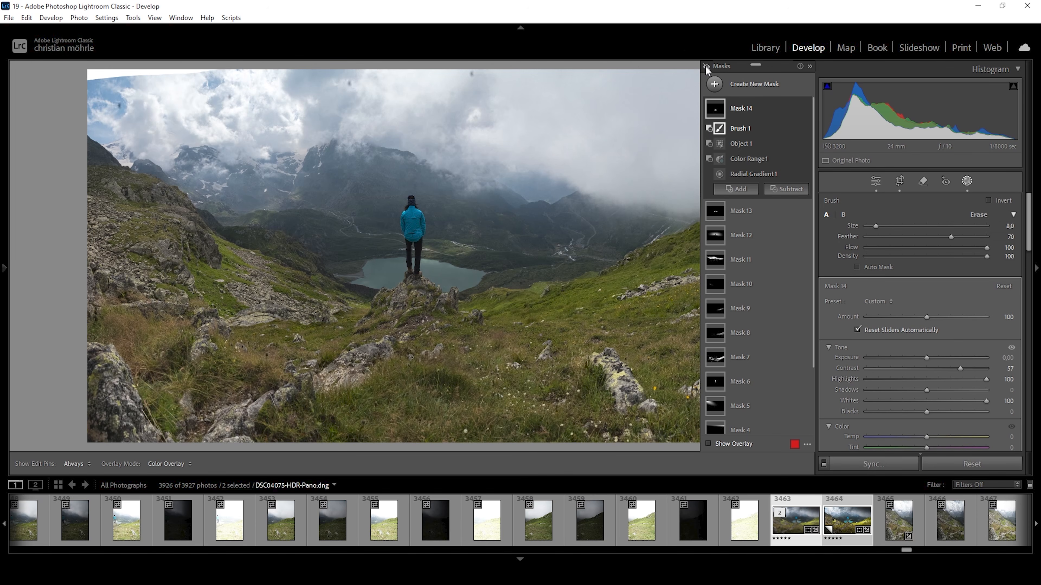
{"action": "left_click", "coordinate": [706, 67]}
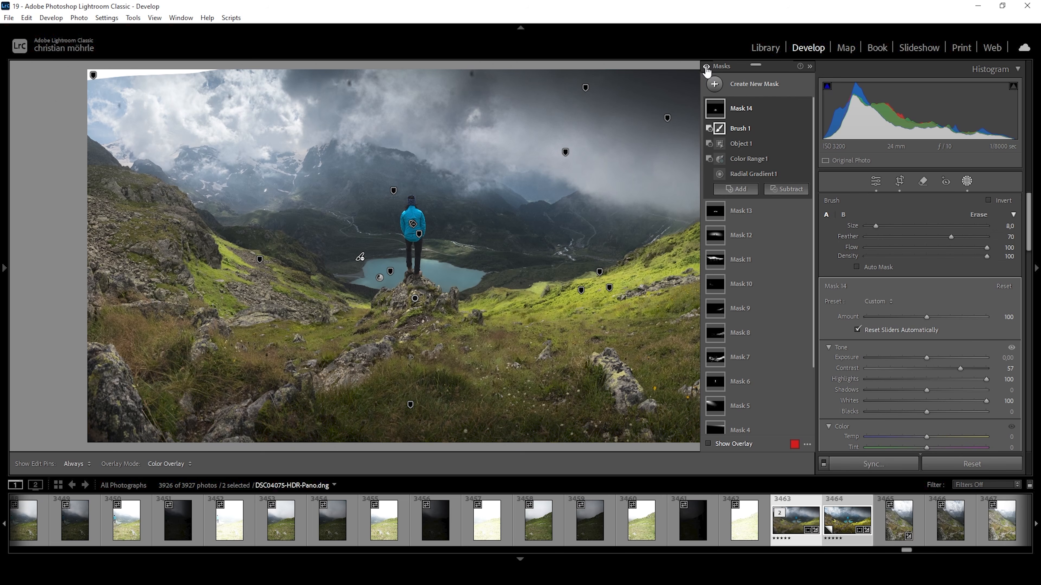
{"action": "left_click", "coordinate": [809, 69]}
{"action": "left_click", "coordinate": [876, 185]}
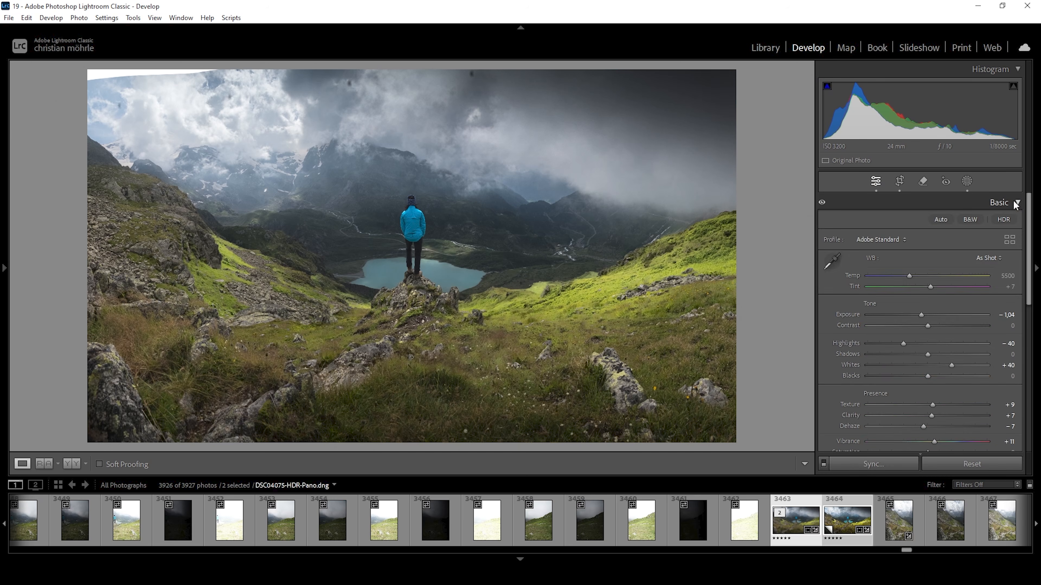
Shift the Aqua hue slightly toward green in the Color Mixer
{"action": "left_click", "coordinate": [1013, 202]}
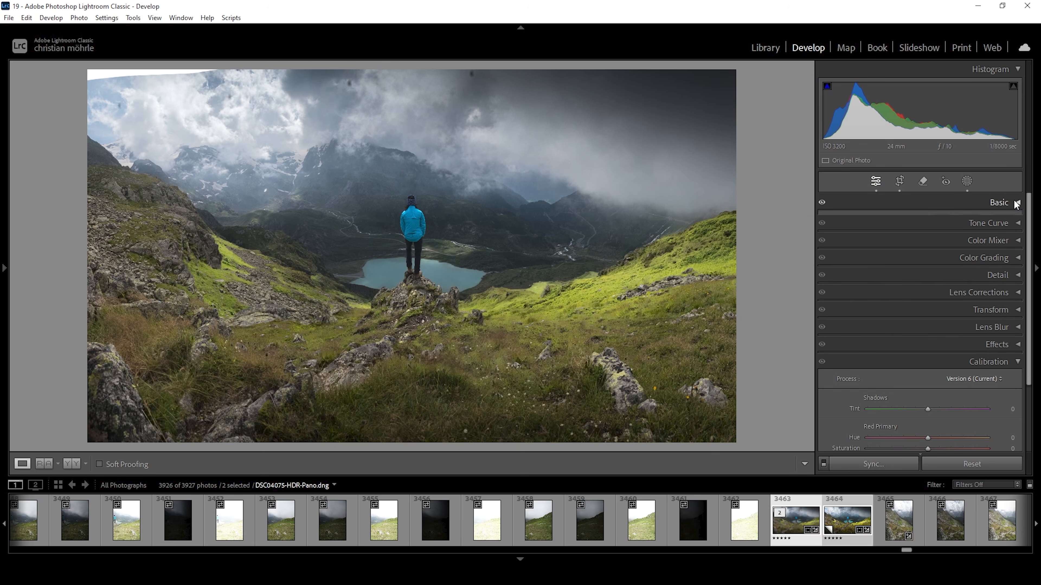
{"action": "left_click", "coordinate": [999, 240]}
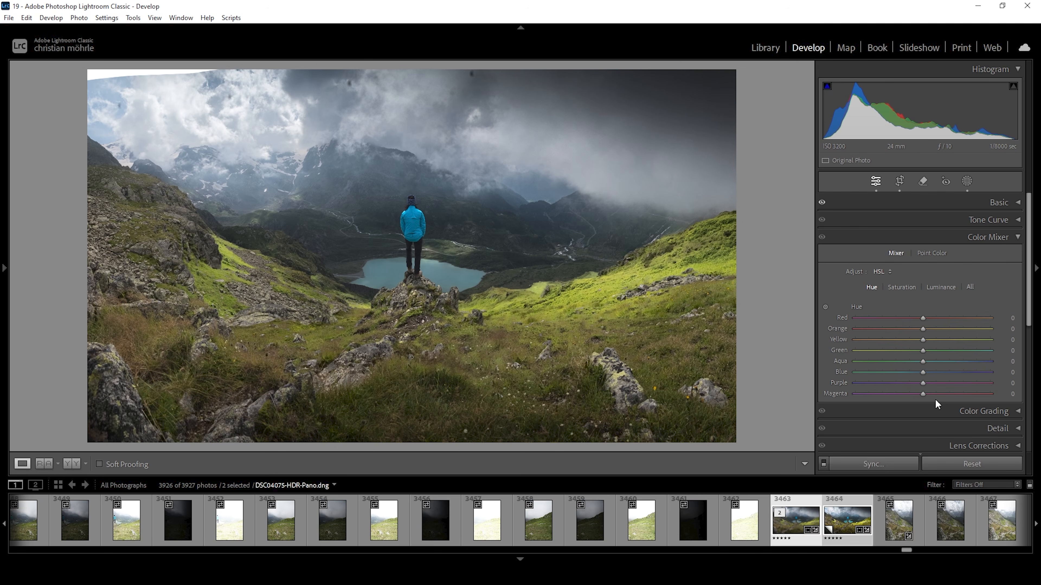
{"action": "left_click_drag", "start_coordinate": [922, 360], "coordinate": [906, 361]}
Set the Color Mixer saturation of Yellow to +15 and Green to +26, and raise the Aqua saturation
{"action": "left_click", "coordinate": [901, 287]}
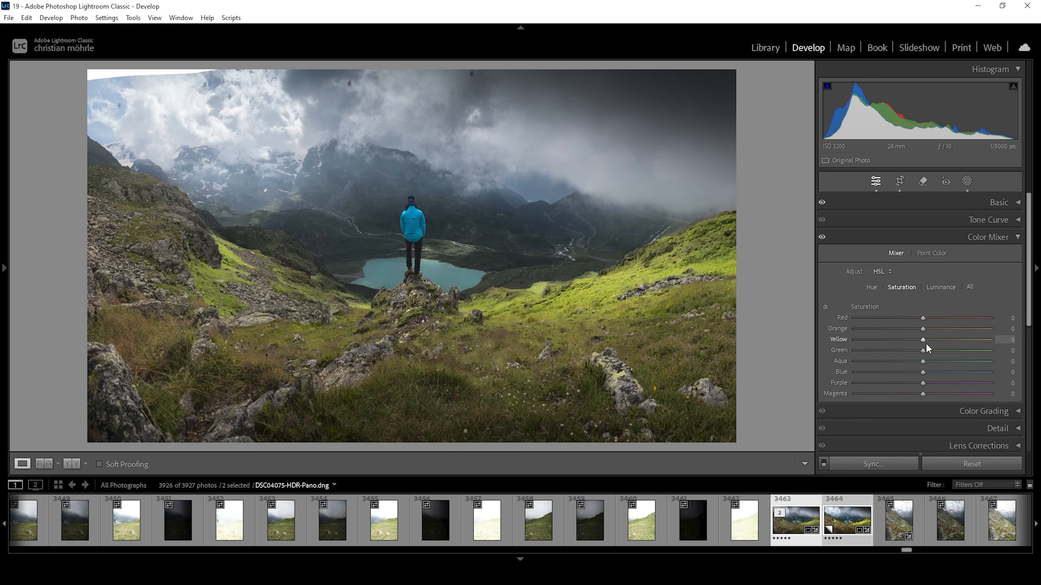
{"action": "left_click_drag", "start_coordinate": [928, 341], "coordinate": [930, 341]}
{"action": "left_click_drag", "start_coordinate": [926, 351], "coordinate": [929, 352]}
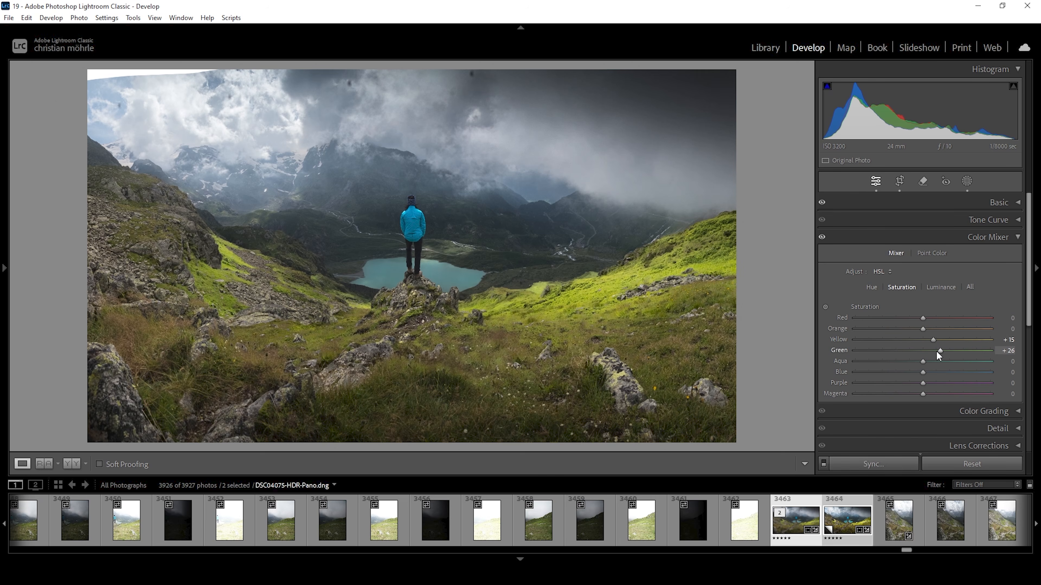
{"action": "left_click_drag", "start_coordinate": [923, 361], "coordinate": [956, 361]}
Set the Color Mixer luminance of Yellow to +60, Aqua to +100 and Blue to +24
{"action": "left_click", "coordinate": [939, 287]}
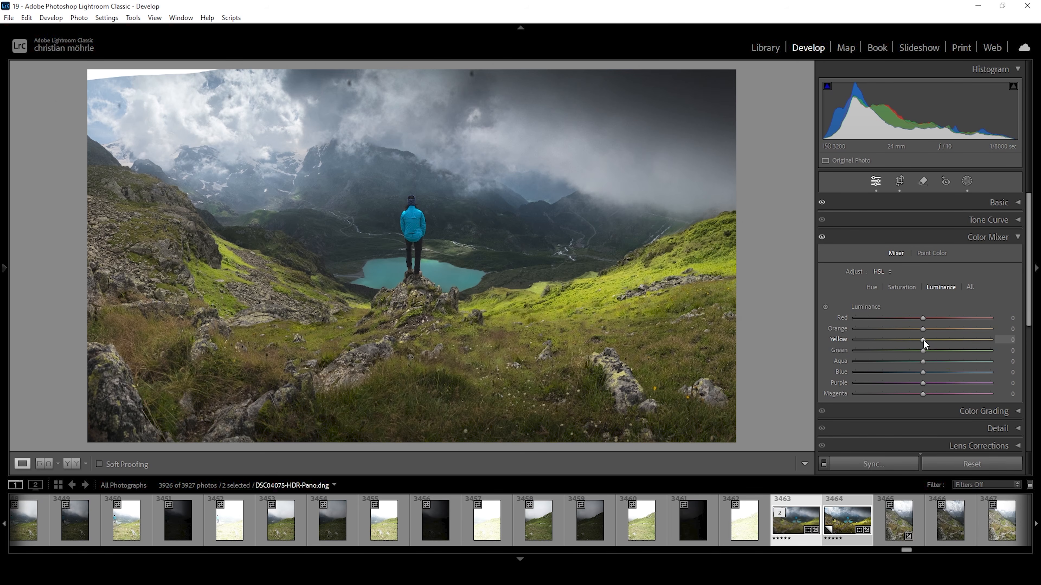
{"action": "scroll", "coordinate": [946, 340], "scroll_direction": "up", "scroll_amount": 2}
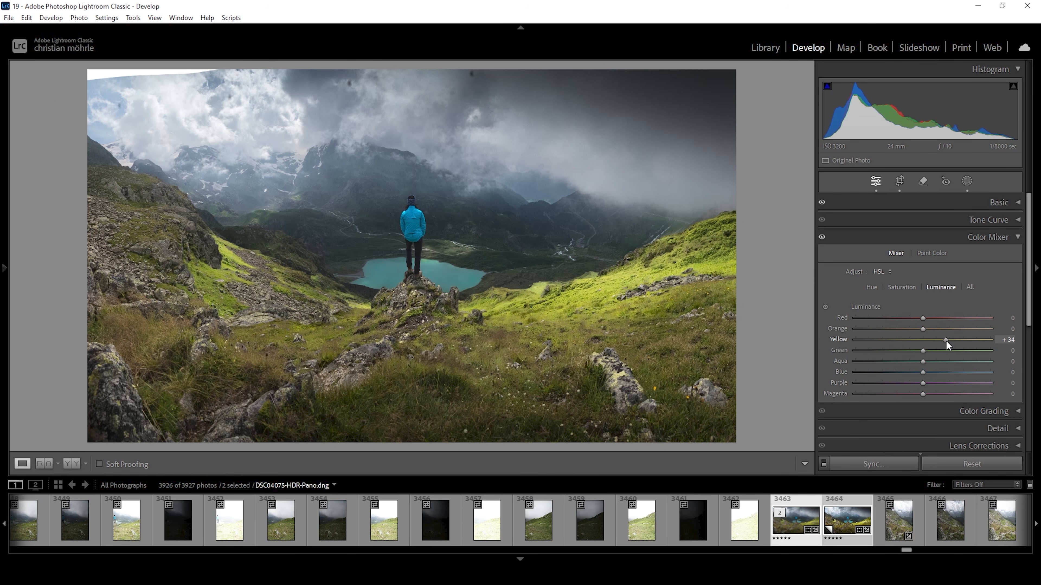
{"action": "left_click_drag", "start_coordinate": [946, 341], "coordinate": [961, 342]}
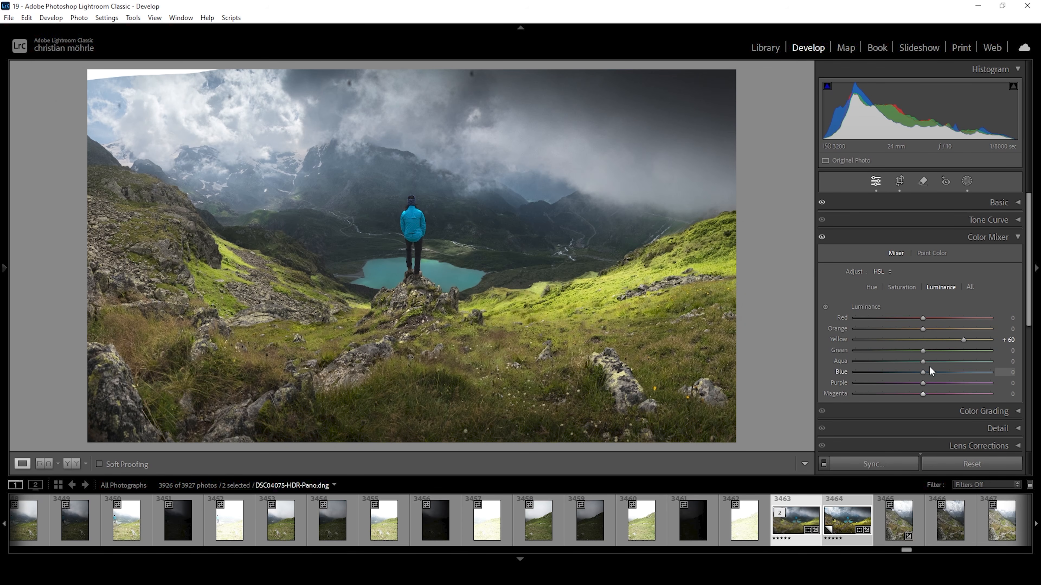
{"action": "left_click_drag", "start_coordinate": [935, 362], "coordinate": [996, 363]}
{"action": "left_click_drag", "start_coordinate": [924, 372], "coordinate": [939, 372]}
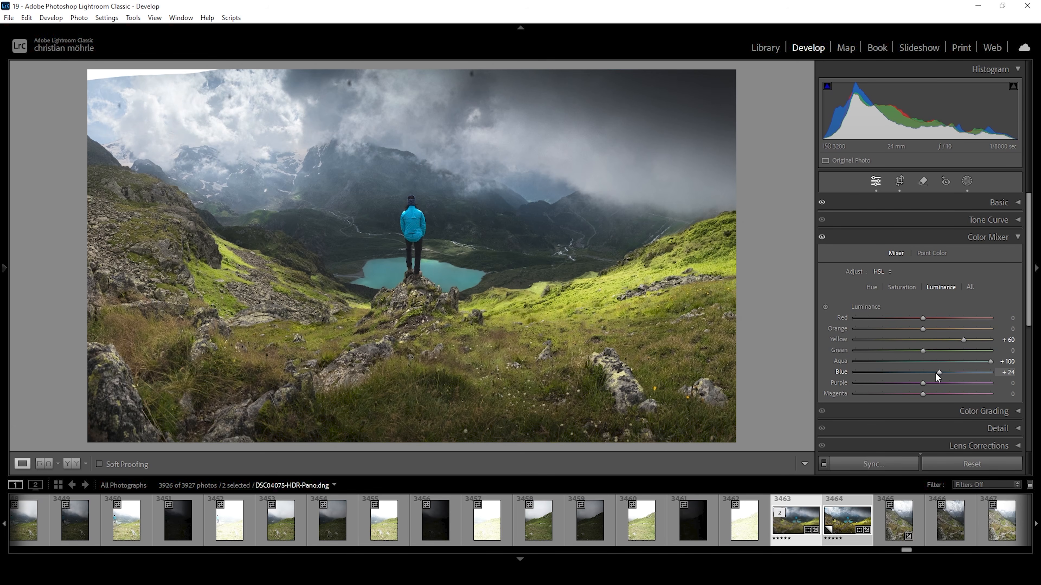
{"action": "left_click", "coordinate": [1017, 237]}
Calibrate the Blue Primary to Hue -10 and Saturation +24, the Green Primary to Hue +16, and the Red Primary to Hue +23 and Saturation +10
{"action": "left_click_drag", "start_coordinate": [1027, 241], "coordinate": [1026, 305]}
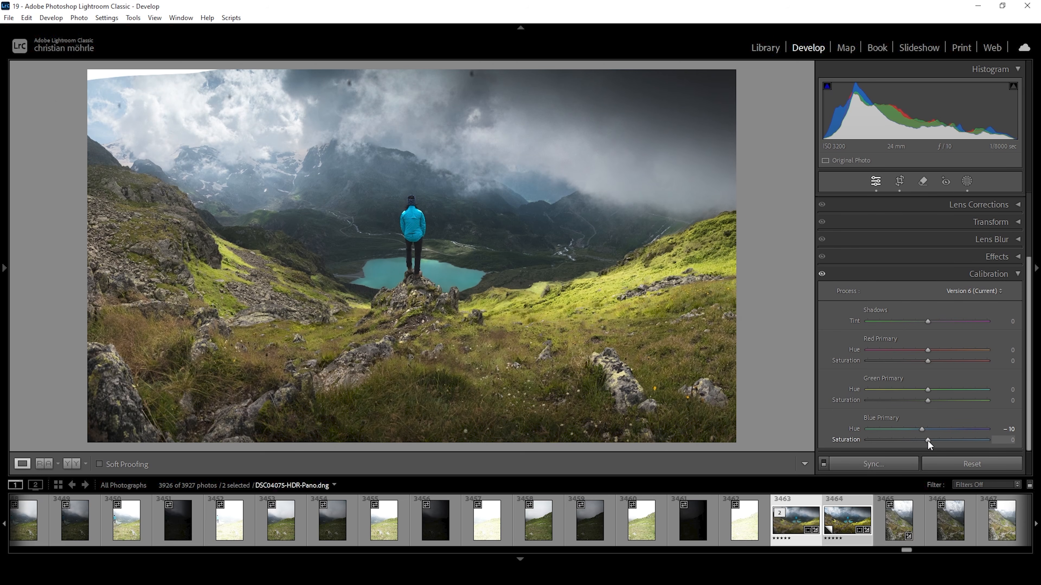
{"action": "left_click_drag", "start_coordinate": [927, 440], "coordinate": [946, 440]}
{"action": "left_click_drag", "start_coordinate": [926, 391], "coordinate": [935, 392]}
{"action": "left_click_drag", "start_coordinate": [940, 351], "coordinate": [943, 351]}
{"action": "mouse_move", "coordinate": [925, 362]}
{"action": "left_mouse_down"}
{"action": "mouse_move", "coordinate": [940, 361]}
{"action": "mouse_move", "coordinate": [932, 359]}
{"action": "left_mouse_up"}
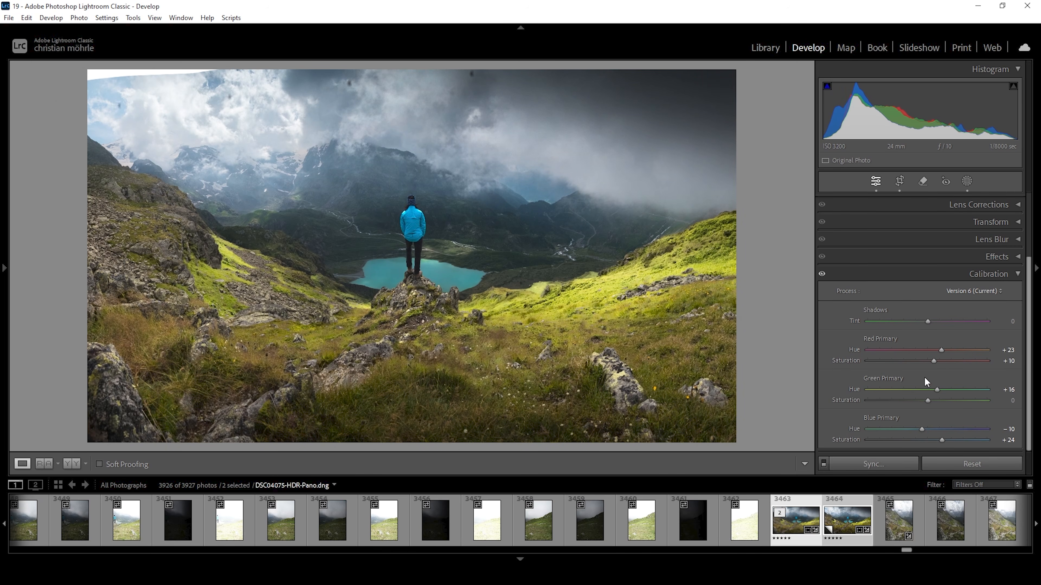
{"action": "left_click", "coordinate": [1015, 274]}
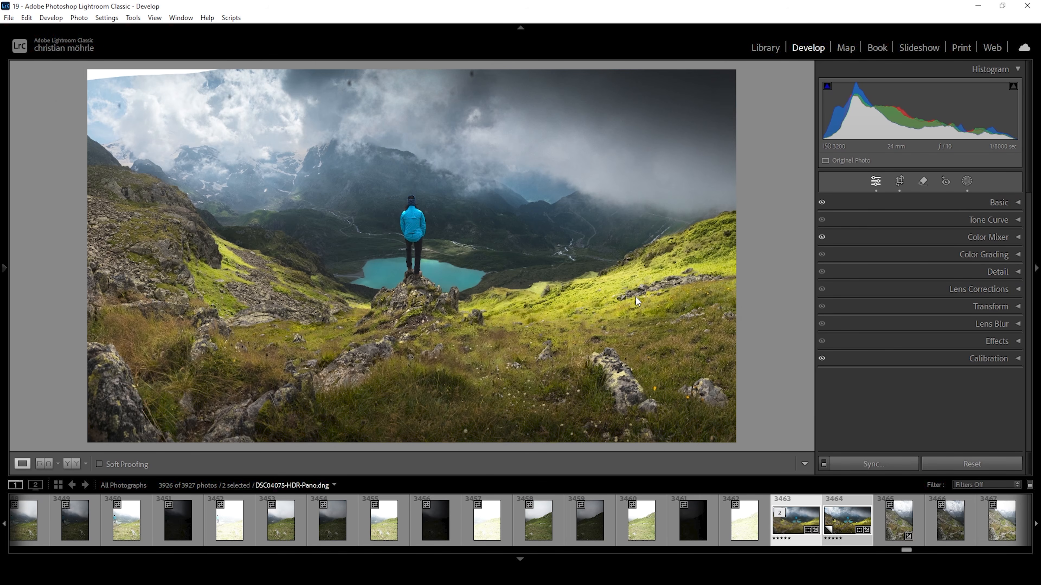
Sharpen the photo with Radius at its minimum, Detail at its maximum, and increased Masking and Amount
{"action": "left_click", "coordinate": [982, 273]}
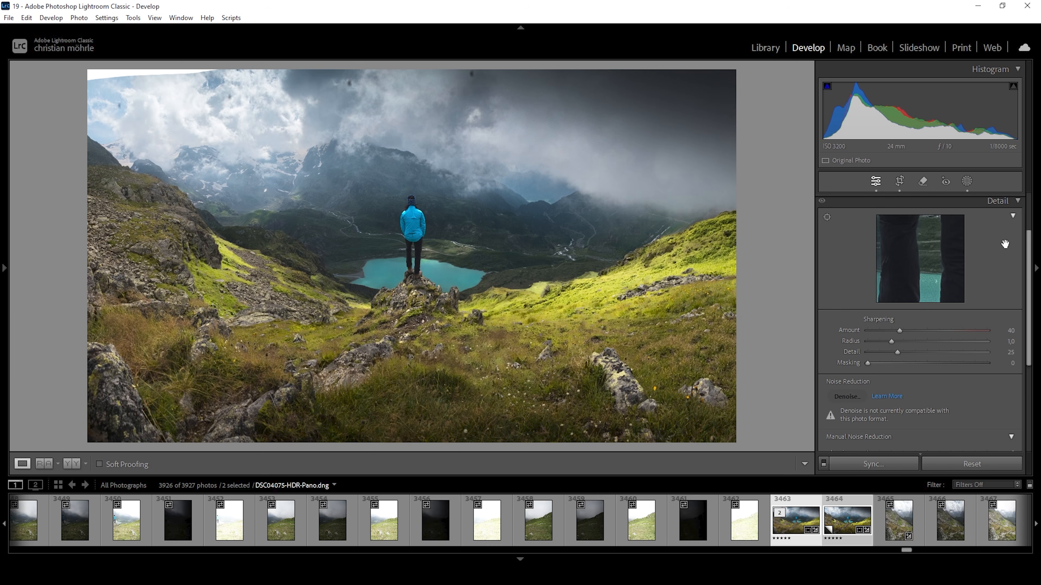
{"action": "scroll", "coordinate": [1029, 262], "scroll_direction": "up", "scroll_amount": 1}
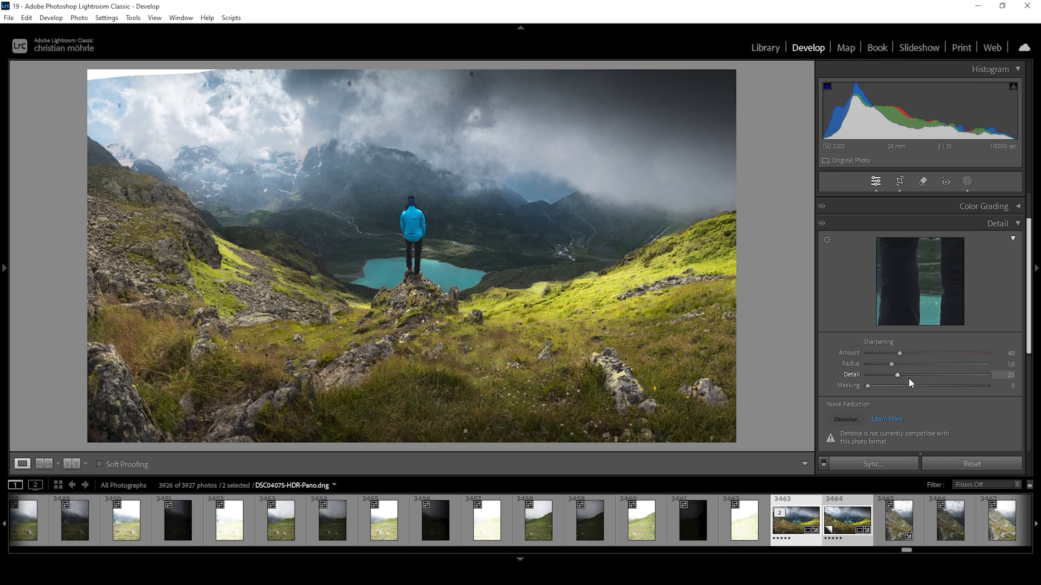
{"action": "left_click_drag", "start_coordinate": [891, 365], "coordinate": [781, 372]}
{"action": "left_click_drag", "start_coordinate": [917, 376], "coordinate": [1037, 376]}
{"action": "left_click_drag", "start_coordinate": [867, 385], "coordinate": [966, 392]}
{"action": "left_click_drag", "start_coordinate": [930, 353], "coordinate": [941, 353]}
{"action": "left_click", "coordinate": [996, 223]}
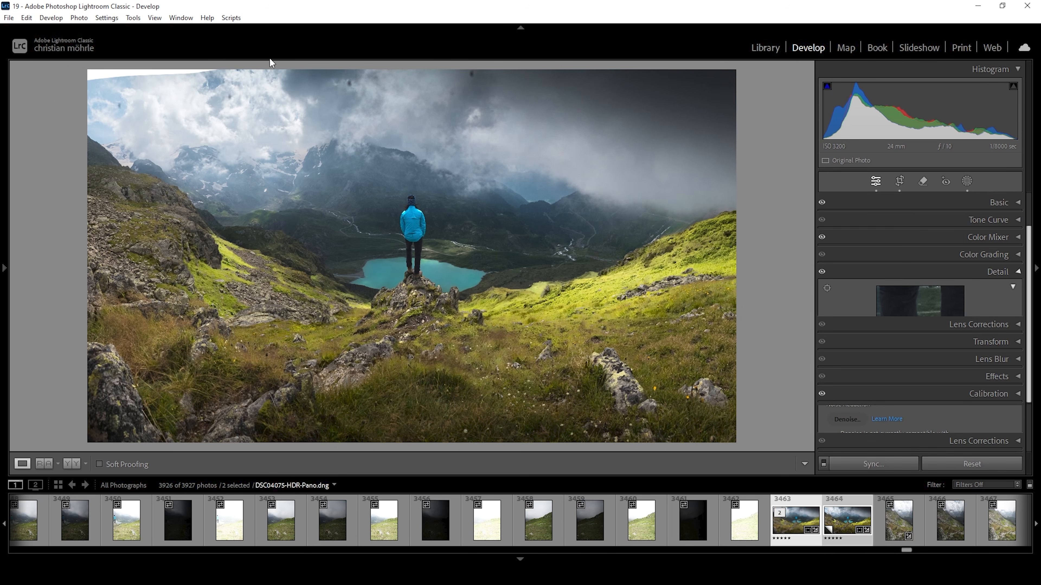